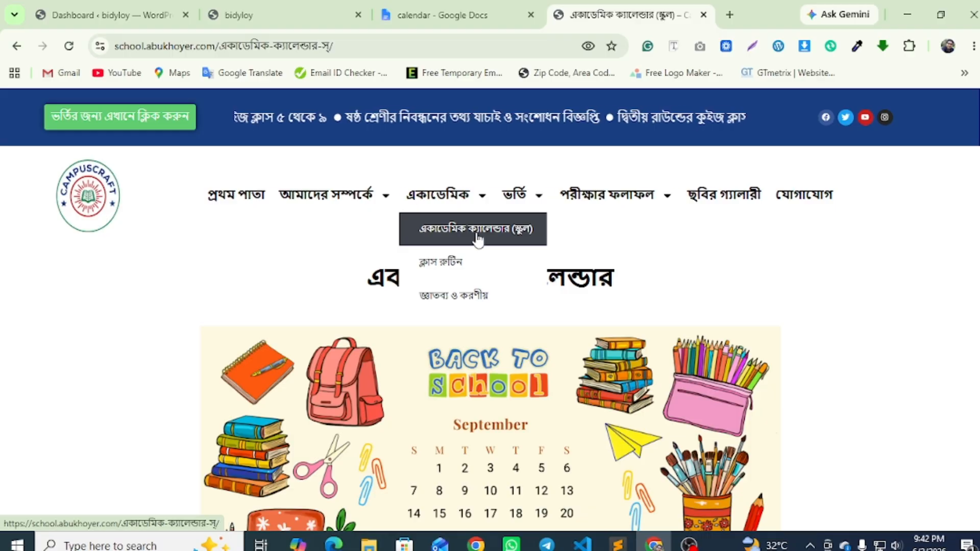
Open the academic calendar (স্কুল) page on the reference school site and examine its heading and calendar section.
left_click(460, 236)
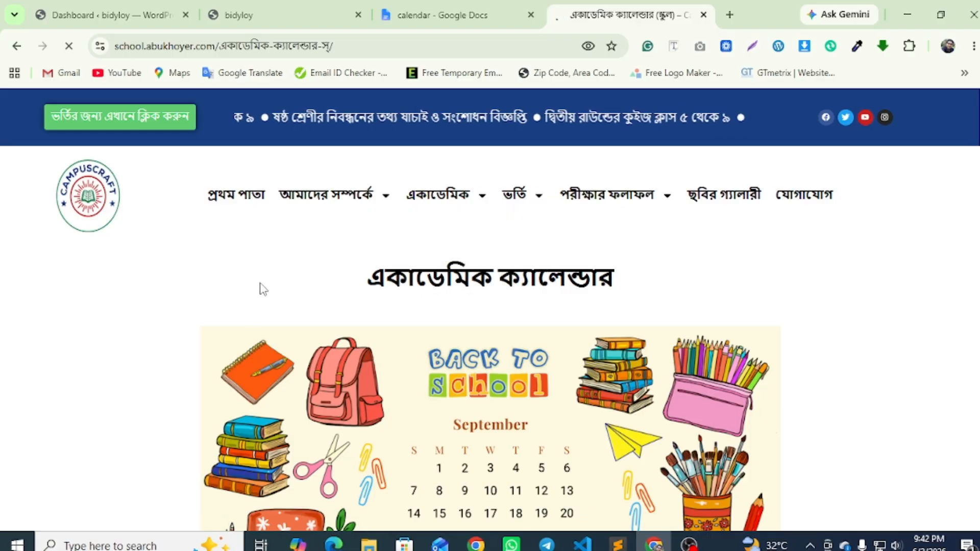
scroll(431, 317, "down", 3)
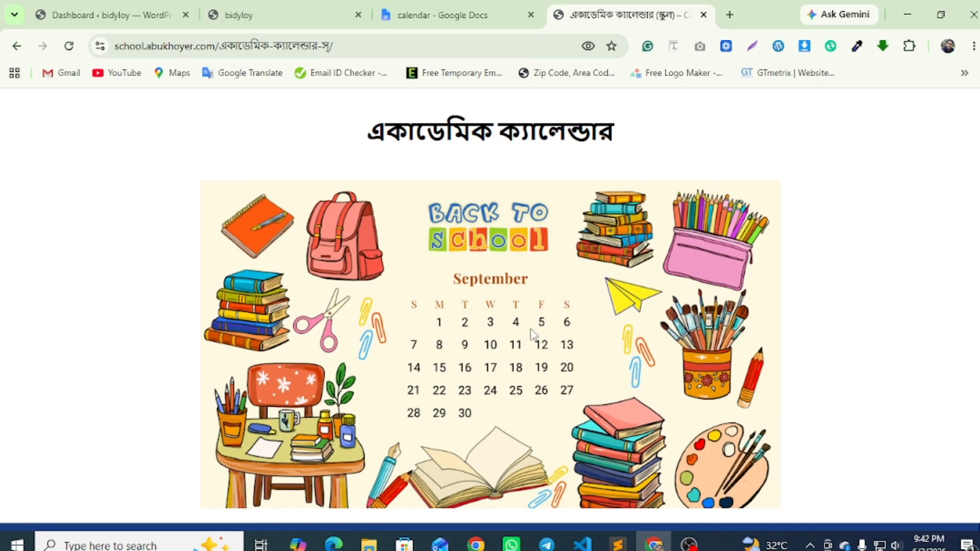
left_click_drag(494, 326, 806, 237)
left_click_drag(561, 291, 462, 292)
scroll(430, 274, "up", 2)
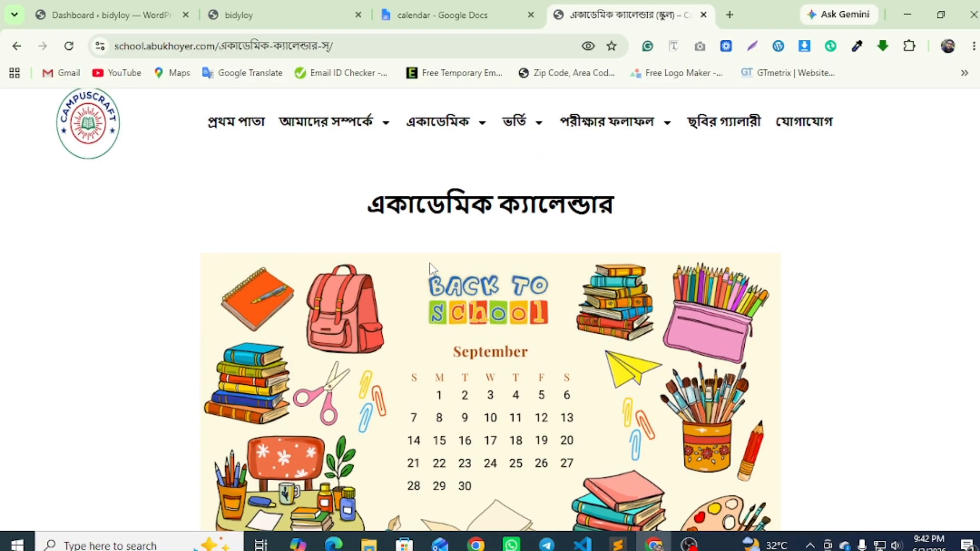
Open the একাডেমিক ক্যালেন্ডার (স্কুল) page on the bidyloy site for editing in Elementor.
left_click(269, 11)
mouse_move(446, 272)
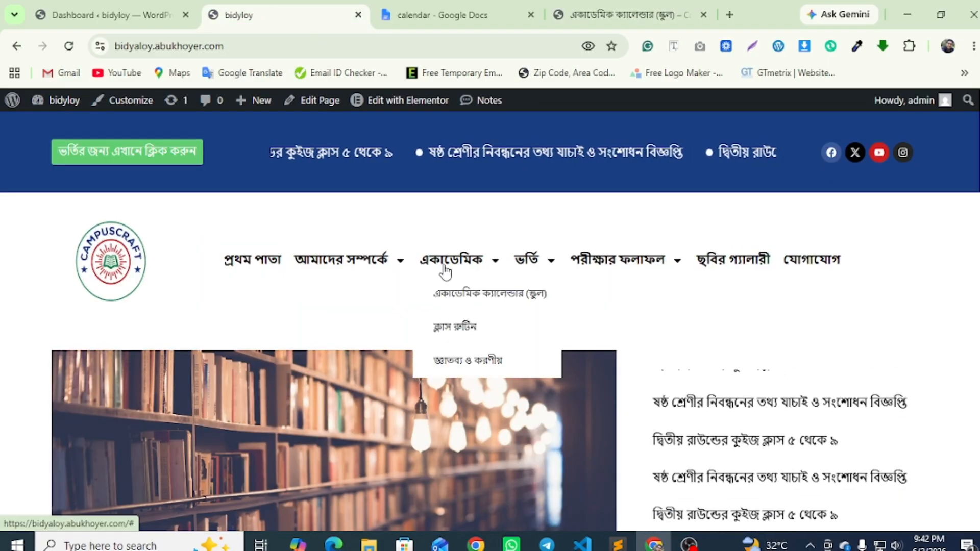
left_click(448, 295)
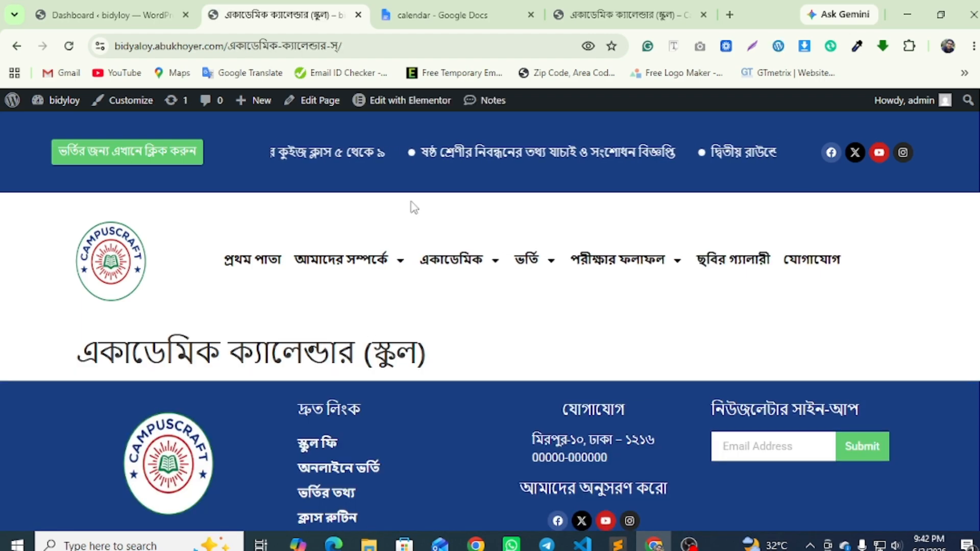
left_click(316, 100)
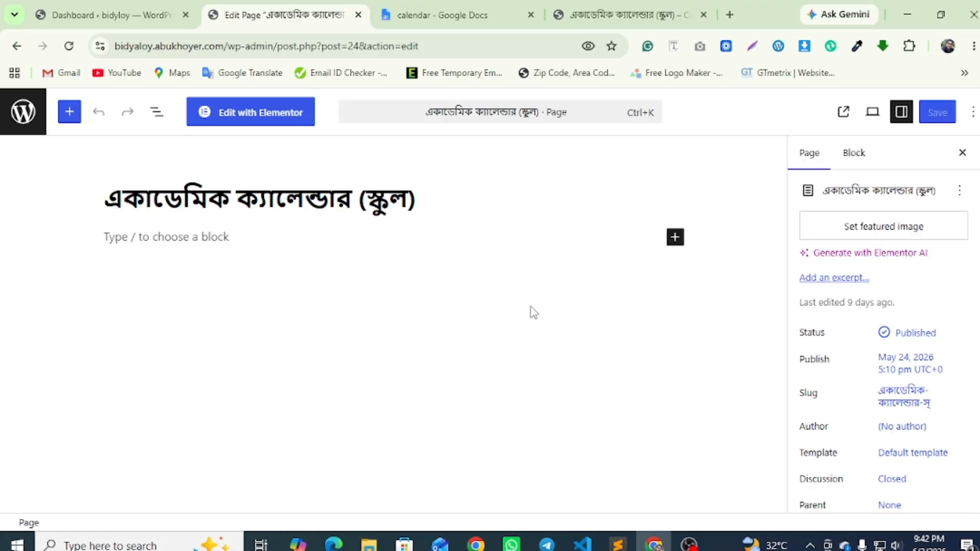
left_click(269, 122)
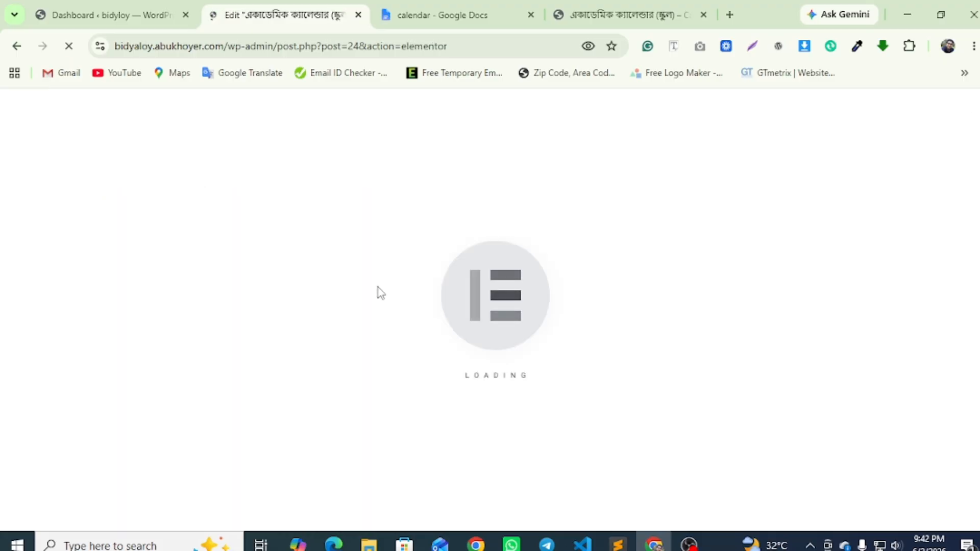
Copy the heading text একাডেমিক ক্যালেন্ডার from the reference site's calendar page and return to the Elementor editor.
left_click(629, 15)
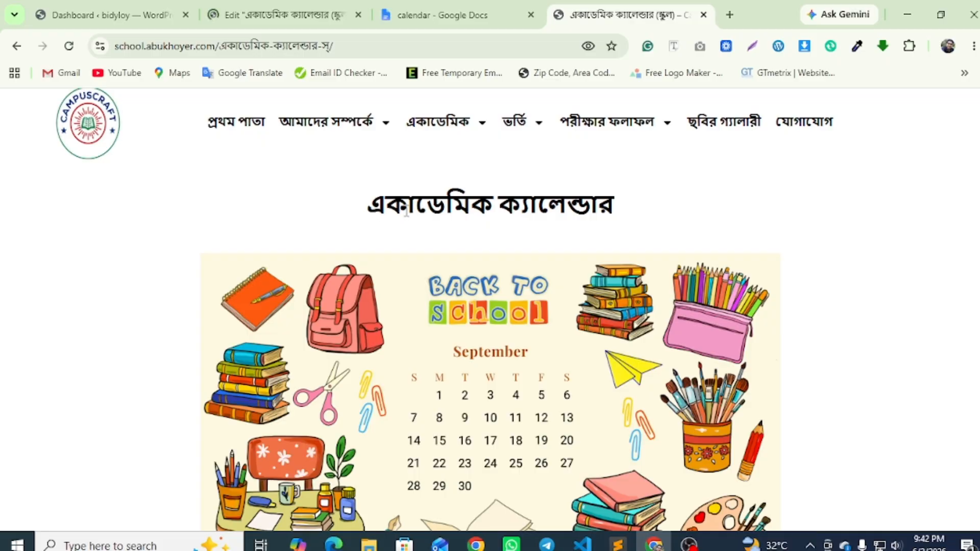
left_click_drag(406, 213, 589, 213)
right_click(592, 211)
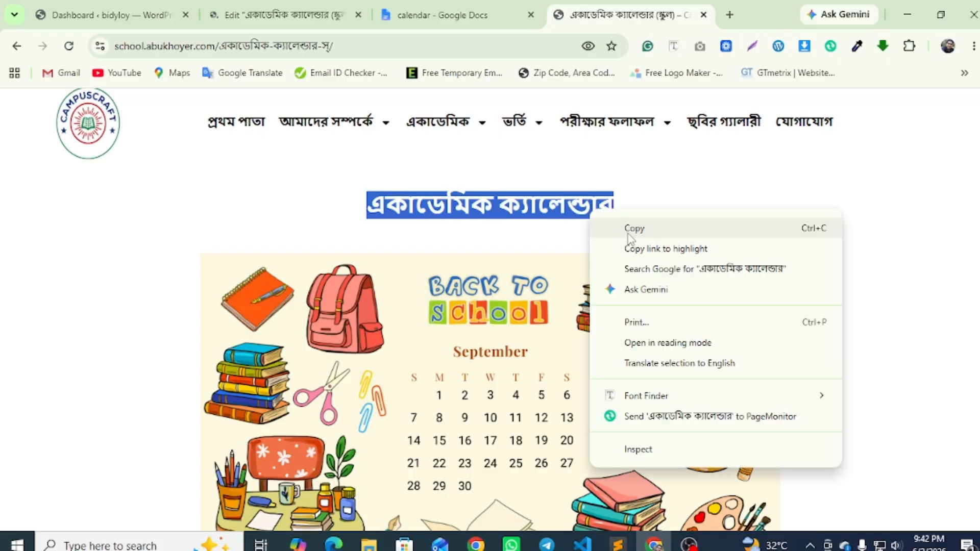
left_click(634, 228)
left_click(283, 14)
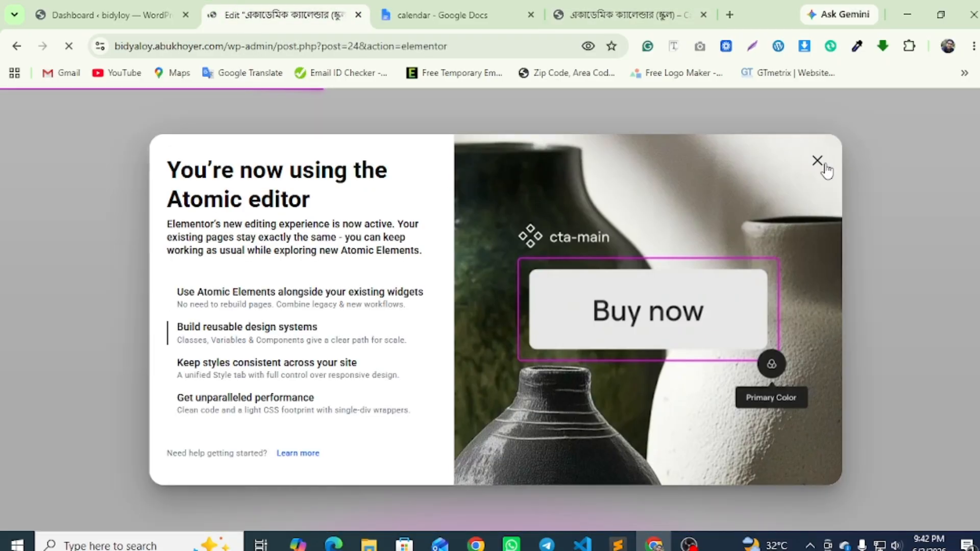
Dismiss the Atomic editor introduction and change the page layout to one that keeps the site header but omits the default page title.
left_click(817, 160)
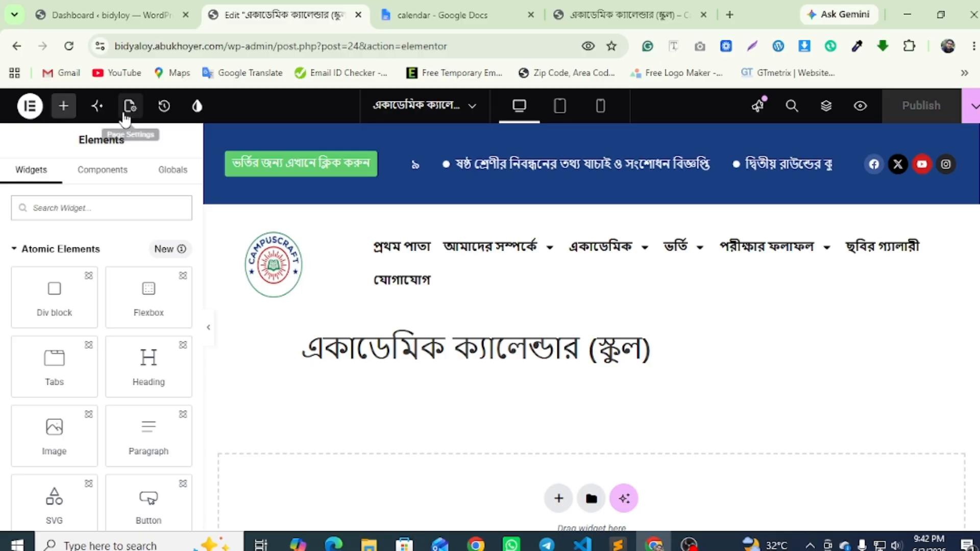
left_click(130, 106)
scroll(84, 383, "down", 4)
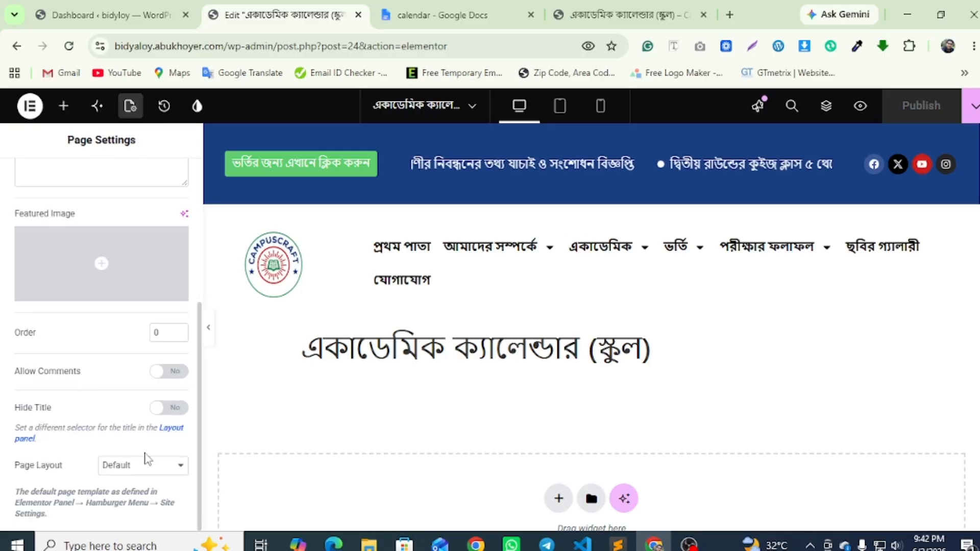
left_click(145, 477)
left_click(151, 429)
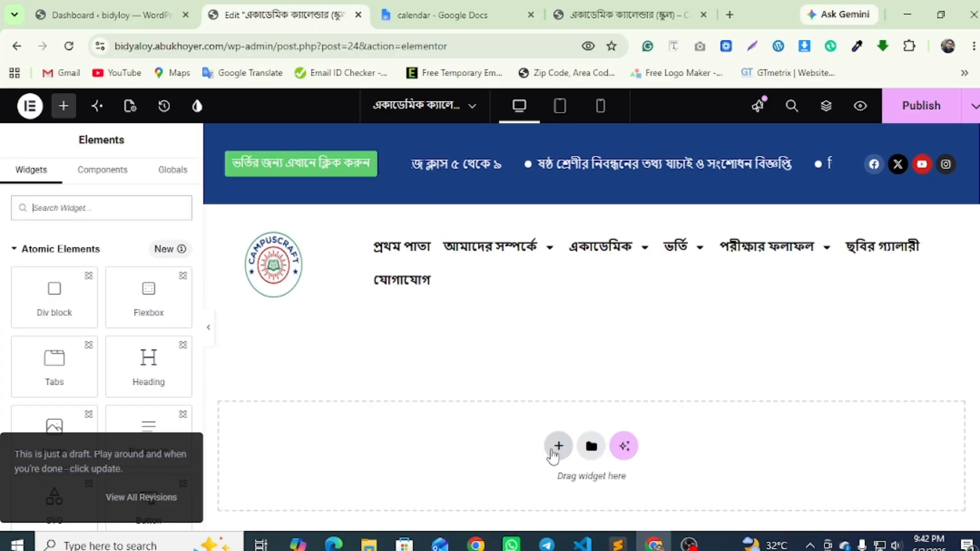
Add a single-column container with downward direction to the page and place a Container element inside it.
left_click(558, 445)
left_click(538, 344)
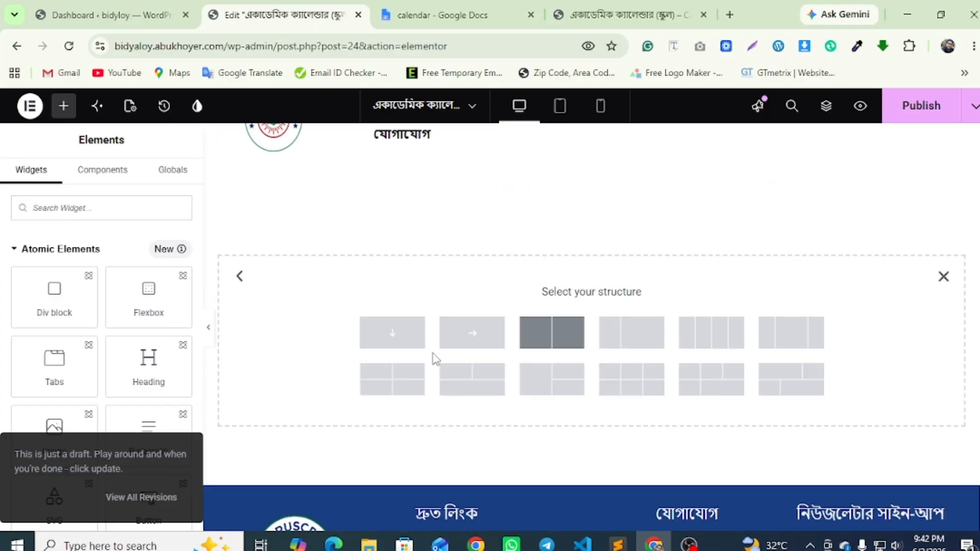
left_click(415, 330)
left_click(592, 231)
type("c")
left_click_drag(74, 262, 601, 240)
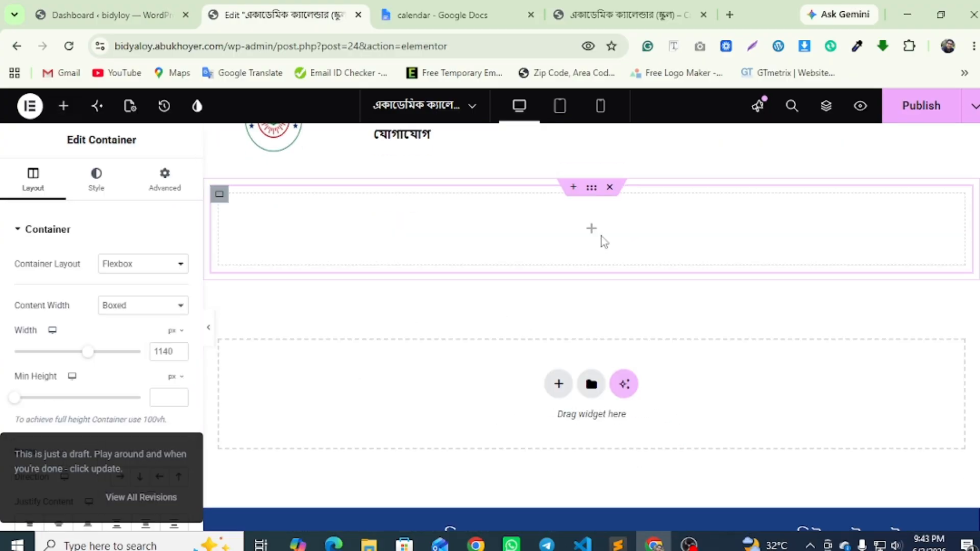
Add a Heading widget to the inner container and replace its title with the copied text একাডেমিক ক্যালেন্ডার.
left_click(592, 229)
left_click(132, 214)
type("g")
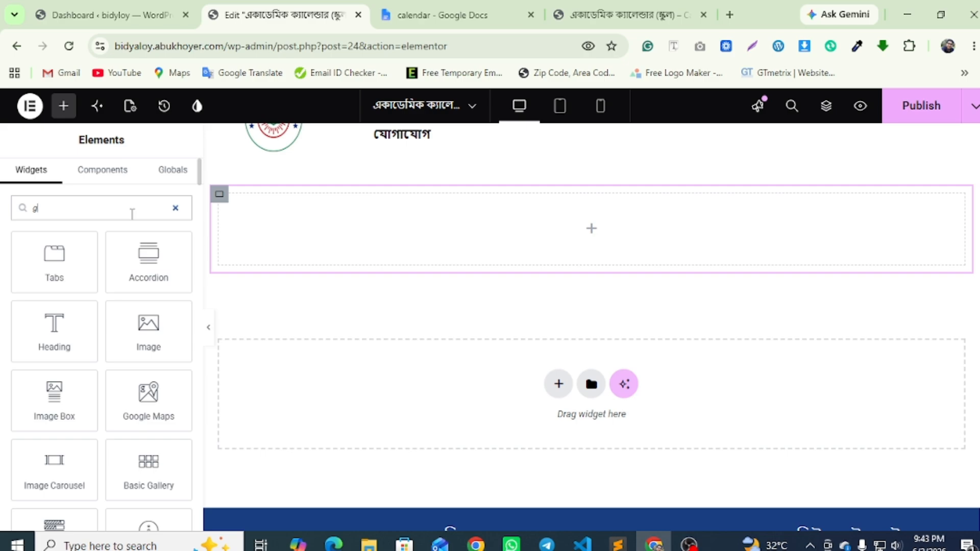
key("BackSpace")
type("h")
left_click_drag(54, 263, 254, 273)
left_click_drag(130, 281, 10, 275)
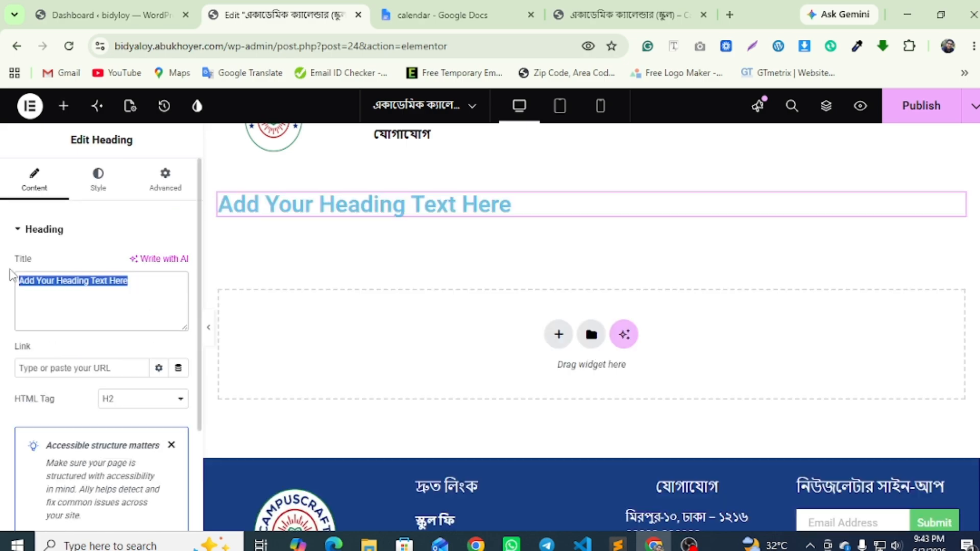
right_click(43, 278)
left_click(89, 204)
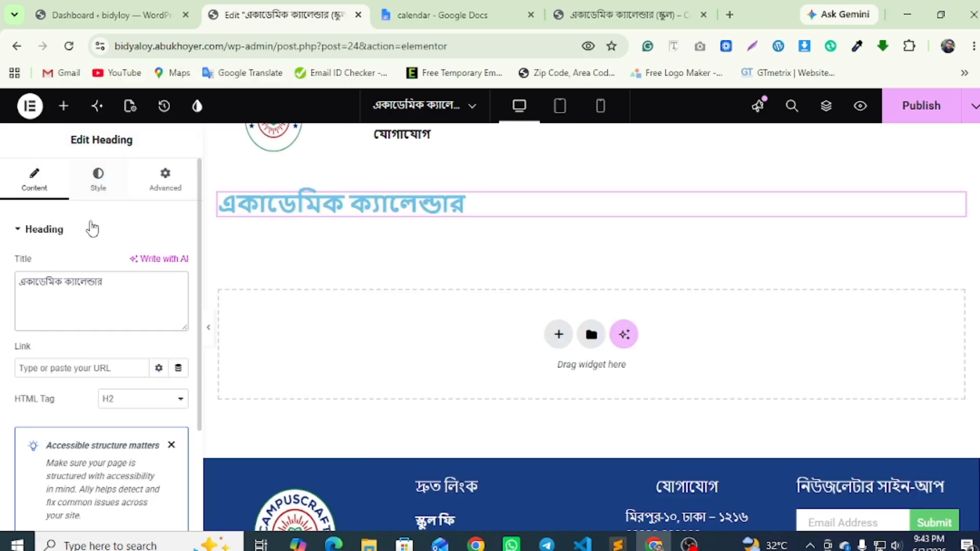
Style the heading as centred black text and publish the page.
left_click(98, 190)
left_click(136, 264)
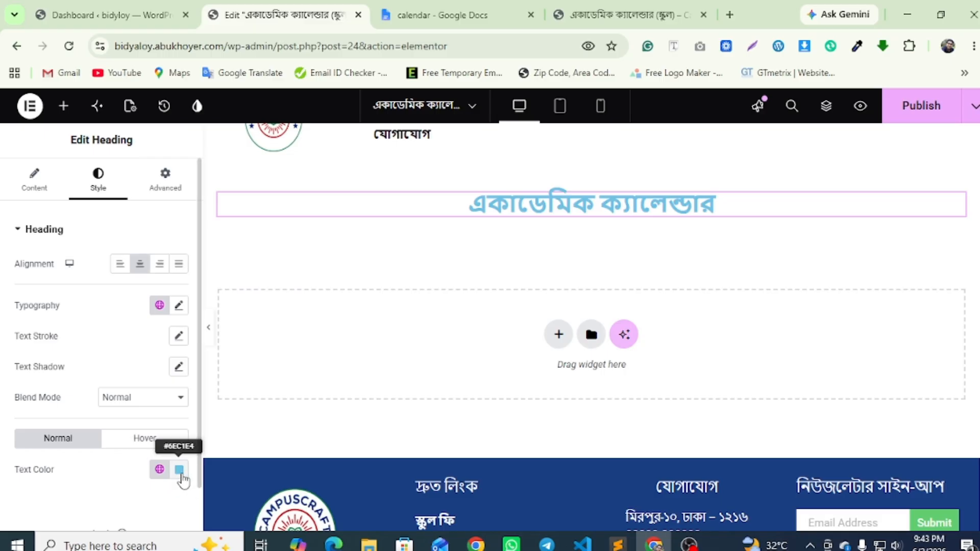
left_click(179, 469)
left_click_drag(165, 345, 96, 390)
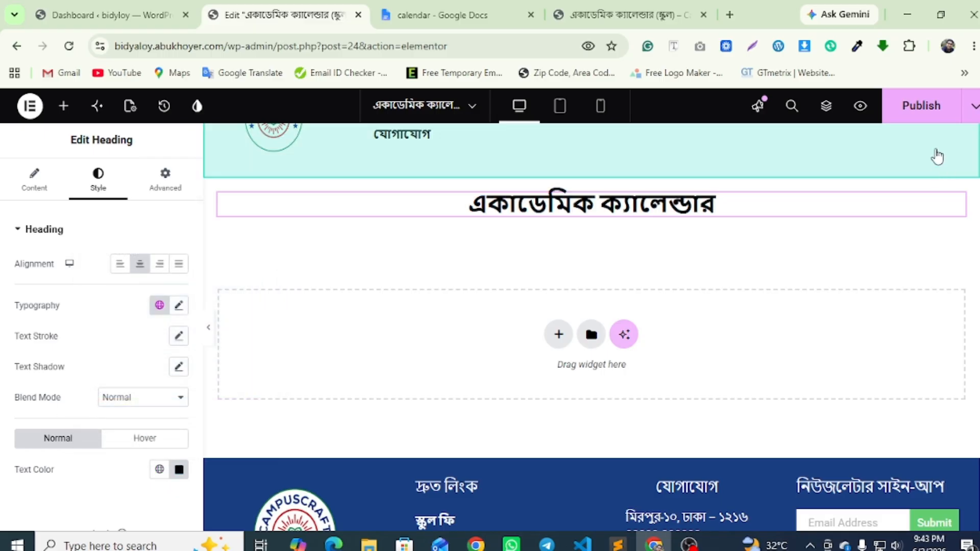
left_click(939, 108)
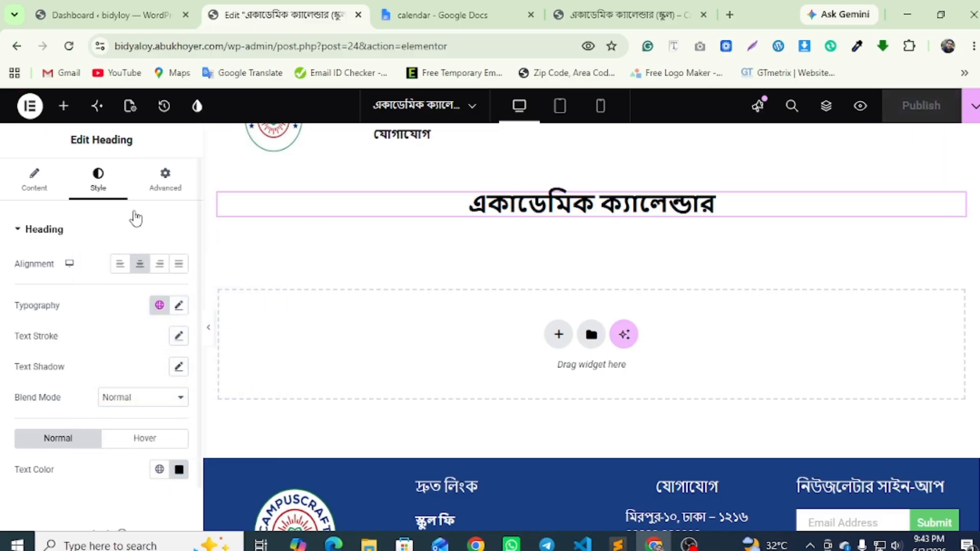
Copy the complete Google Calendar iframe embed code from the calendar document in Google Docs.
left_click(64, 108)
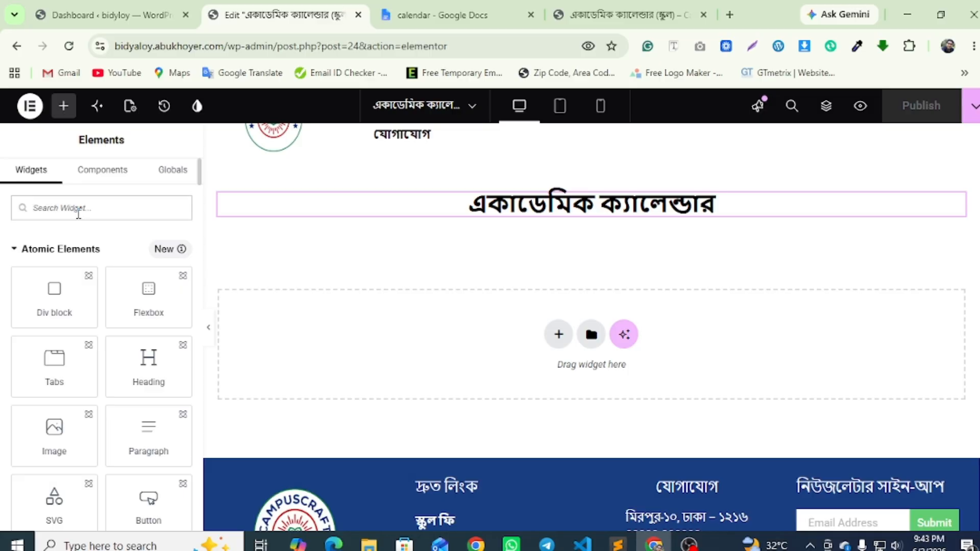
left_click(627, 15)
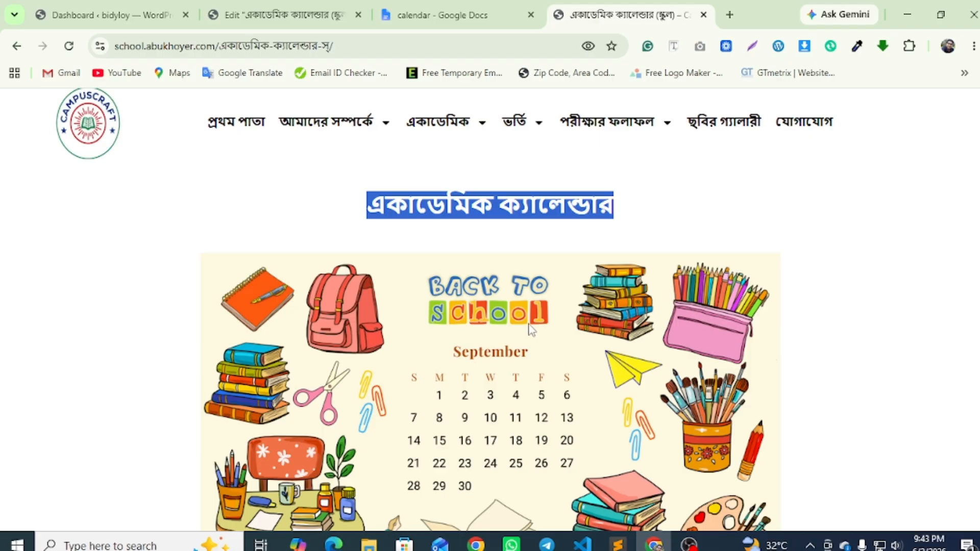
left_click(435, 6)
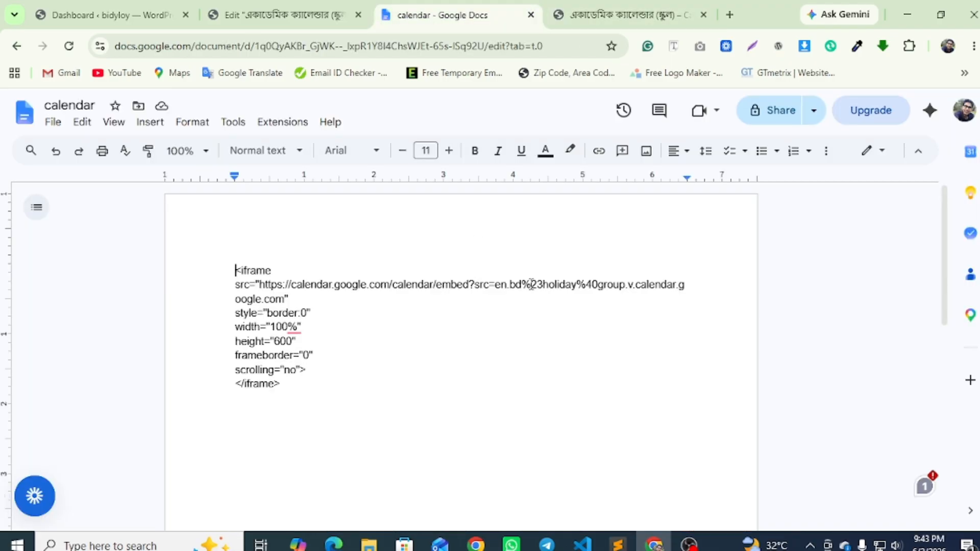
left_click_drag(294, 392, 233, 275)
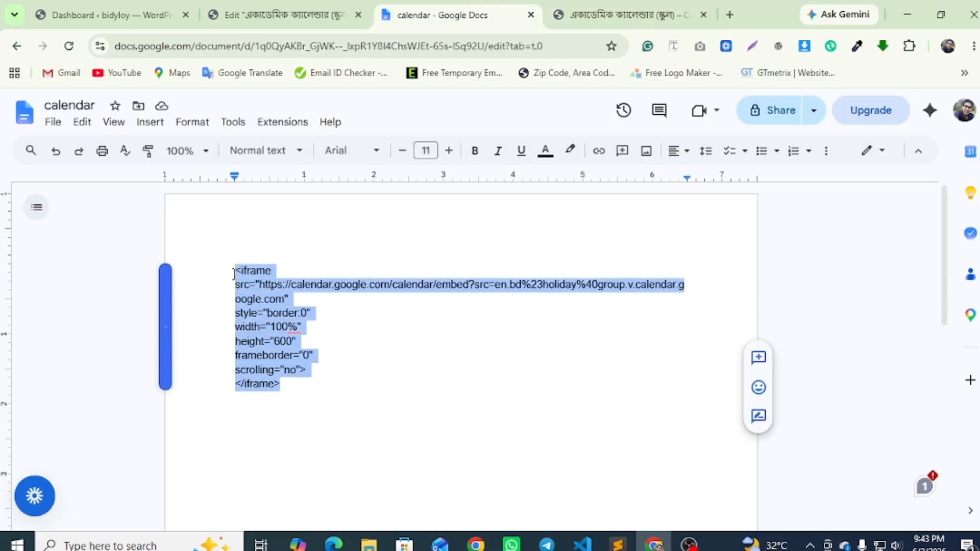
right_click(234, 274)
left_click(296, 187)
Back in the Elementor editor, add an HTML widget directly below the একাডেমিক ক্যালেন্ডার heading.
left_click(276, 15)
type("d")
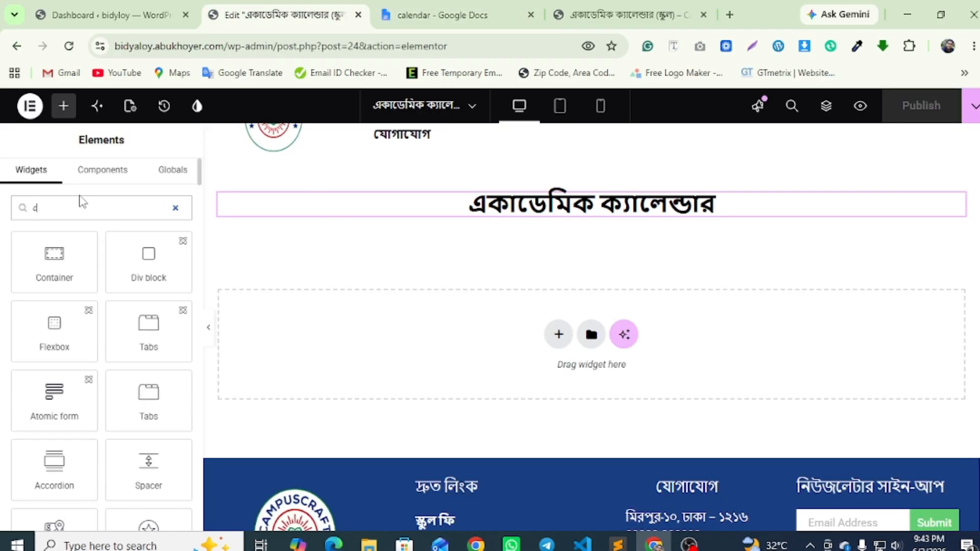
key("BackSpace")
type("h")
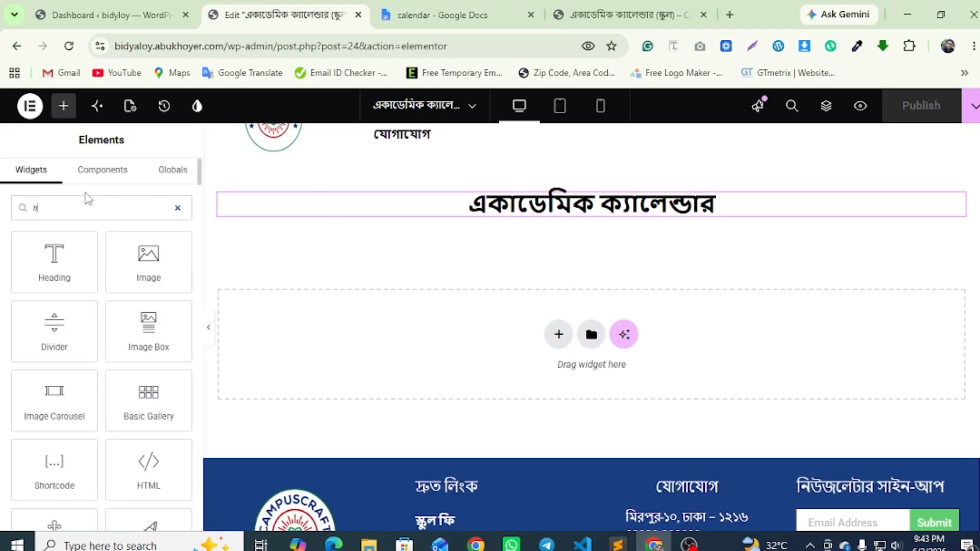
type("tml")
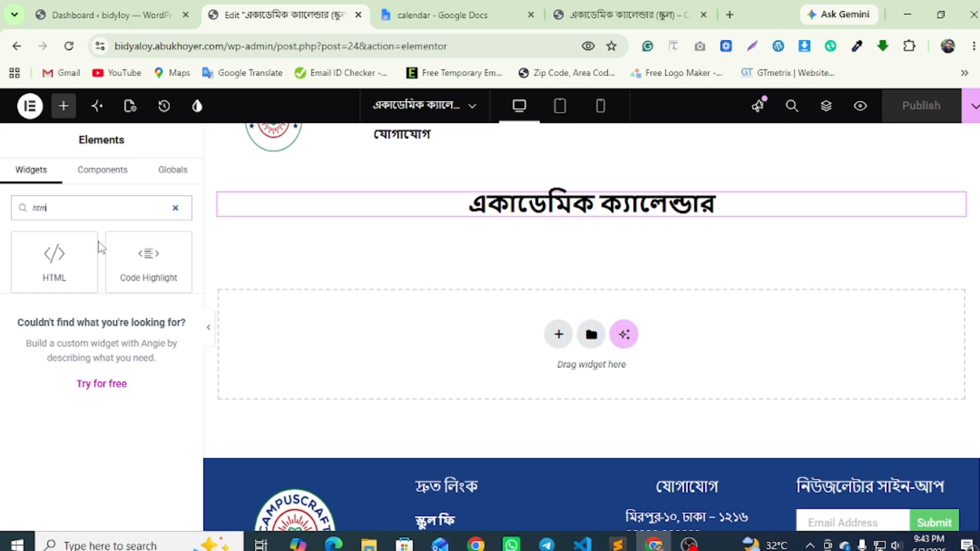
left_click_drag(56, 257, 468, 265)
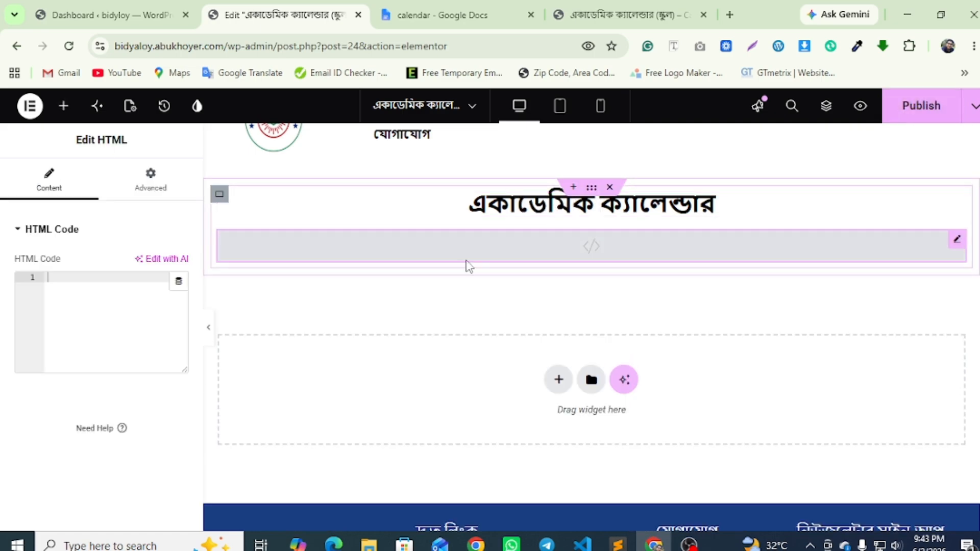
Paste the copied calendar iframe code into the HTML widget and publish the page.
left_click(81, 299)
key("ctrl+v")
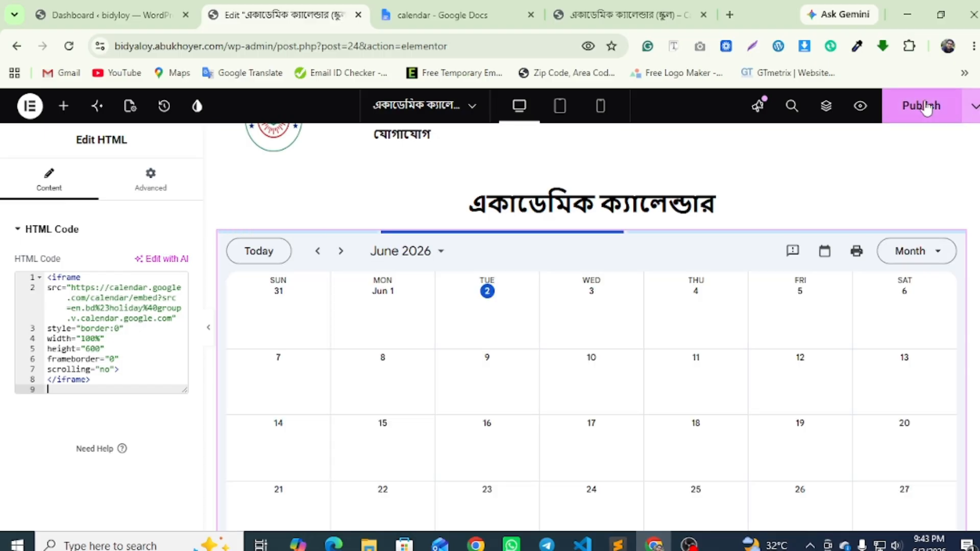
left_click(924, 115)
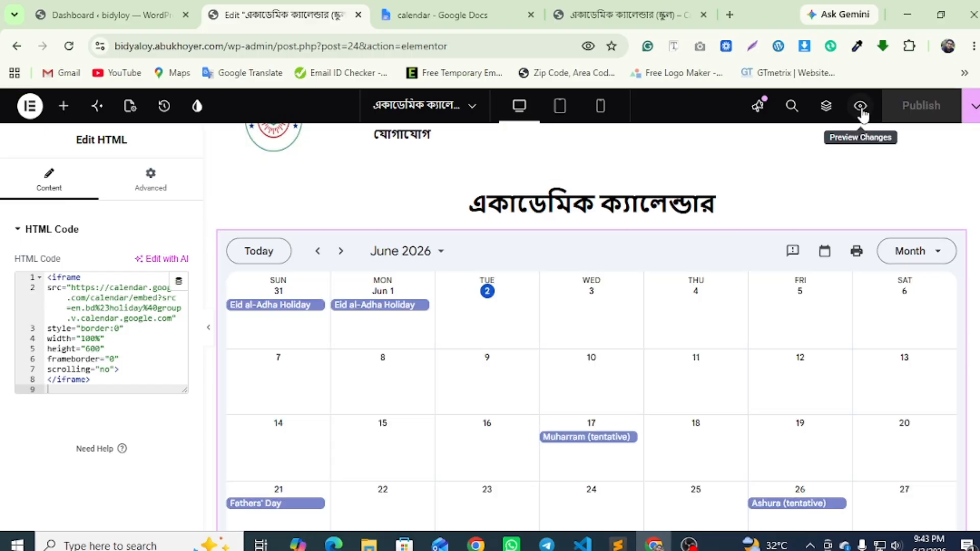
Preview the published page and examine the embedded calendar from its heading down to the footer.
left_click(860, 110)
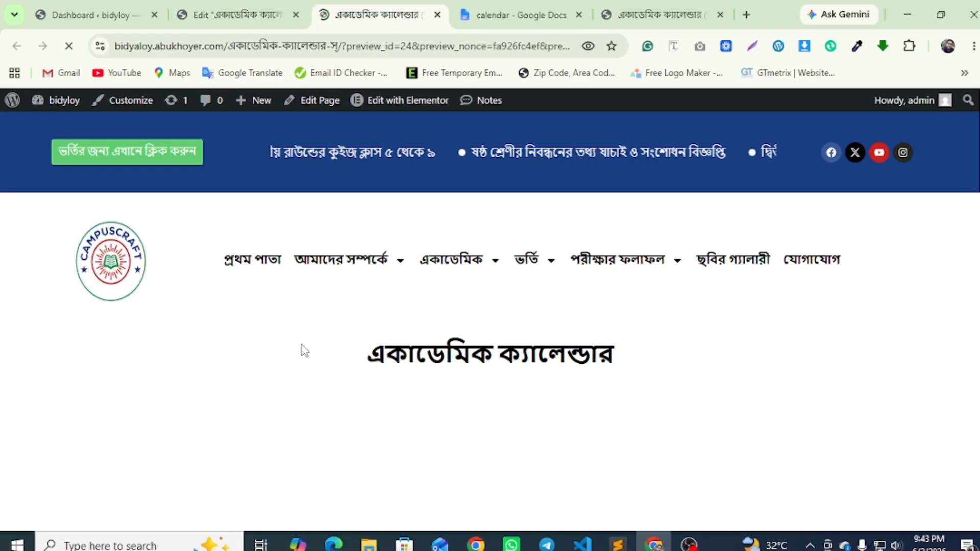
scroll(301, 345, "down", 3)
scroll(301, 345, "down", 2)
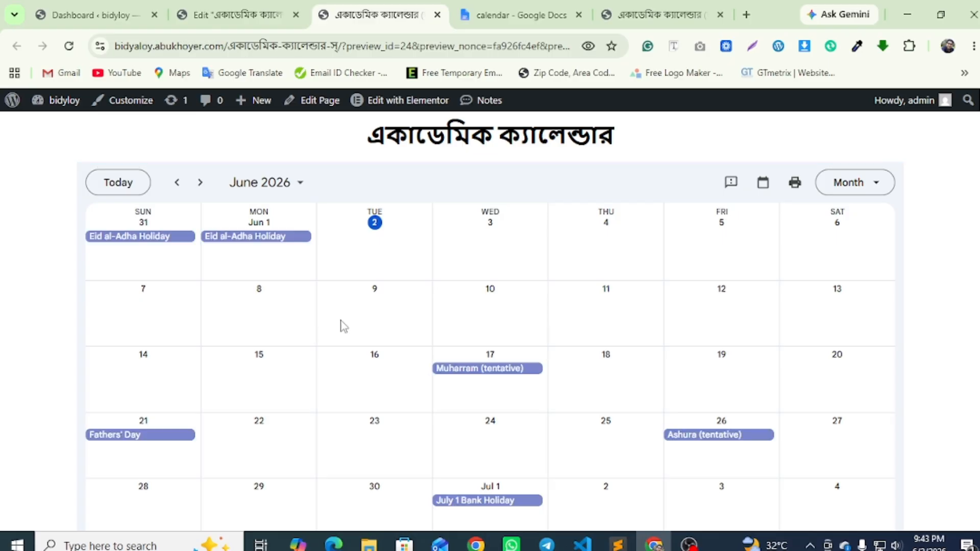
scroll(49, 280, "down", 3)
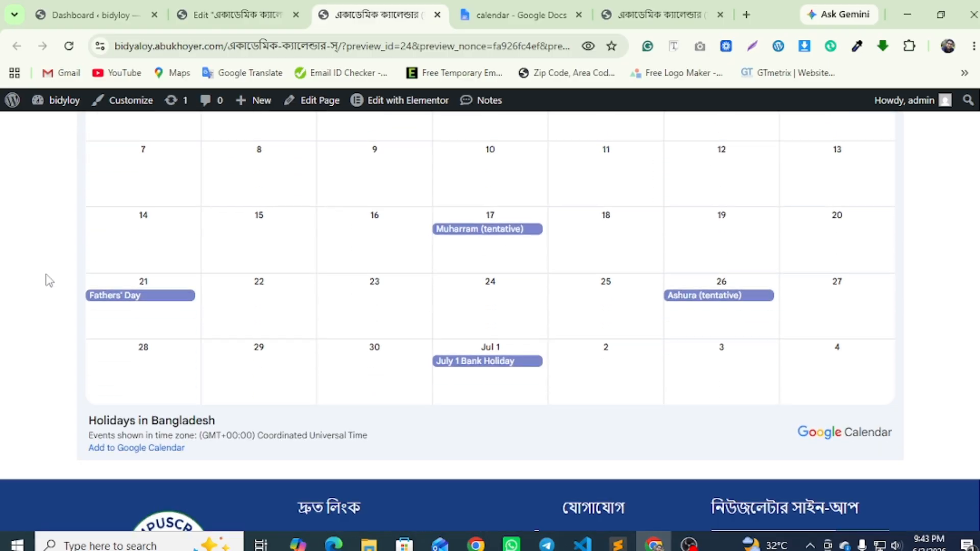
scroll(49, 280, "up", 3)
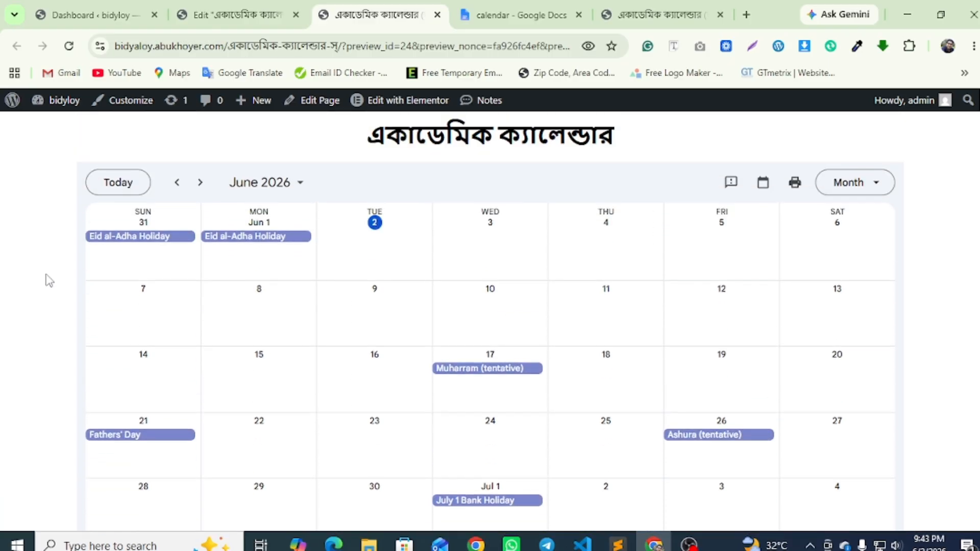
Save the back-to-school calendar image from the reference school site as Untitled-design-1024x576.png in the download folder of drive G.
scroll(49, 280, "down", 2)
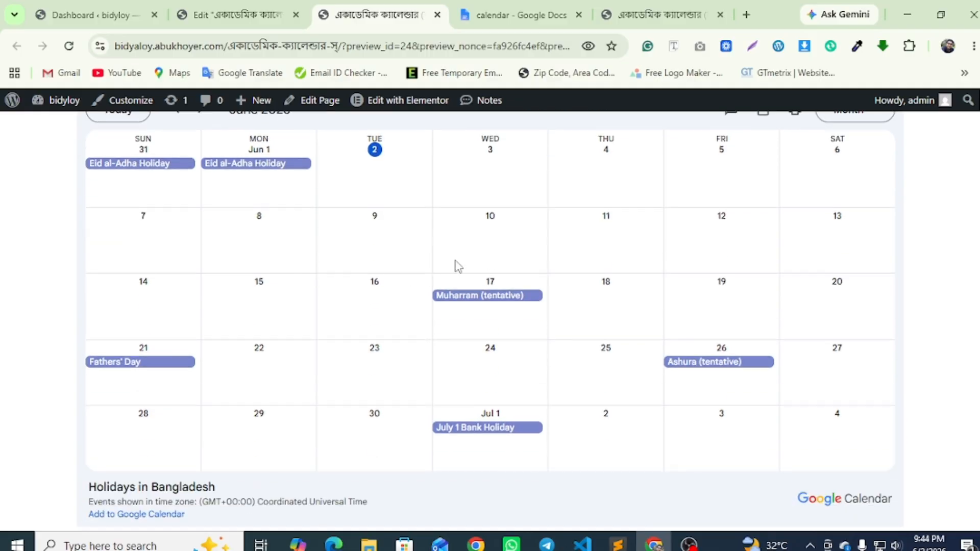
left_click(648, 11)
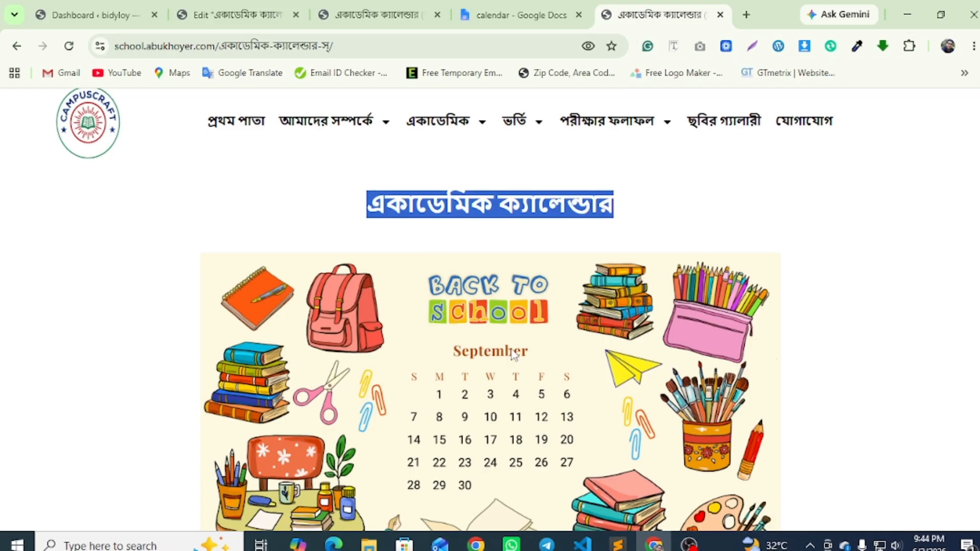
scroll(490, 227, "down", 4)
scroll(417, 224, "up", 3)
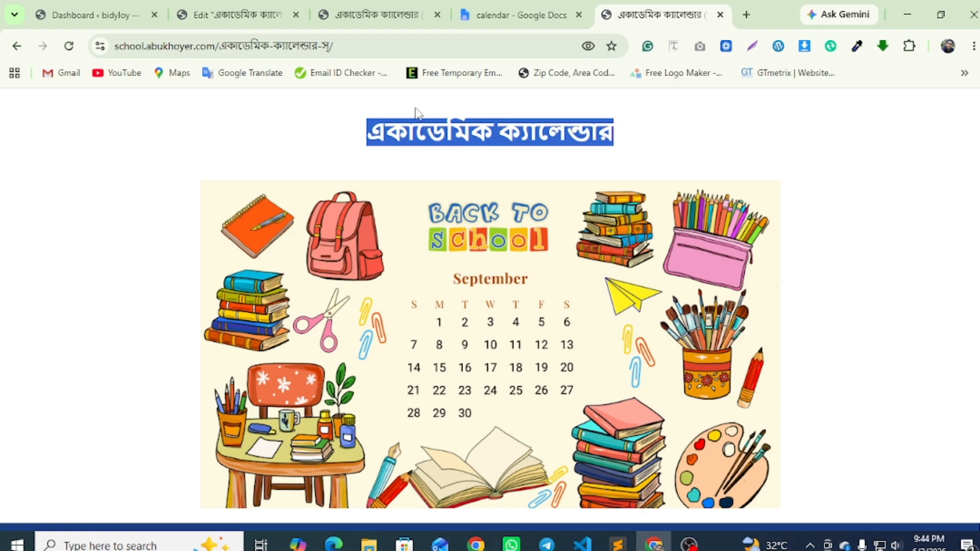
right_click(488, 306)
left_click(530, 339)
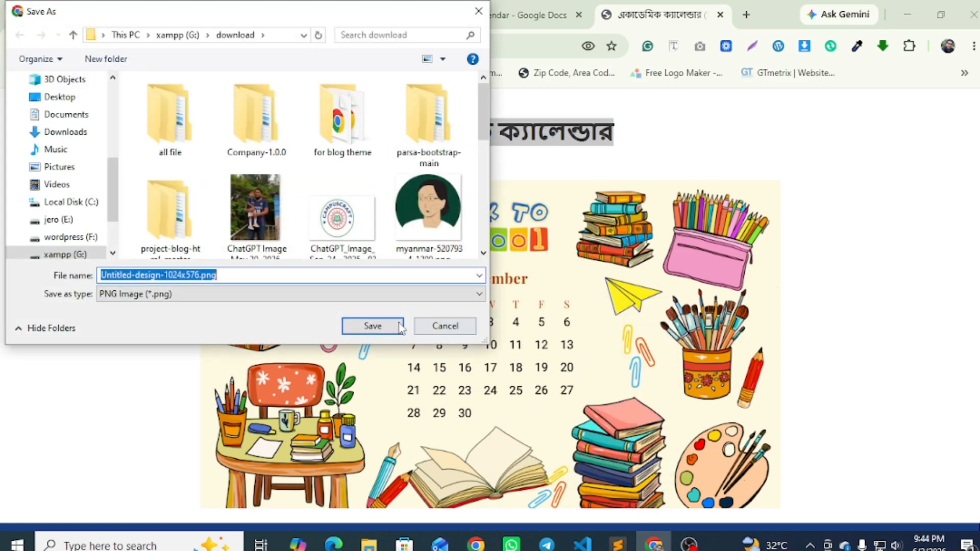
left_click(372, 326)
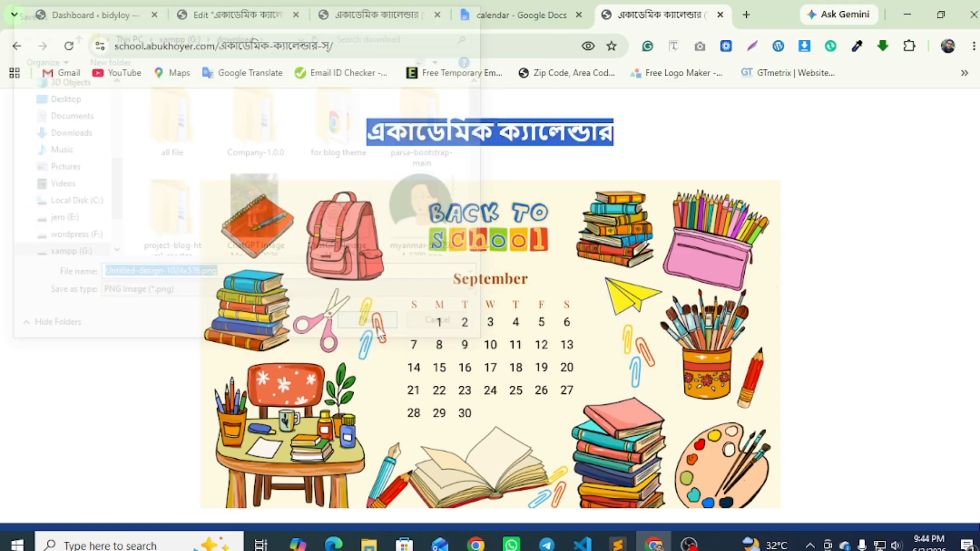
Back in the Elementor editor, add an Image widget between the একাডেমিক ক্যালেন্ডার heading and the embedded calendar.
left_click(260, 7)
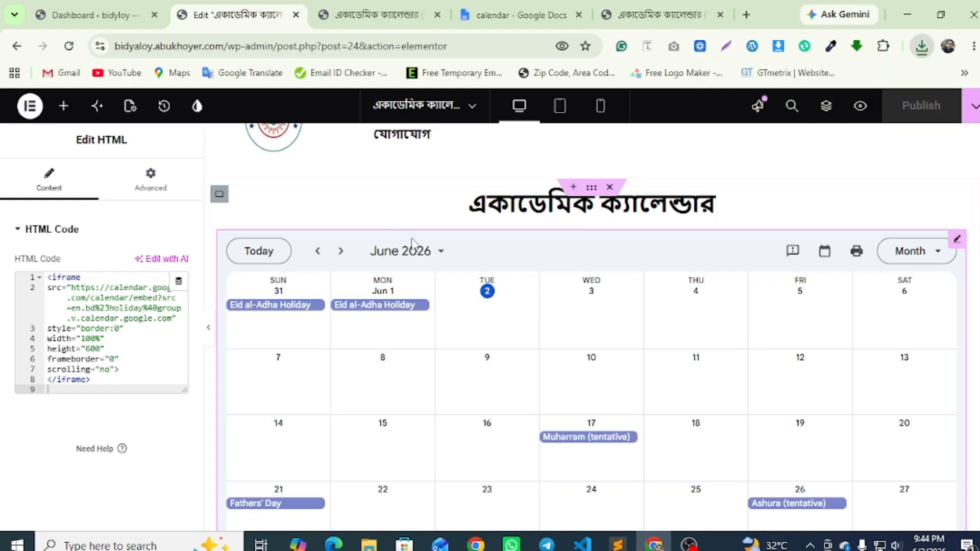
left_click(63, 106)
type("i")
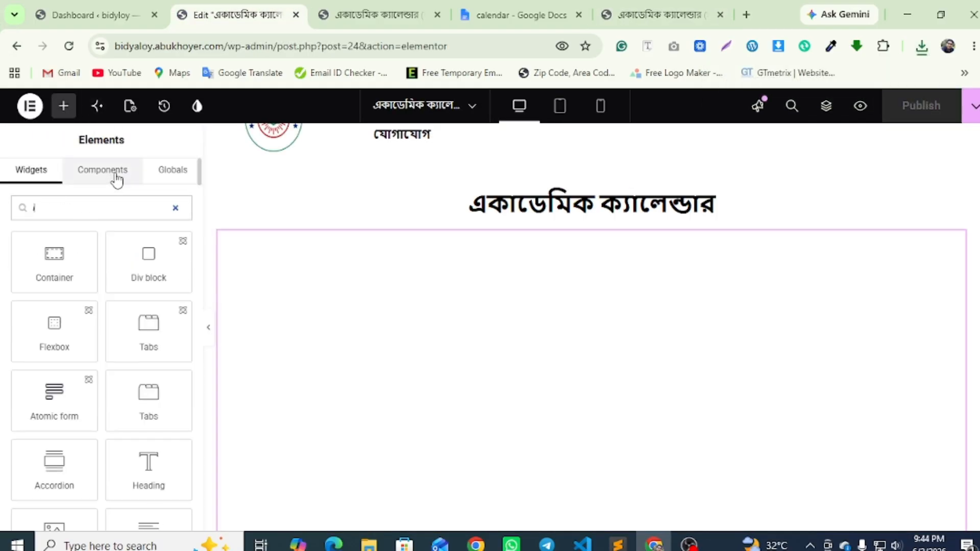
type("mag")
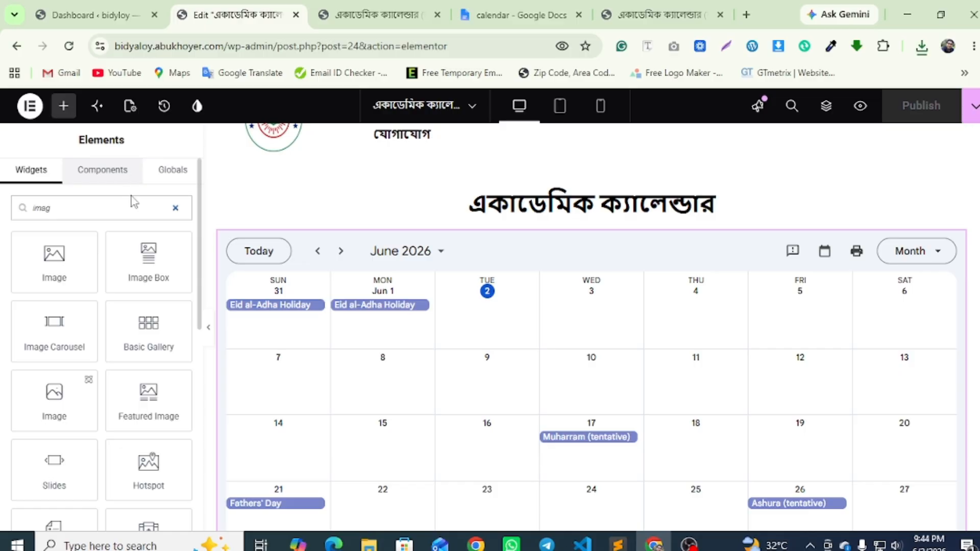
left_click_drag(72, 275, 548, 237)
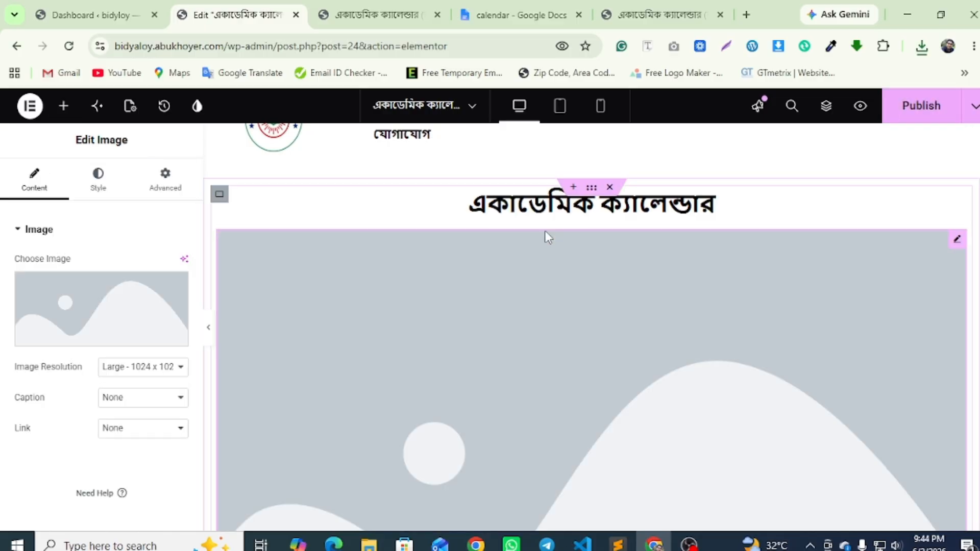
Upload Untitled-design-1024x576.png from the download folder on xampp (G:) and use it in the Image widget.
left_click(112, 309)
left_click(224, 169)
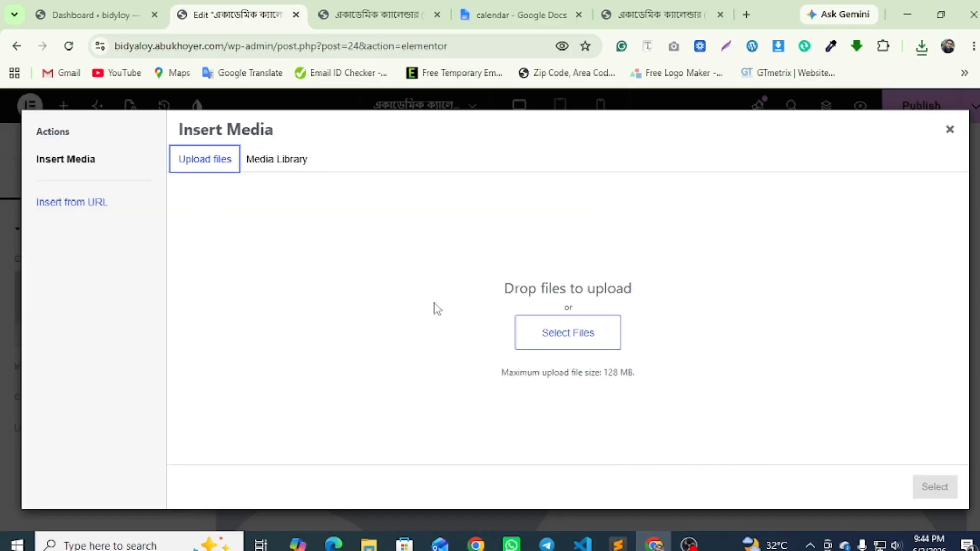
left_click(567, 332)
left_click(140, 125)
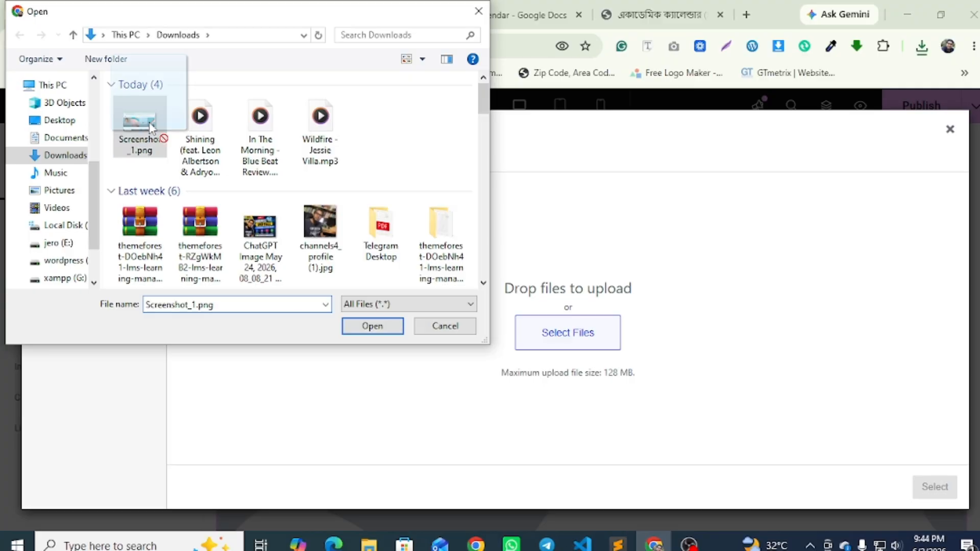
scroll(65, 209, "down", 1)
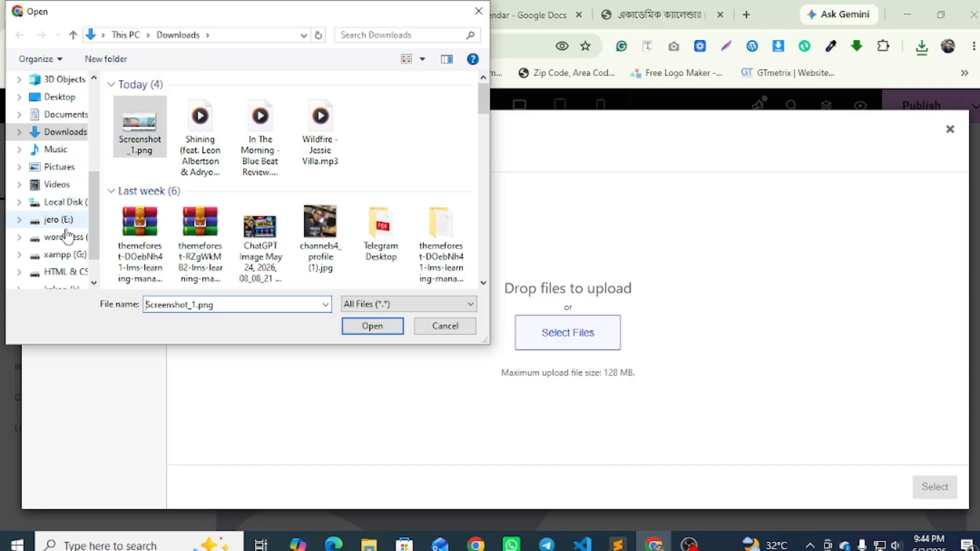
left_click(62, 258)
double_click(145, 100)
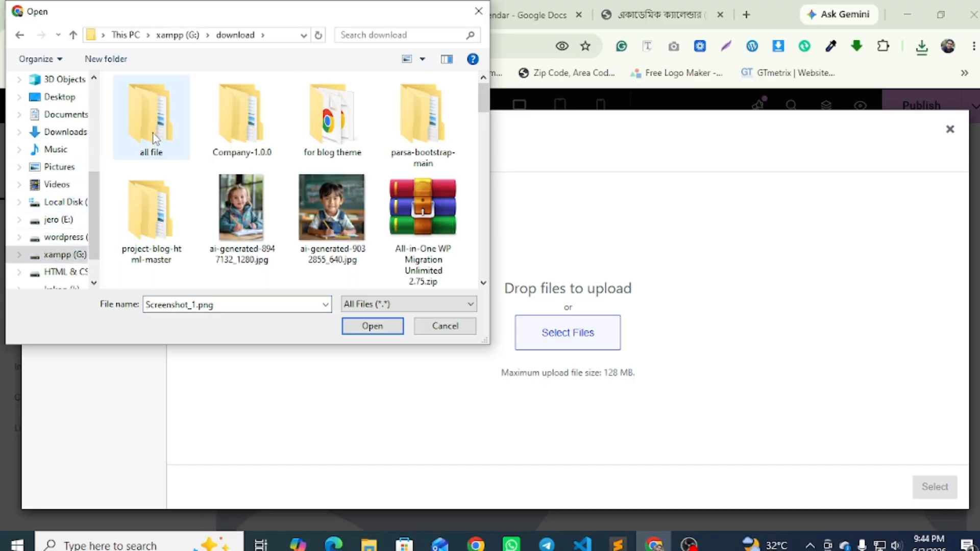
scroll(284, 175, "down", 3)
scroll(283, 175, "down", 5)
double_click(332, 130)
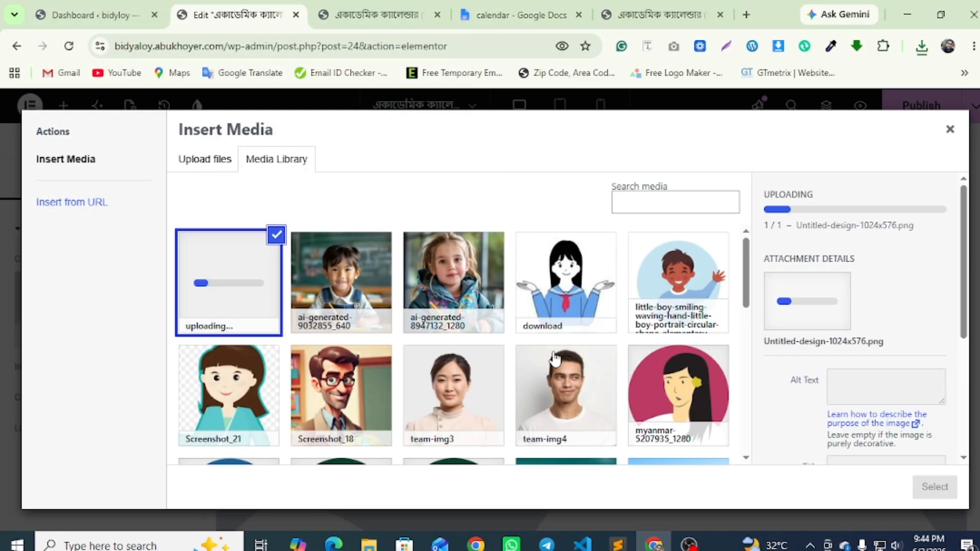
left_click(943, 494)
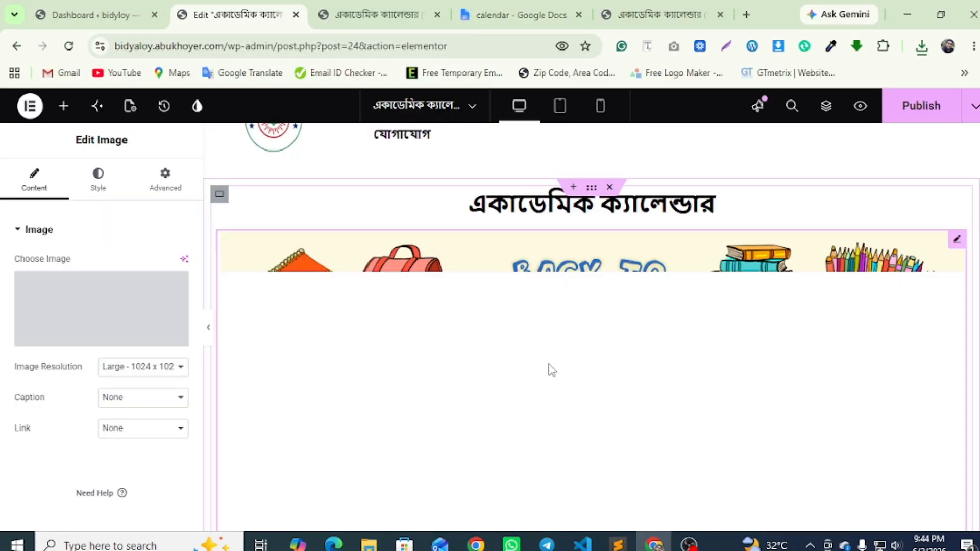
Preview the calendar page and compare its image and embedded calendar with the reference site, down to the footer.
left_click(861, 106)
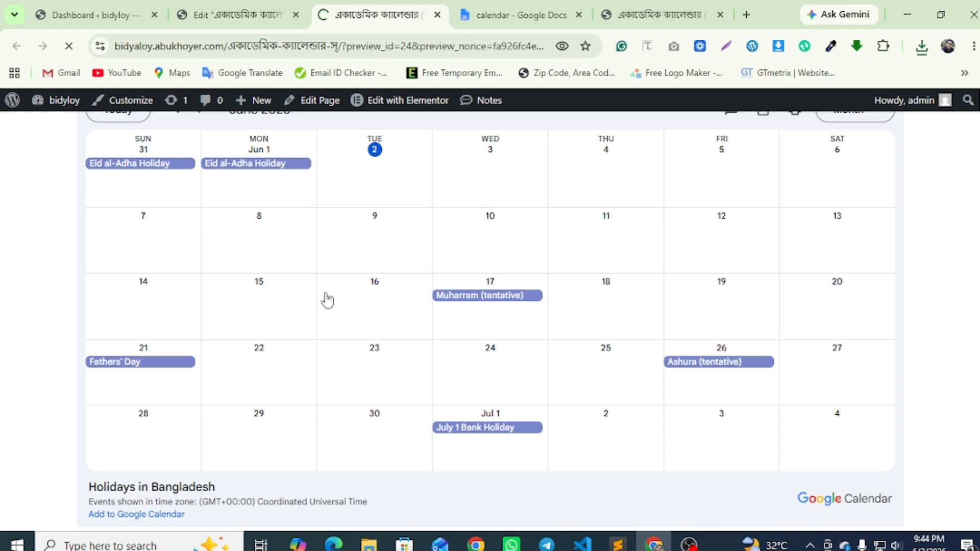
scroll(333, 308, "down", 7)
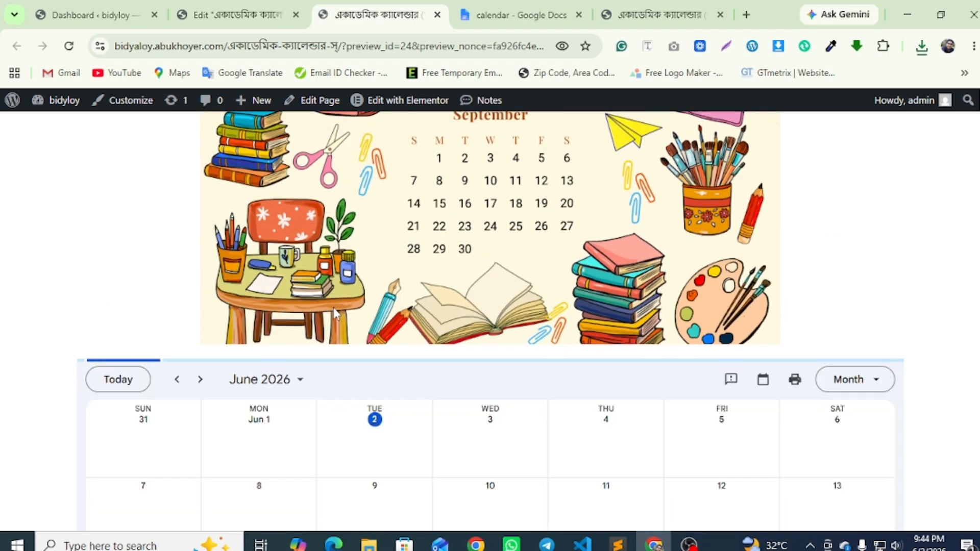
scroll(427, 252, "up", 3)
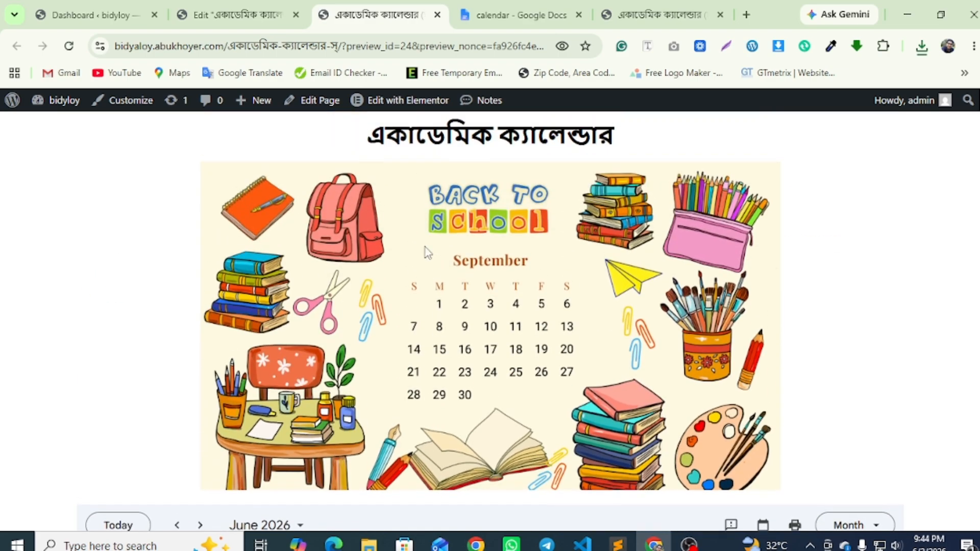
left_click(658, 15)
scroll(384, 203, "down", 1)
left_click(345, 8)
scroll(419, 308, "down", 6)
scroll(774, 263, "down", 4)
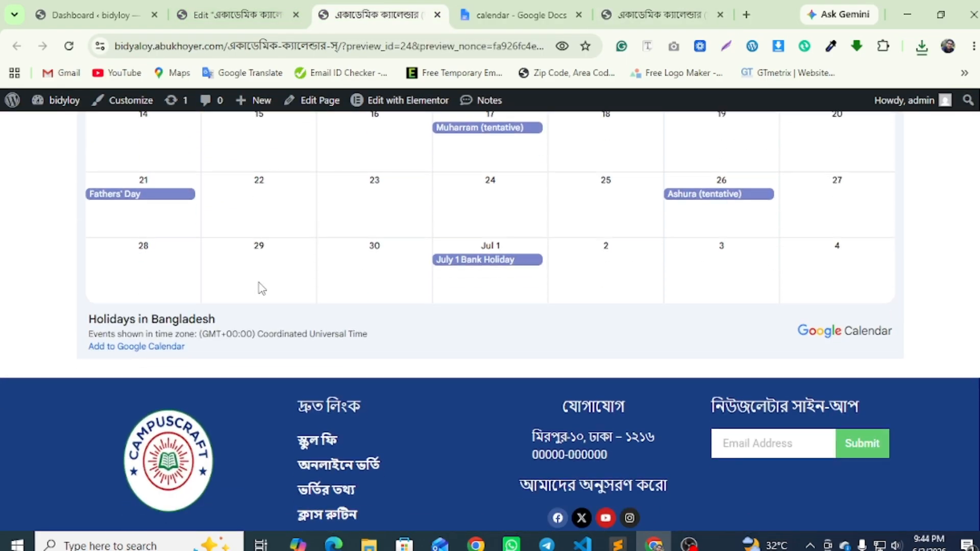
scroll(261, 288, "up", 3)
scroll(261, 289, "up", 3)
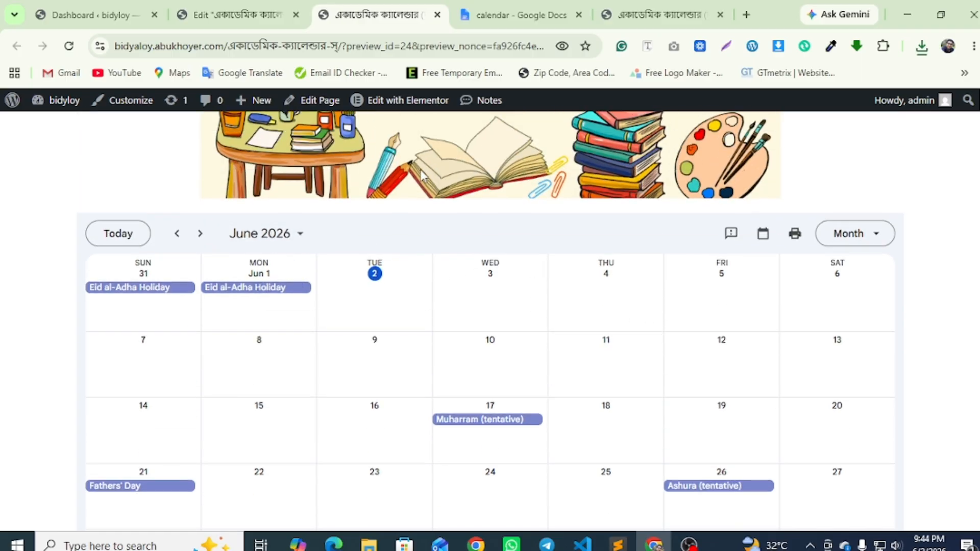
scroll(426, 171, "up", 7)
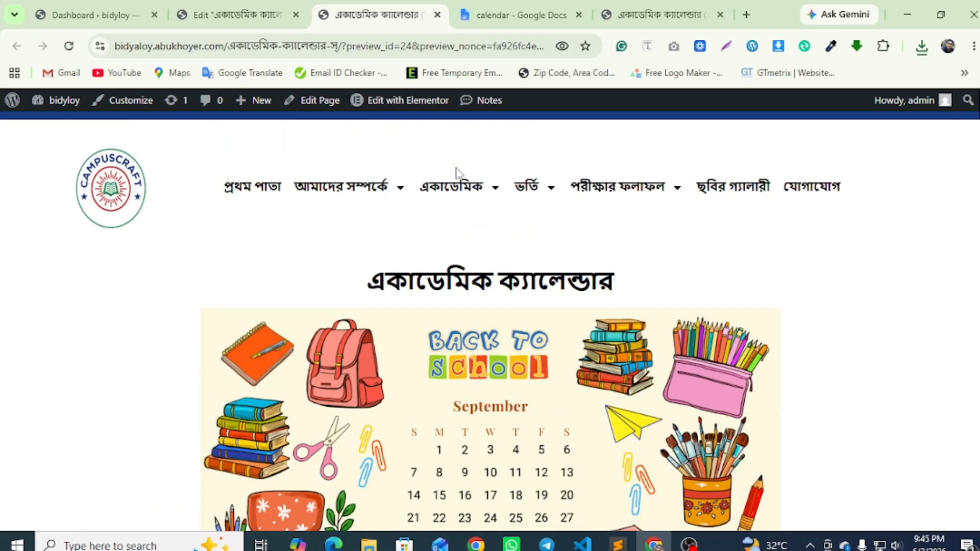
Open the ক্লাস রুটিন page on both the bidyloy site and the reference CampusCraft site.
mouse_move(477, 203)
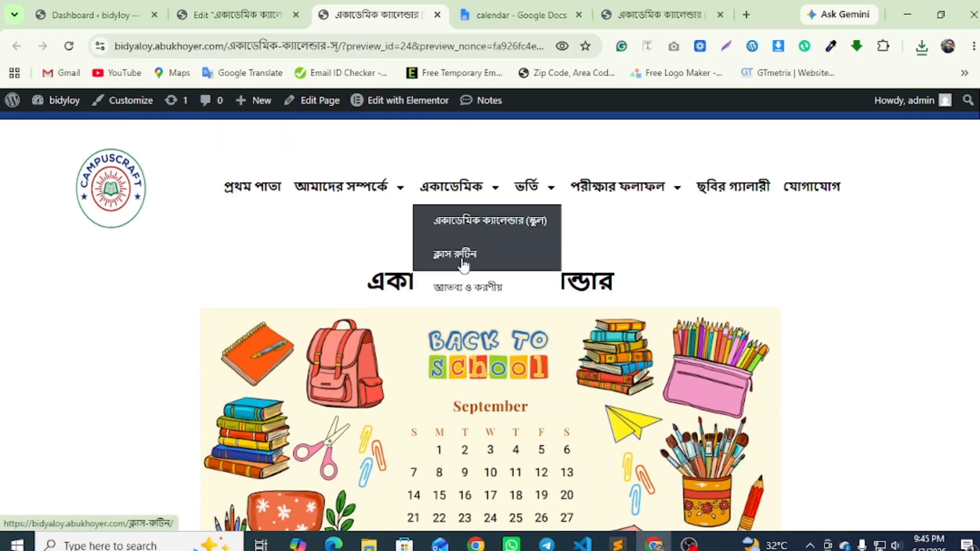
left_click(490, 262)
left_click(623, 7)
scroll(465, 169, "up", 3)
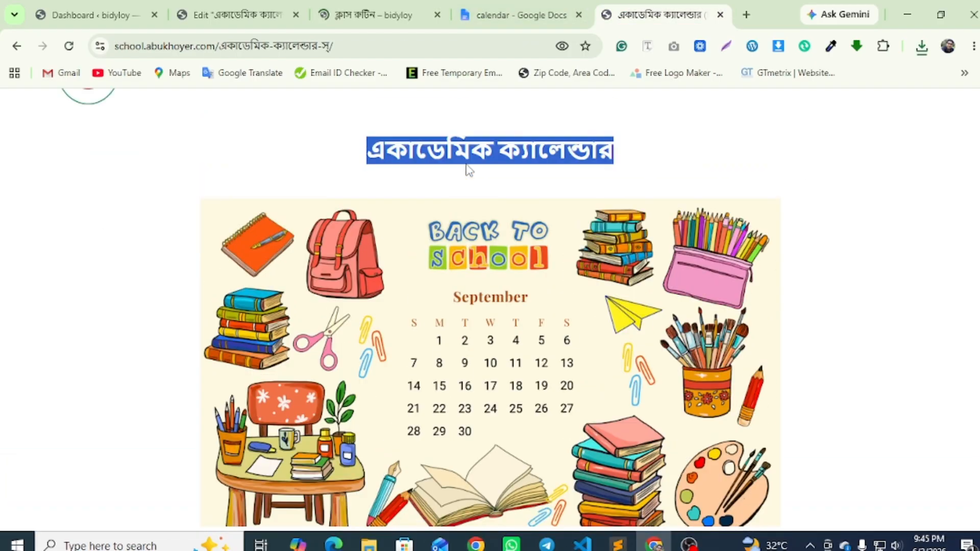
mouse_move(456, 129)
left_click(448, 190)
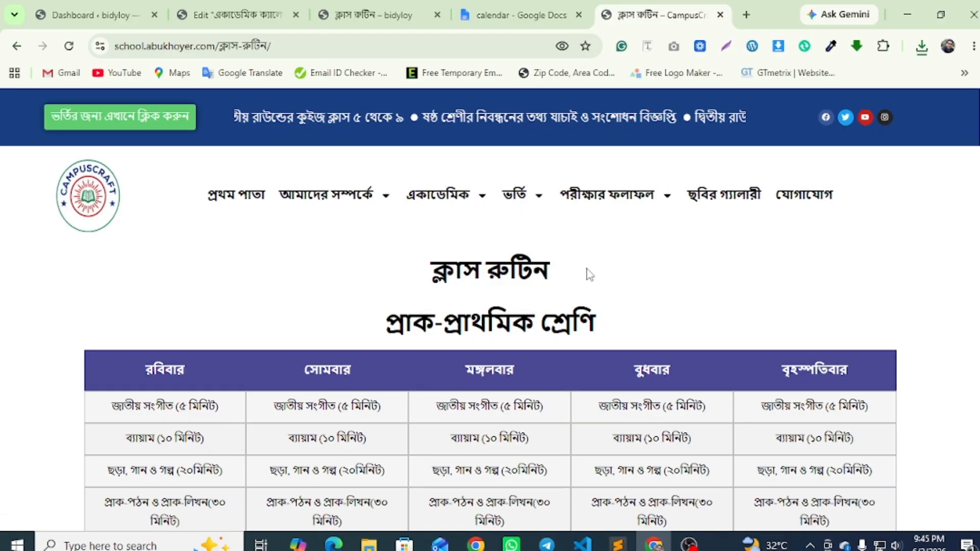
Examine the class routine tables on the reference page, from প্রাক-প্রাথমিক শ্রেণি down to the footer.
scroll(479, 273, "down", 2)
scroll(479, 273, "down", 5)
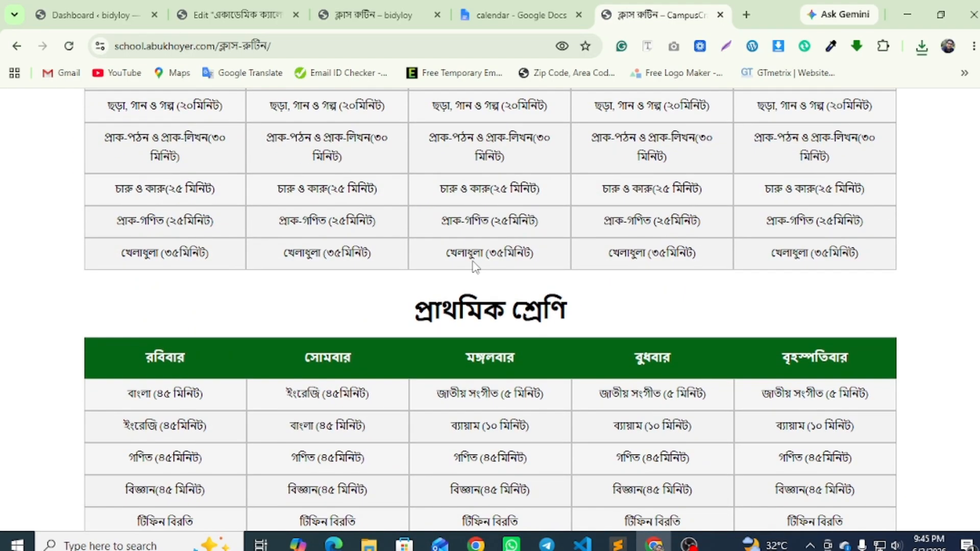
scroll(471, 261, "up", 5)
scroll(571, 245, "down", 15)
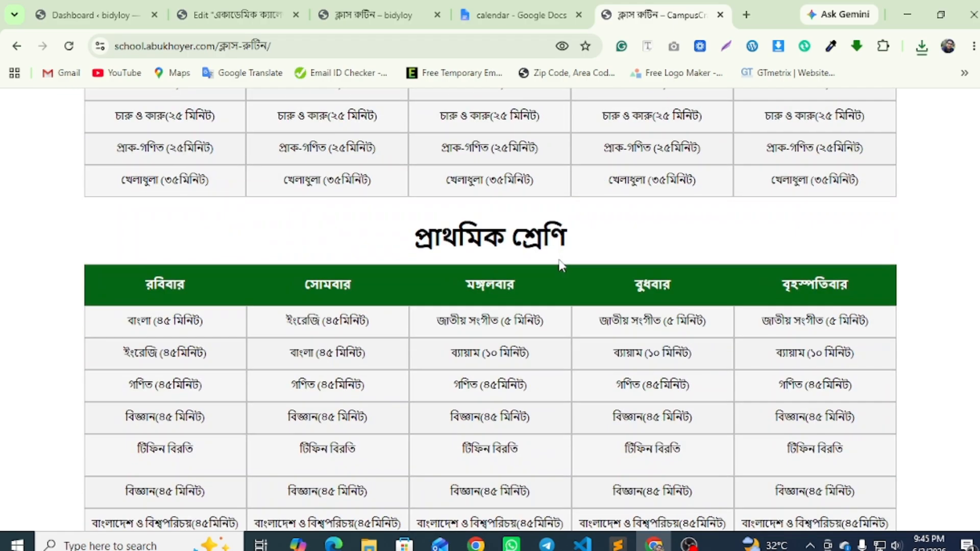
scroll(540, 235, "down", 3)
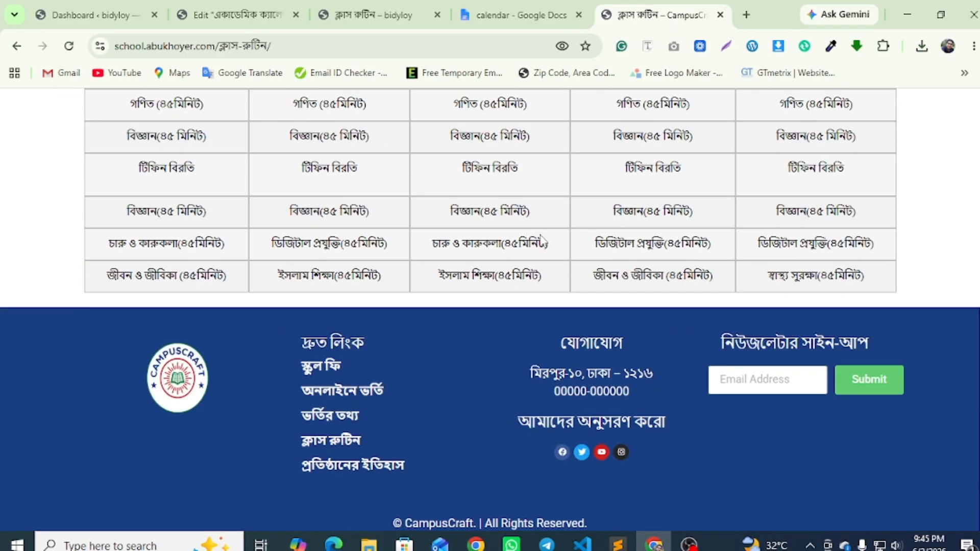
scroll(538, 236, "up", 17)
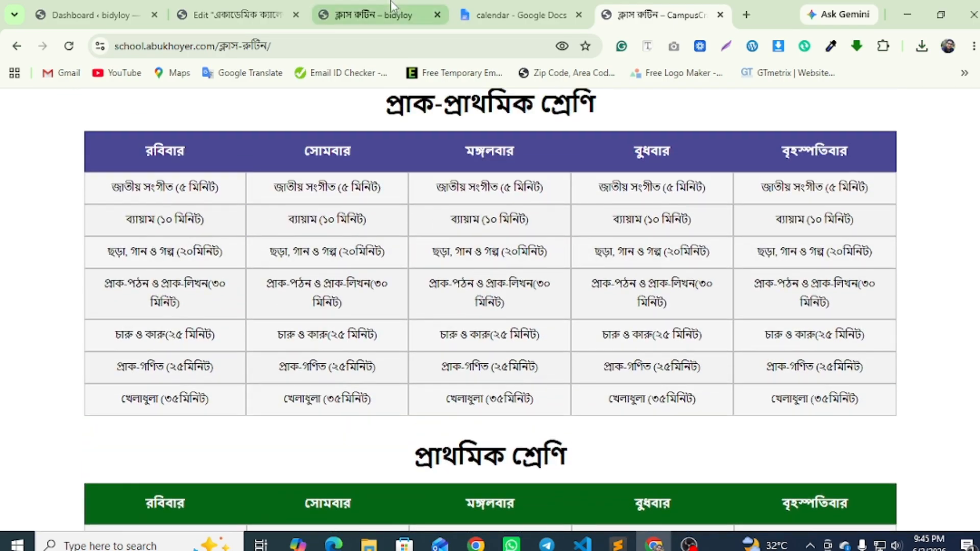
Open the bidyloy ক্লাস রুটিন page for editing with Elementor and close the calendar page's editor tab.
left_click(393, 6)
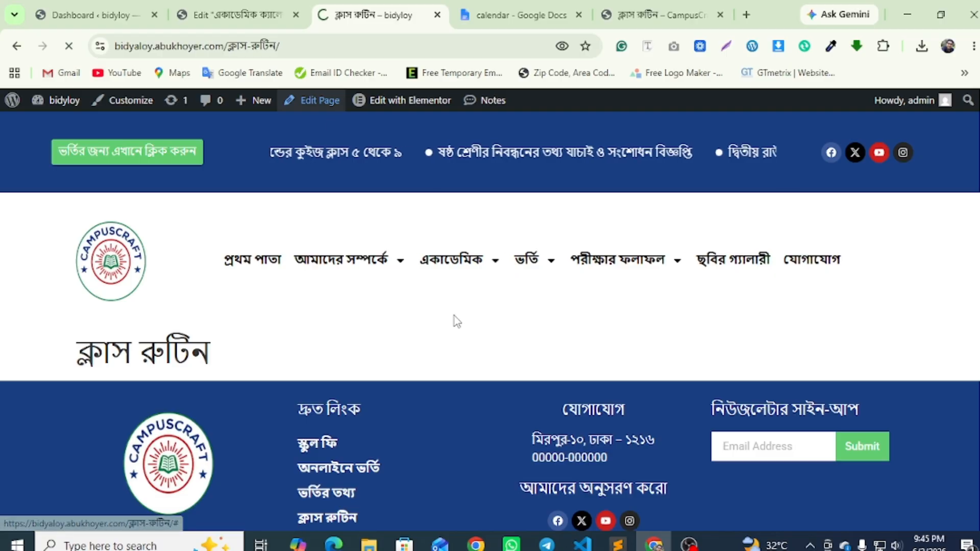
left_click(280, 17)
left_click(296, 16)
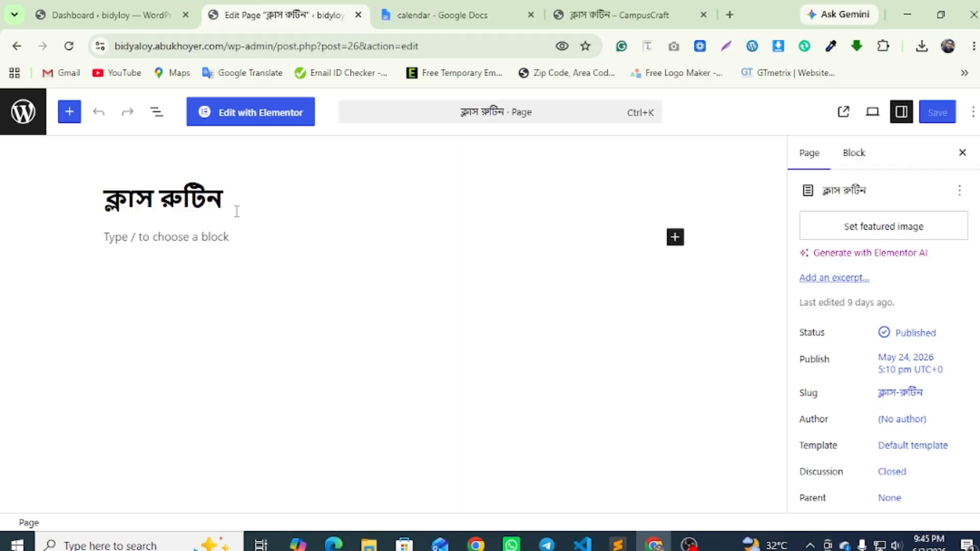
left_click(255, 127)
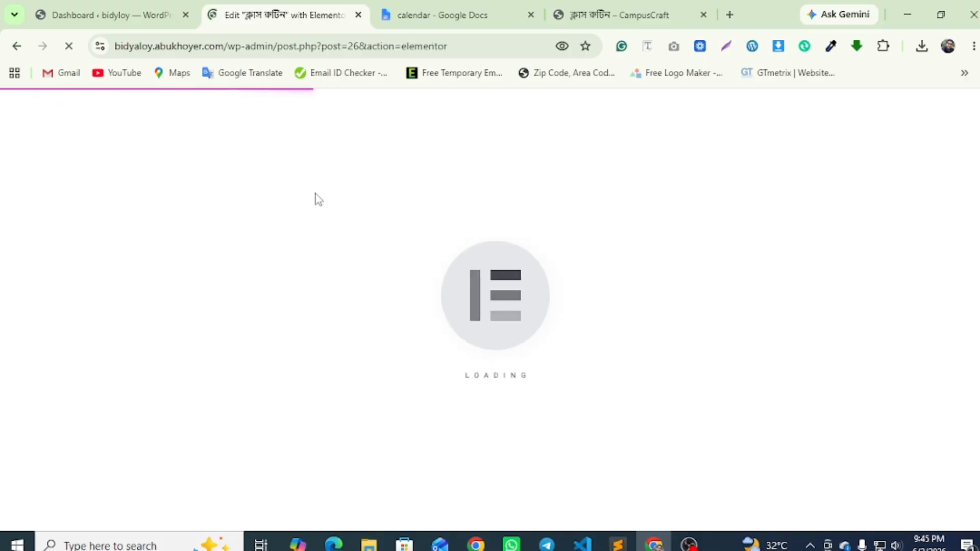
Go to the bidyloy dashboard's page for adding plugins and search for "essential".
left_click(642, 7)
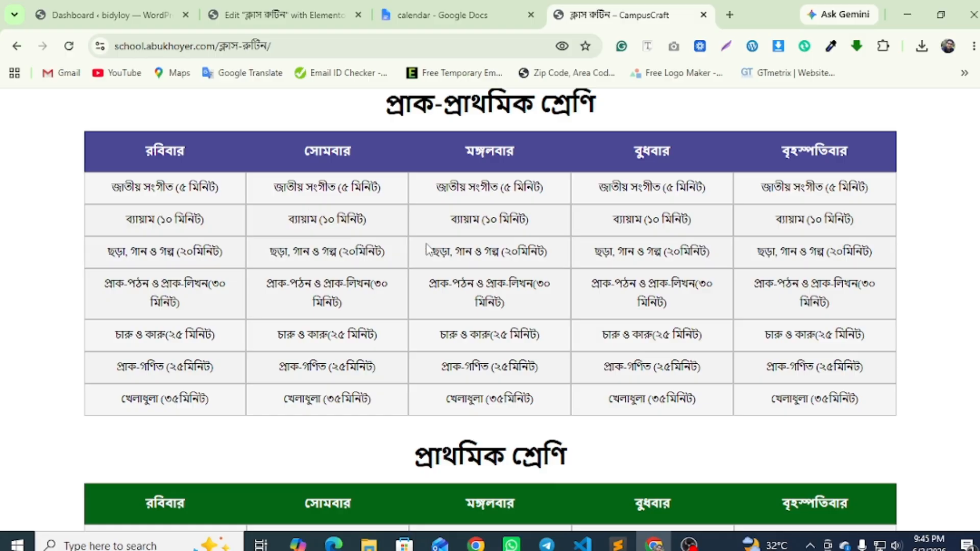
scroll(442, 240, "up", 2)
left_click(126, 14)
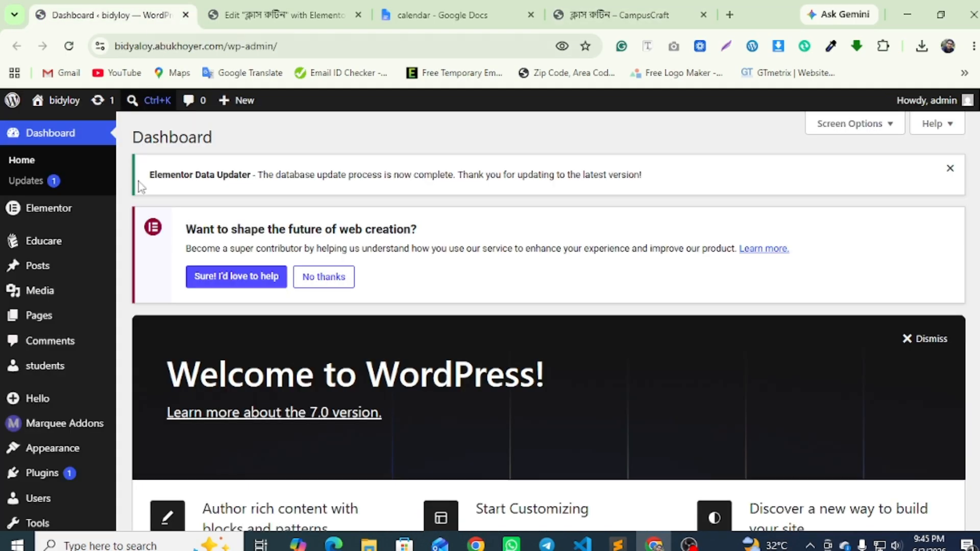
scroll(41, 364, "down", 3)
scroll(41, 364, "down", 1)
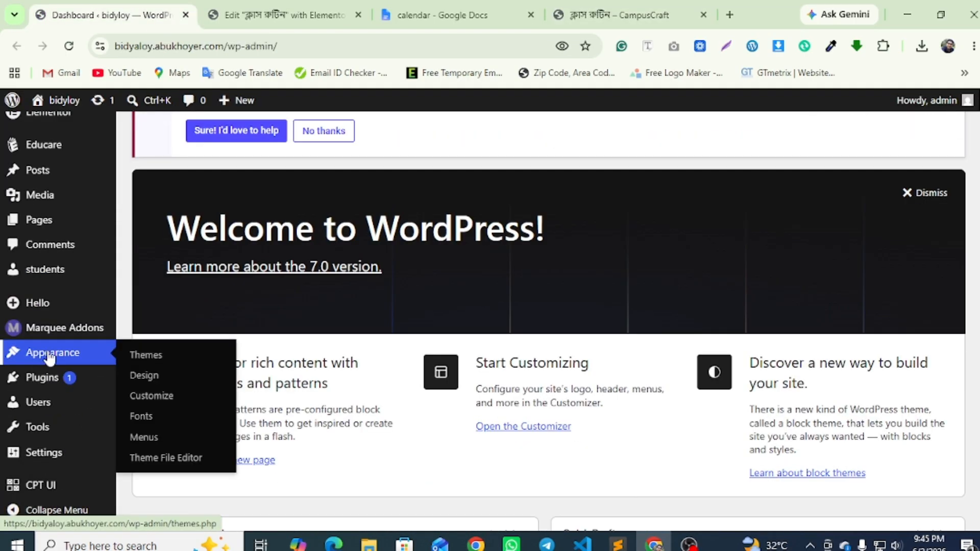
left_click(96, 383)
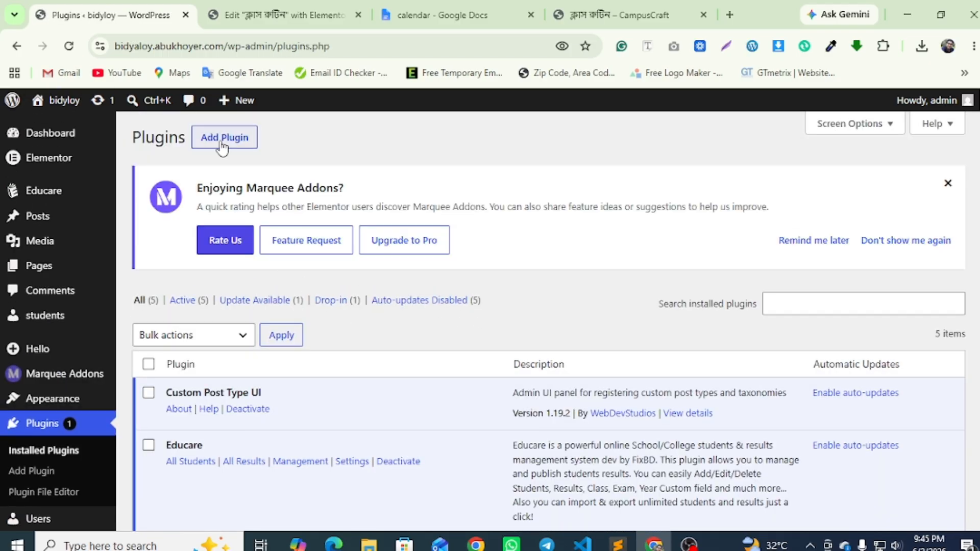
left_click(222, 147)
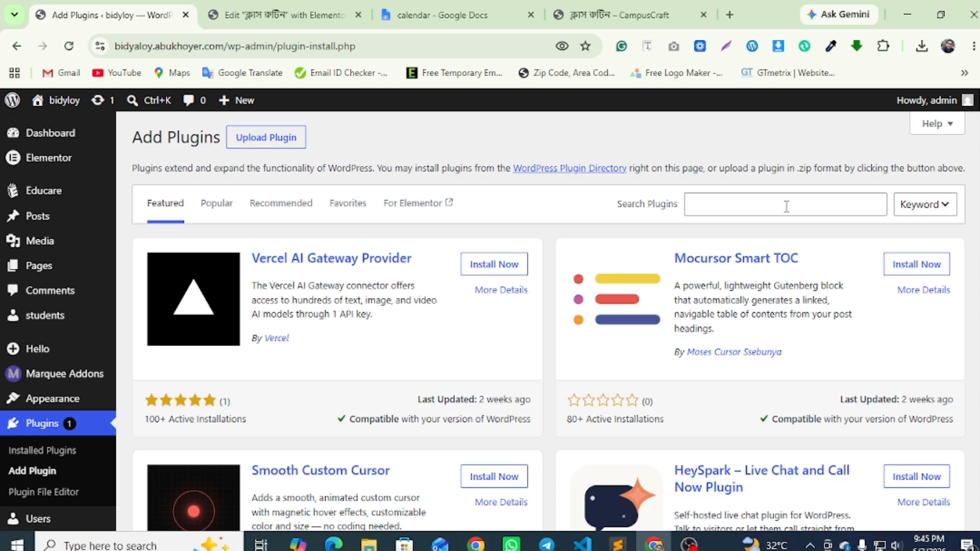
left_click(779, 205)
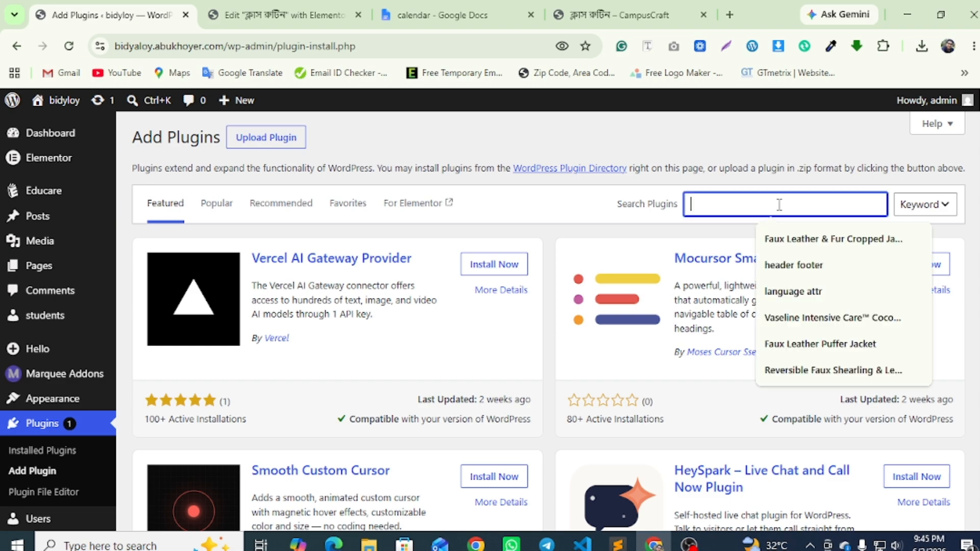
type("ess")
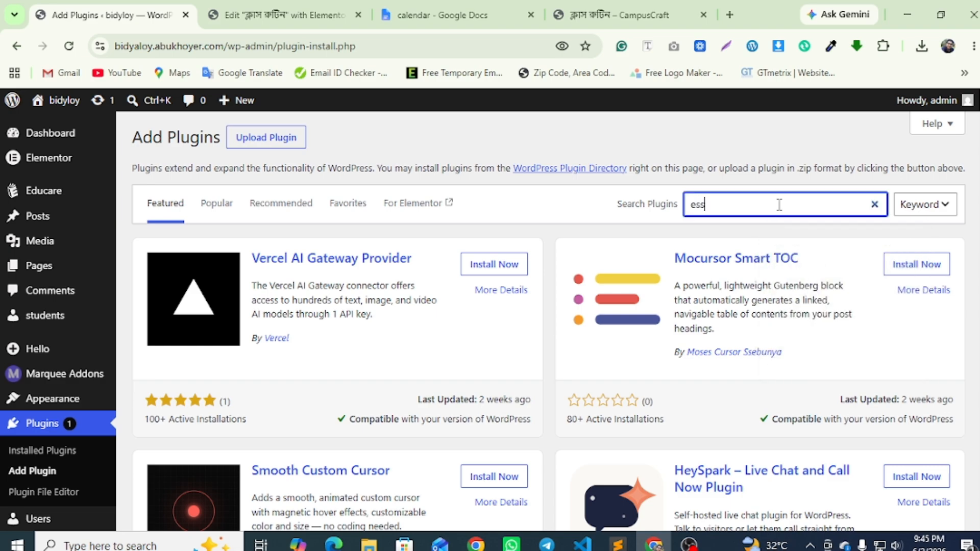
type("ential")
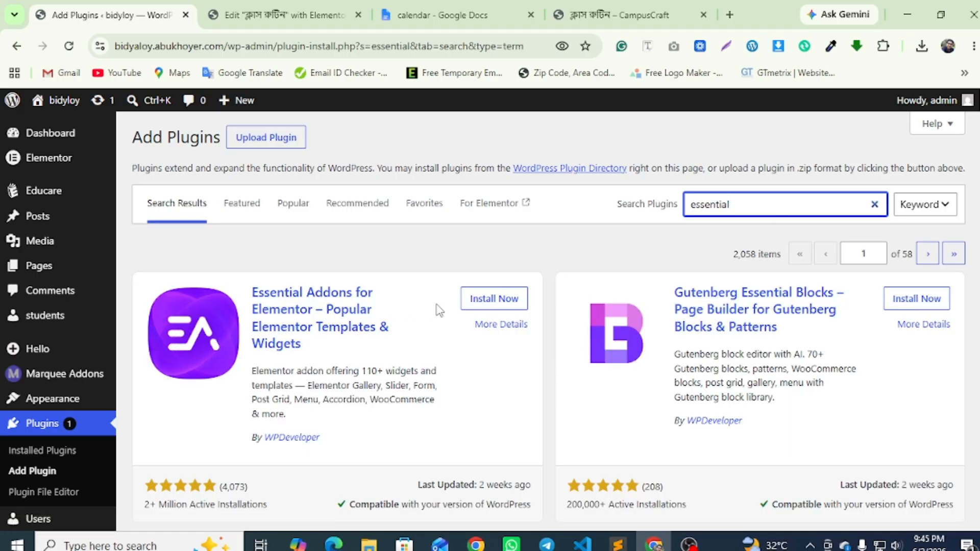
Install and activate the Essential Addons for Elementor plugin.
left_click(479, 301)
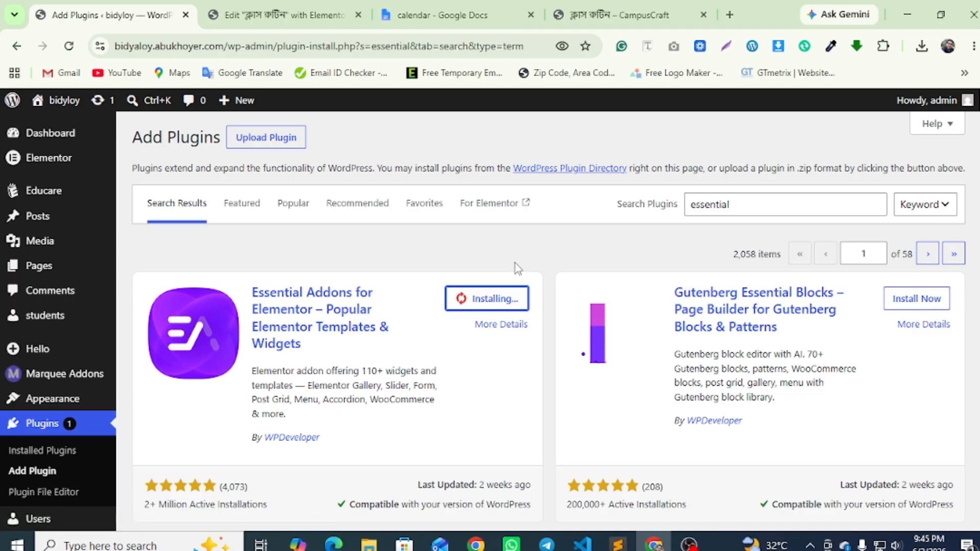
left_click(501, 299)
left_click(560, 139)
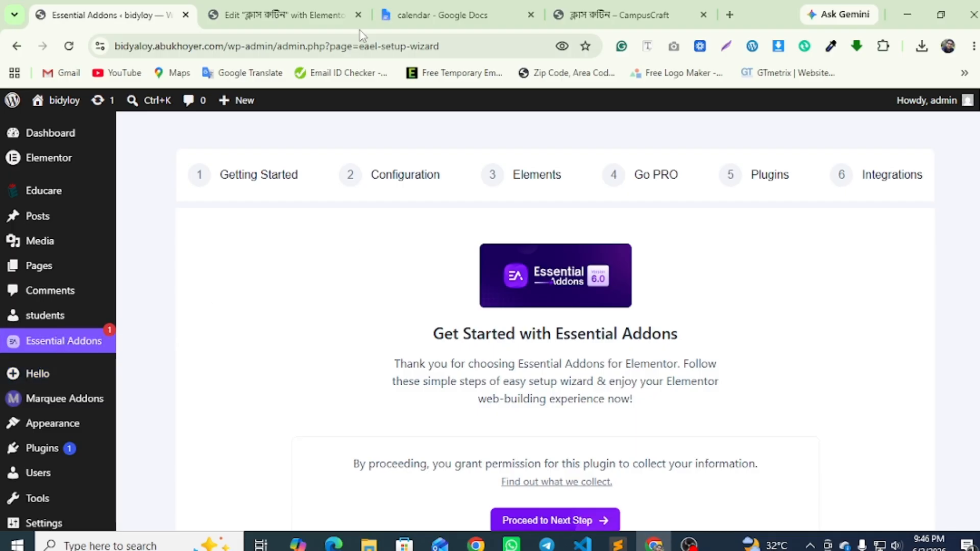
Reload the ক্লাস রুটিন page's Elementor editor and set the page layout to Elementor Full Width.
left_click(326, 16)
left_click(69, 47)
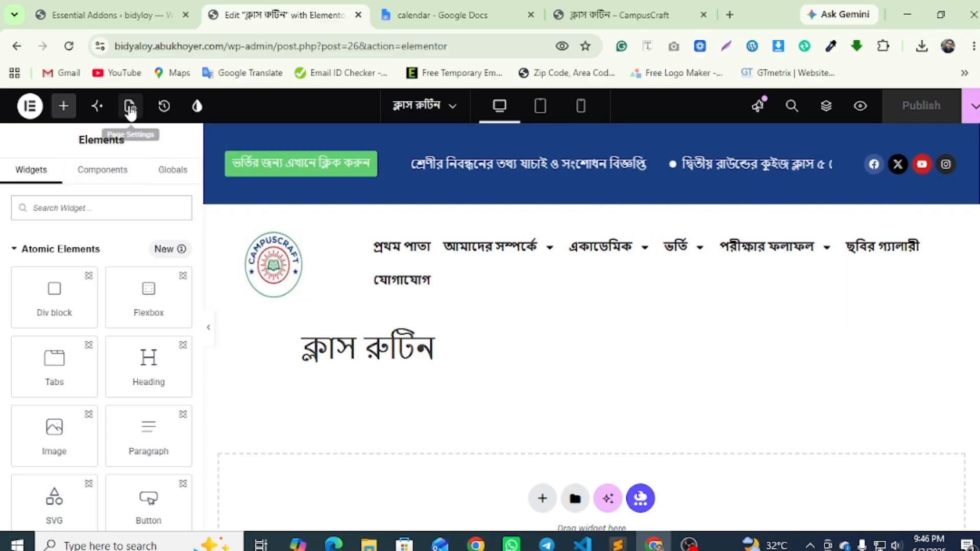
left_click(130, 107)
scroll(92, 327, "down", 3)
left_click(134, 308)
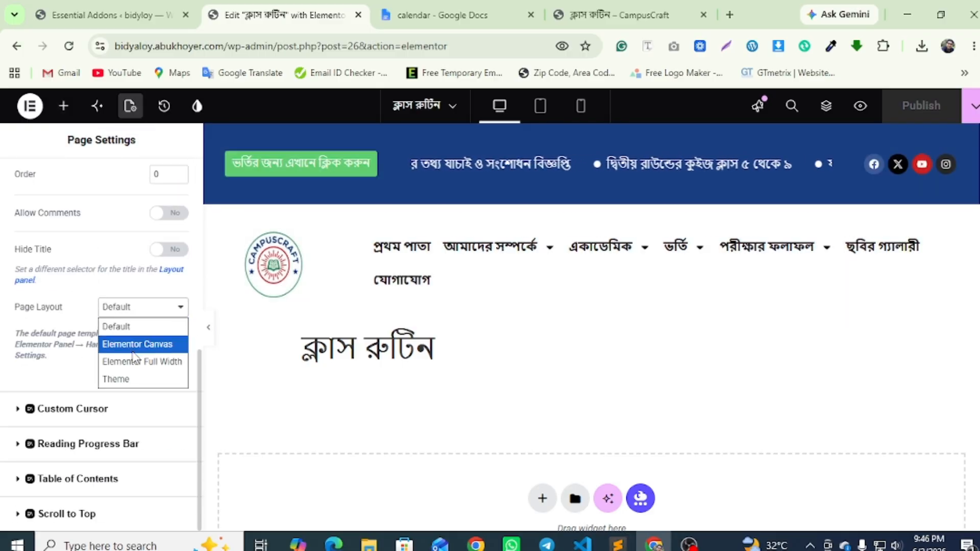
left_click(135, 360)
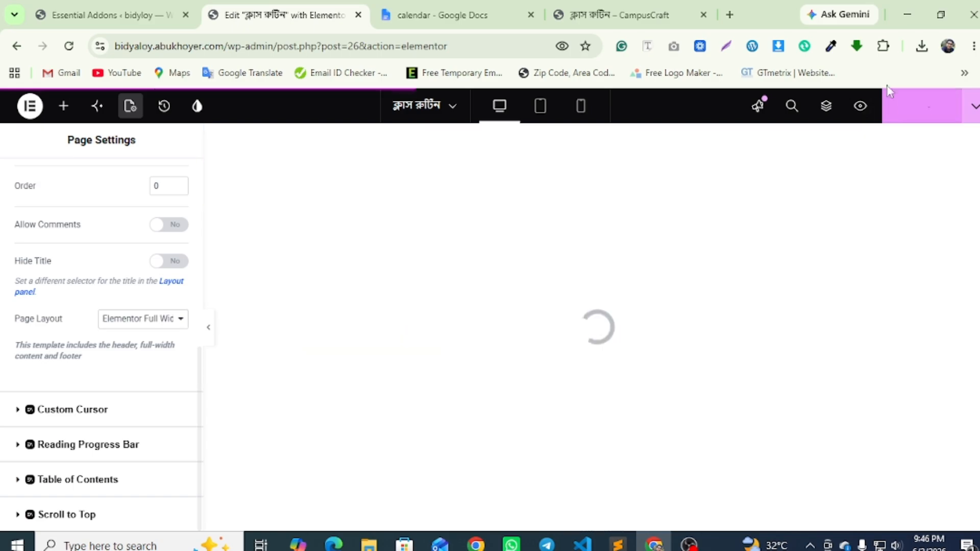
Copy the ক্লাস রুটিন heading text from the reference CampusCraft page and return to the Elementor editor.
left_click(620, 15)
scroll(453, 357, "up", 10)
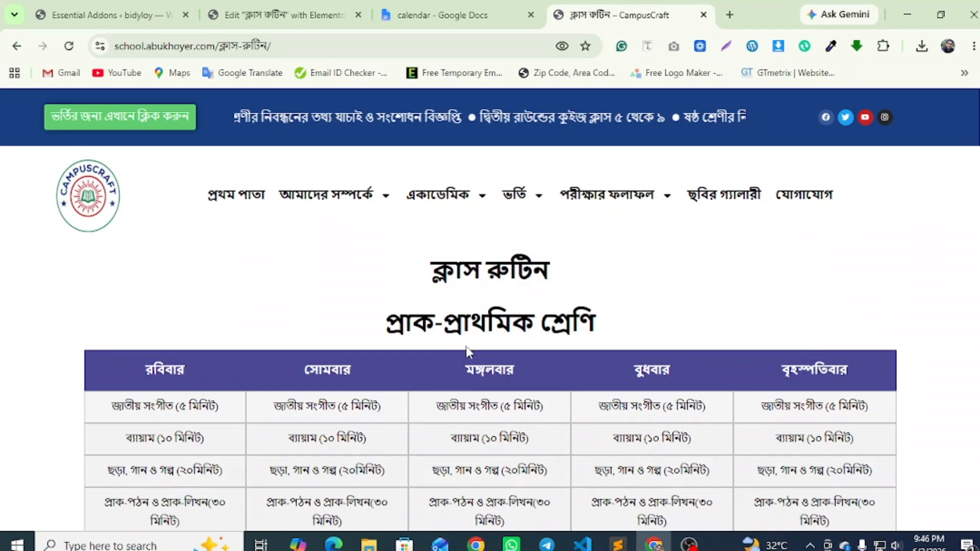
triple_click(464, 282)
right_click(540, 275)
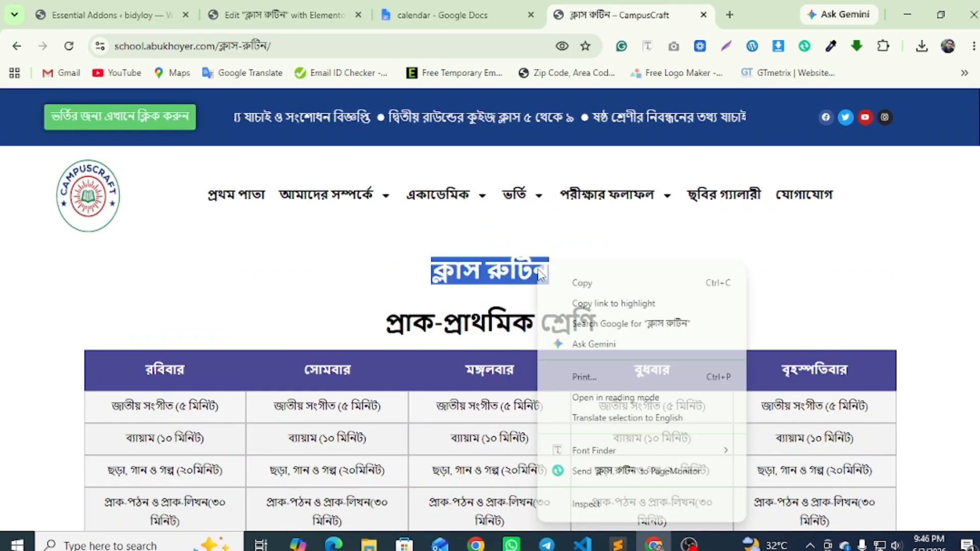
left_click(581, 283)
key("ctrl+2")
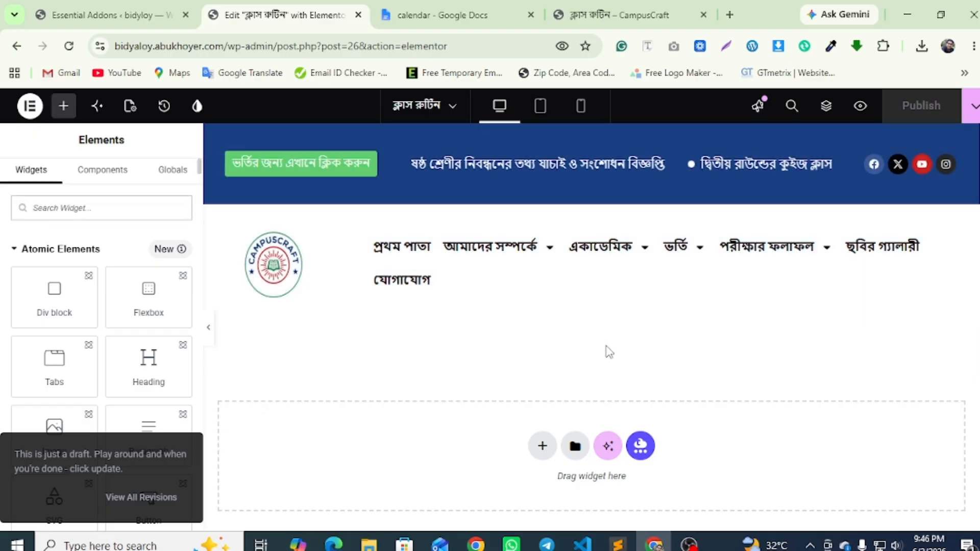
Add a single-column flexbox section below the page header and place a container inside it.
left_click(541, 445)
left_click(544, 493)
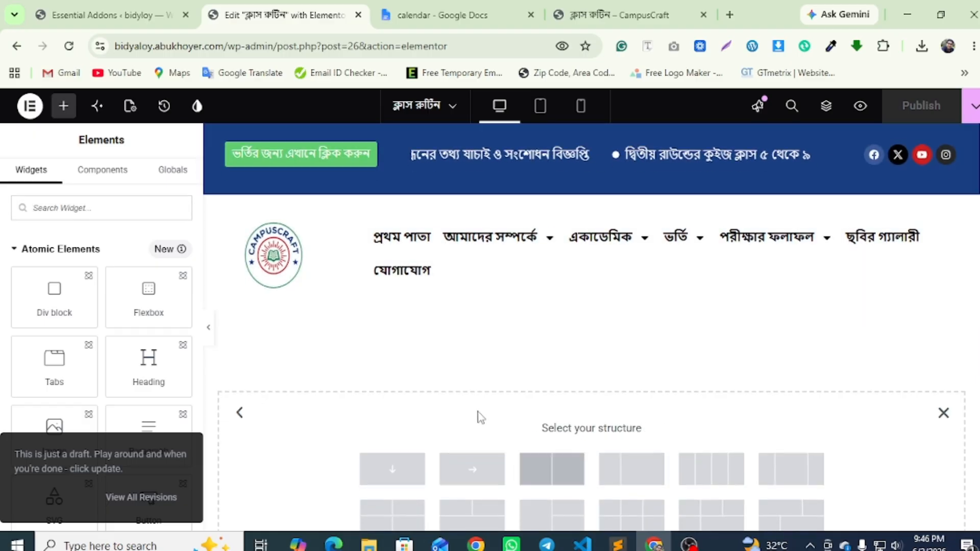
scroll(480, 417, "down", 3)
left_click(383, 346)
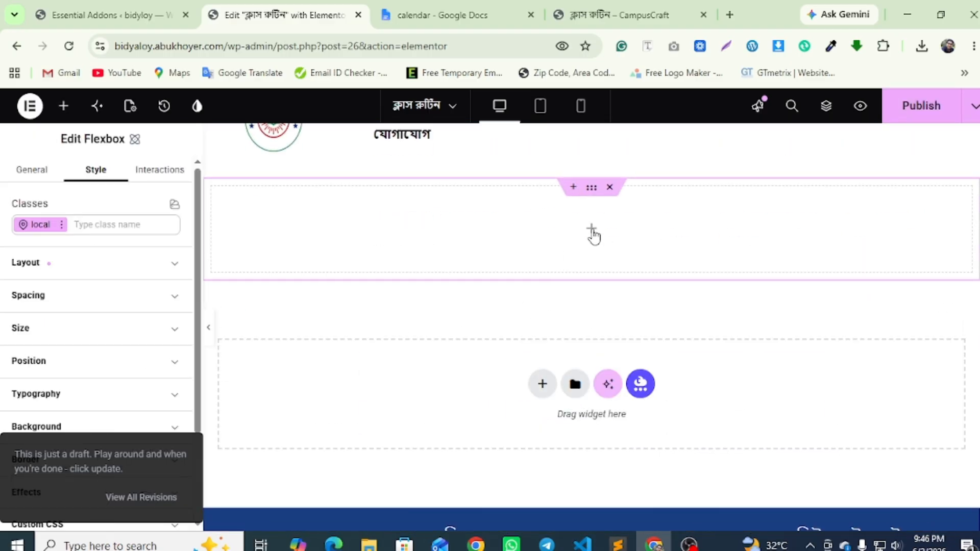
left_click(591, 230)
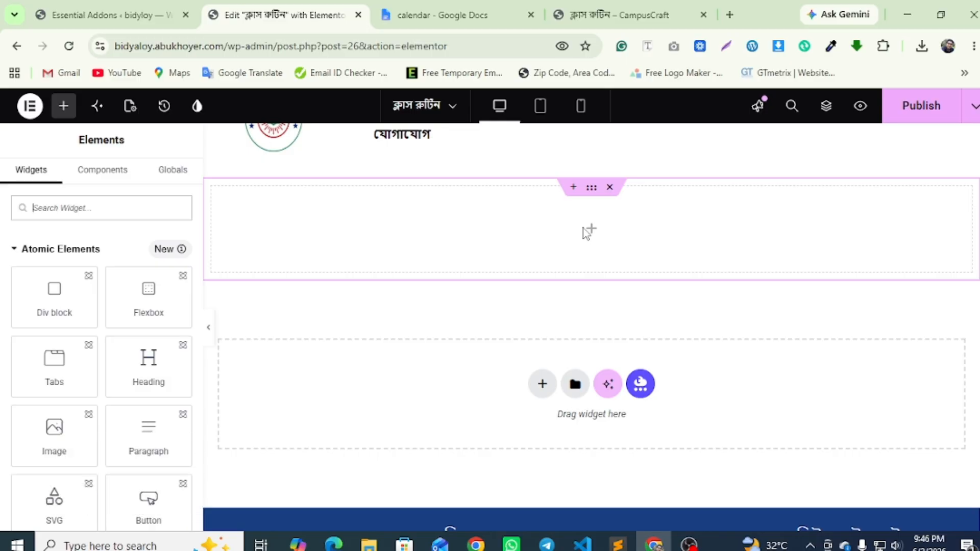
type("d")
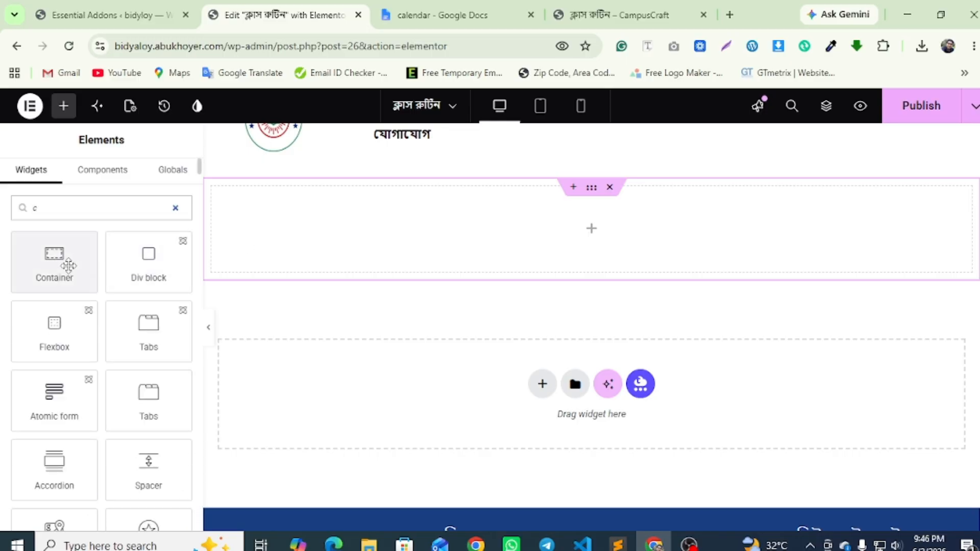
left_click_drag(67, 264, 547, 252)
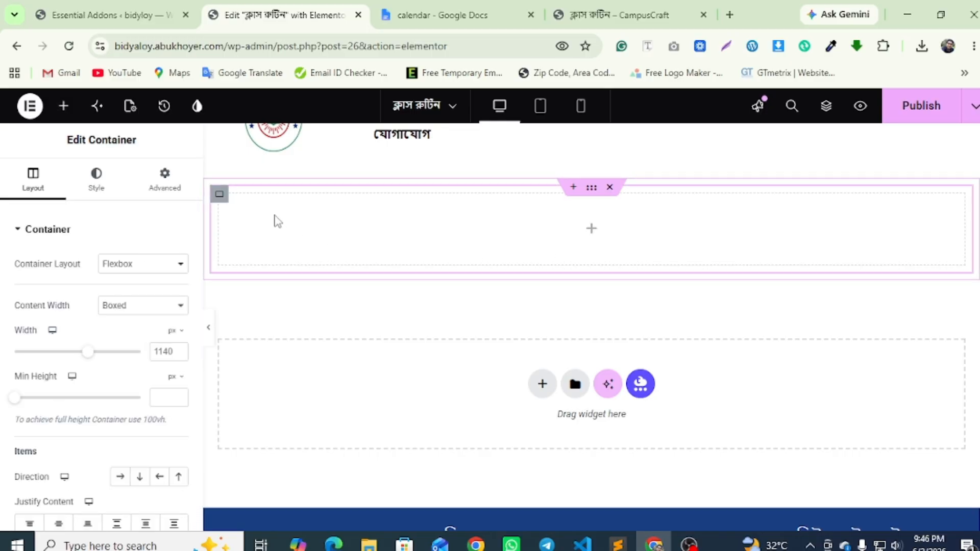
Add a Heading widget to the new container and replace its title with the copied text ক্লাস রুটিন.
left_click(276, 306)
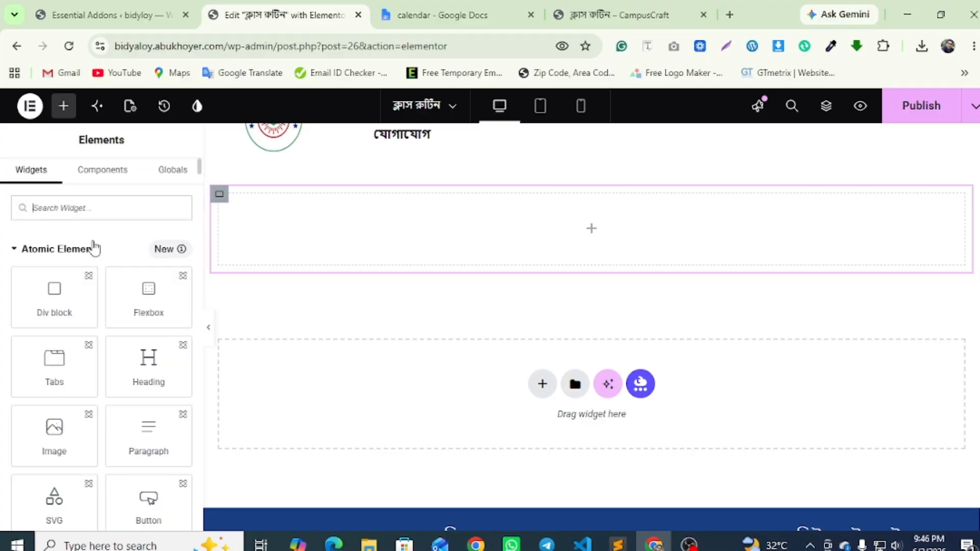
type("h")
left_click_drag(34, 273, 529, 234)
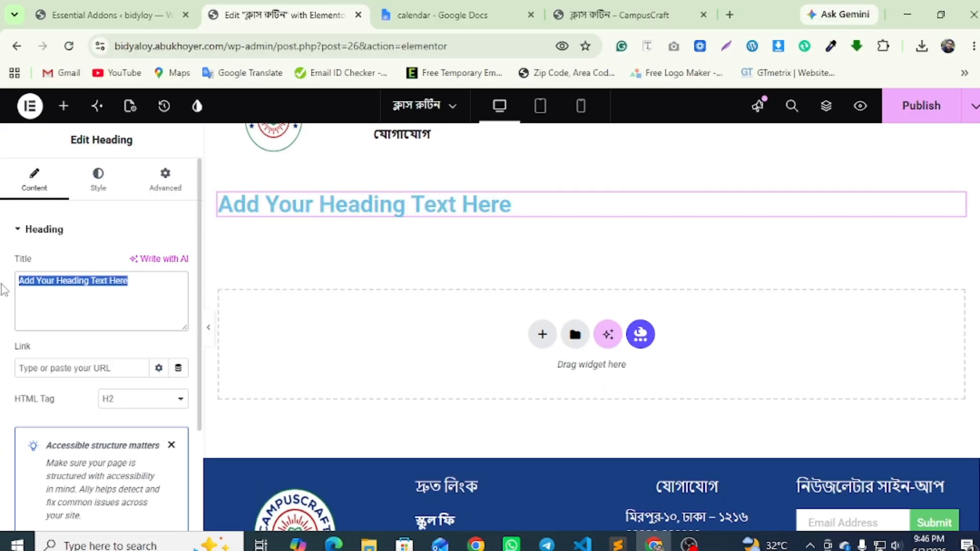
right_click(63, 281)
left_click(28, 286)
right_click(16, 286)
left_click(88, 186)
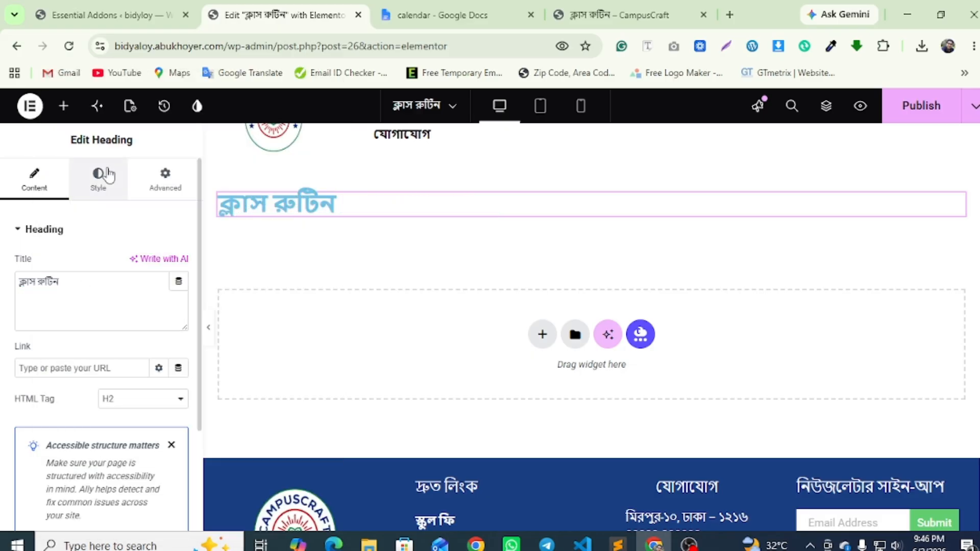
Center the ক্লাস রুটিন heading, set its text color to black, and publish the page.
left_click(108, 173)
left_click(139, 264)
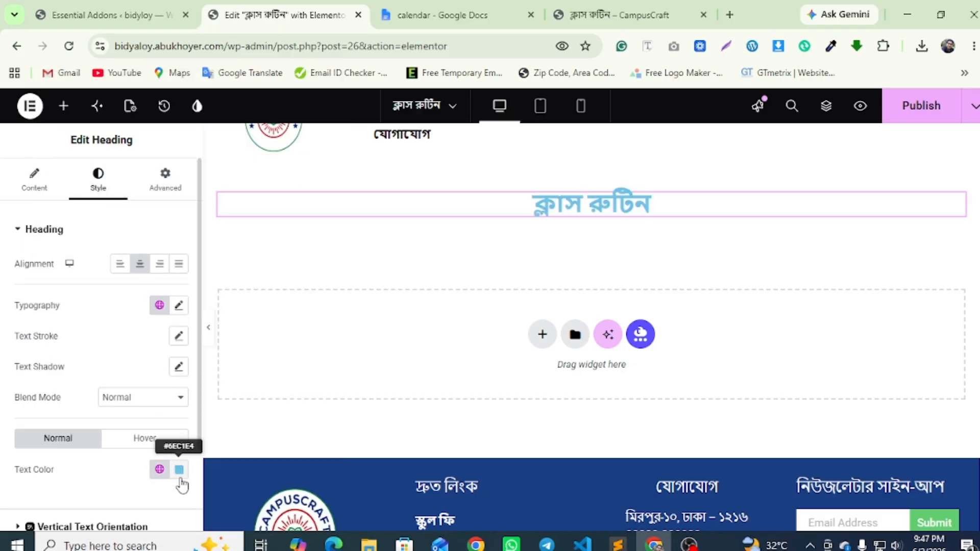
left_click(180, 470)
left_click_drag(146, 363, 2, 430)
left_click(2, 430)
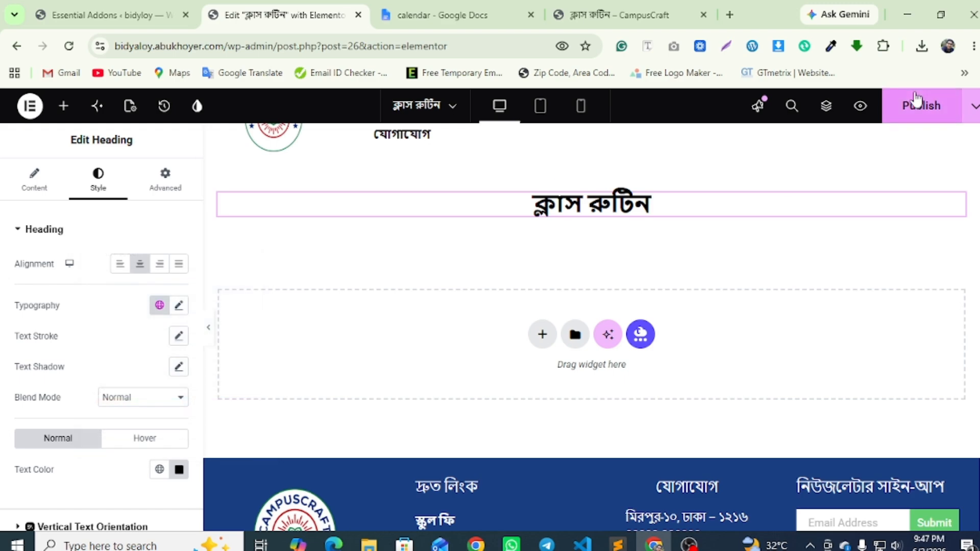
left_click(915, 97)
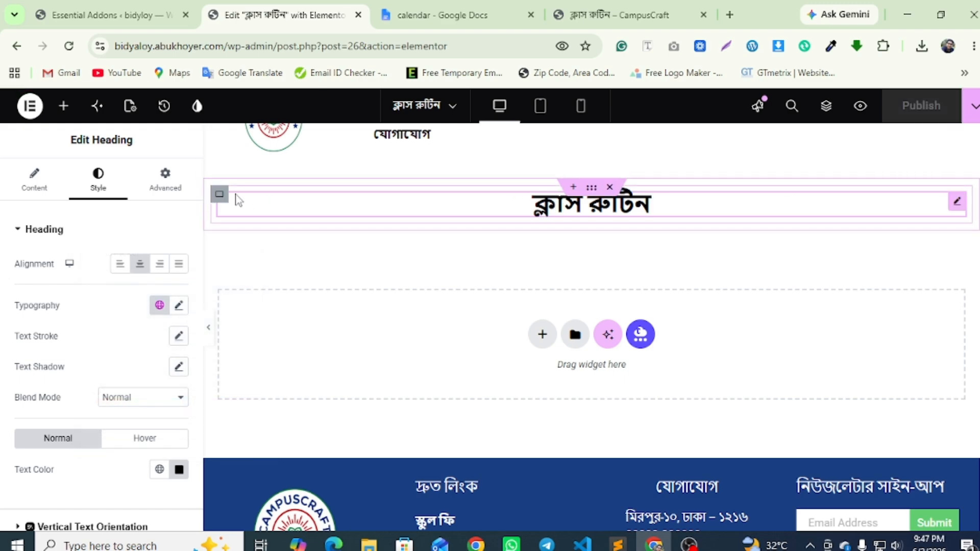
Copy the প্রাক-প্রাথমিক শ্রেণি heading text from the reference page and return to the Elementor editor.
left_click(617, 15)
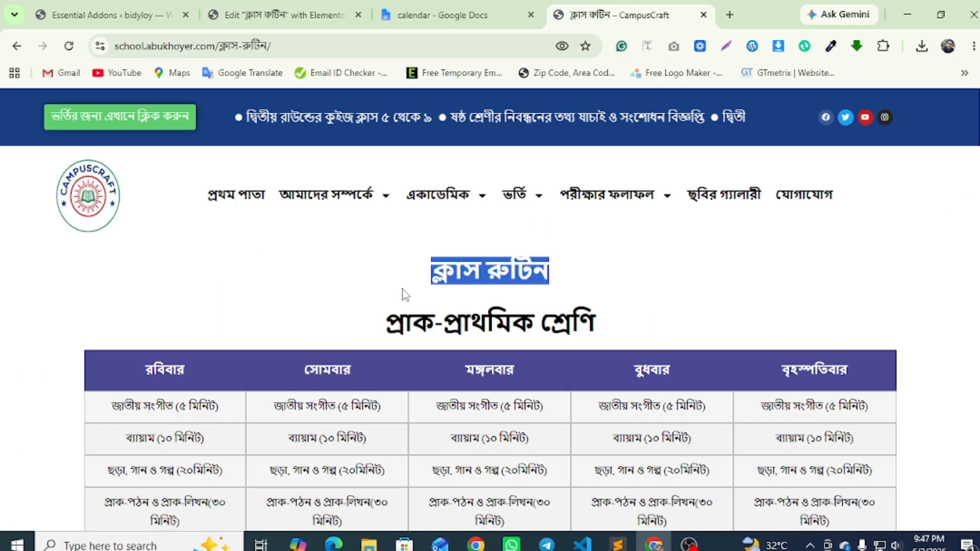
left_click_drag(386, 323, 595, 324)
right_click(553, 325)
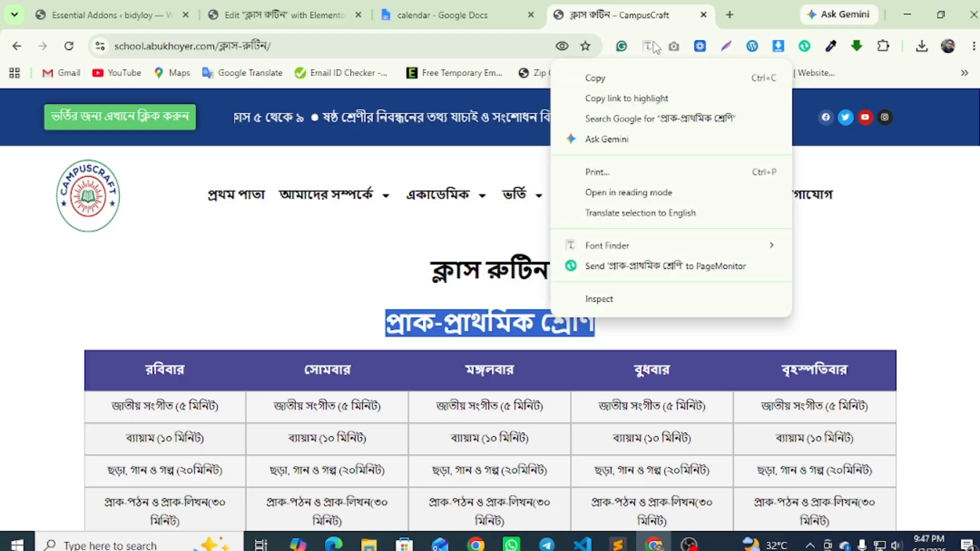
left_click(592, 77)
left_click(283, 15)
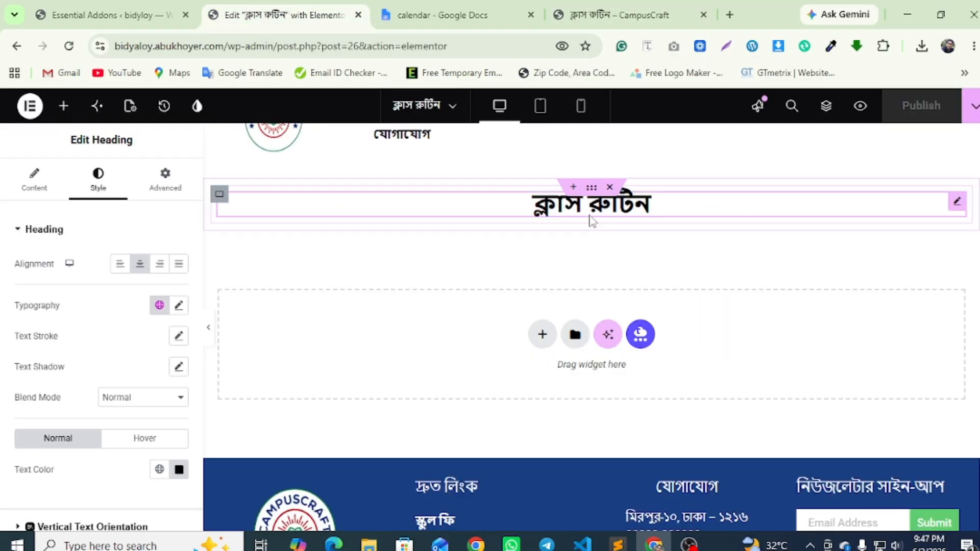
Duplicate the ক্লাস রুটিন heading, change the copy's title to প্রাক-প্রাথমিক শ্রেণি, and publish the page.
right_click(550, 220)
left_click(569, 261)
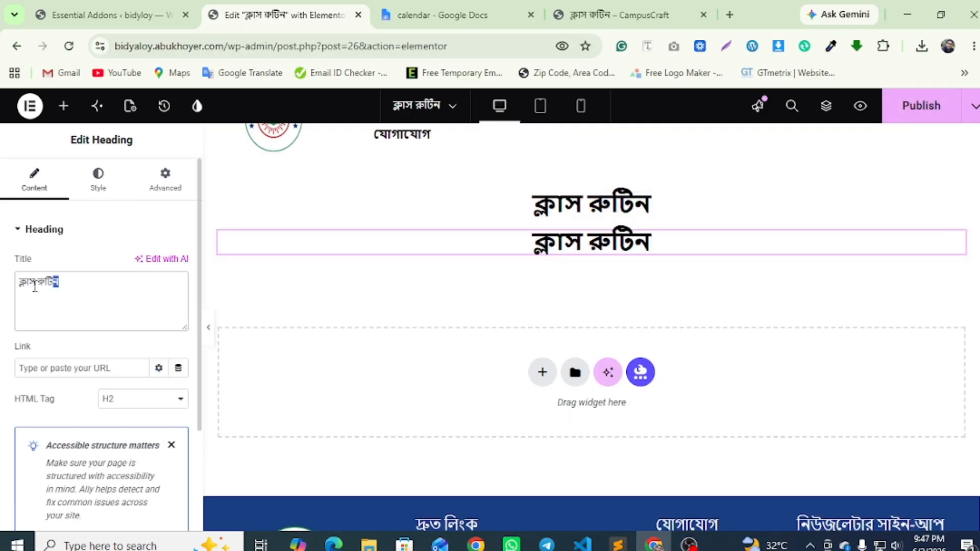
right_click(43, 289)
left_click(100, 206)
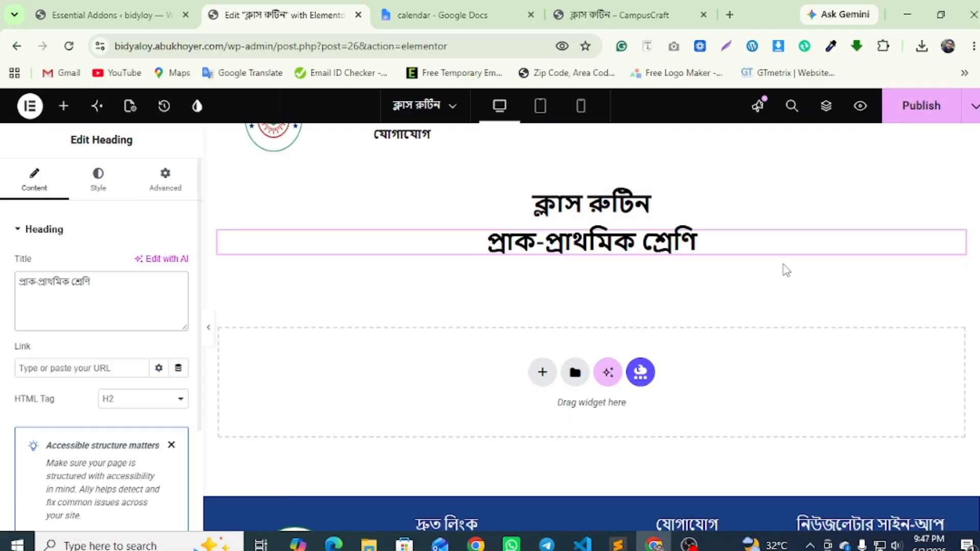
left_click(921, 107)
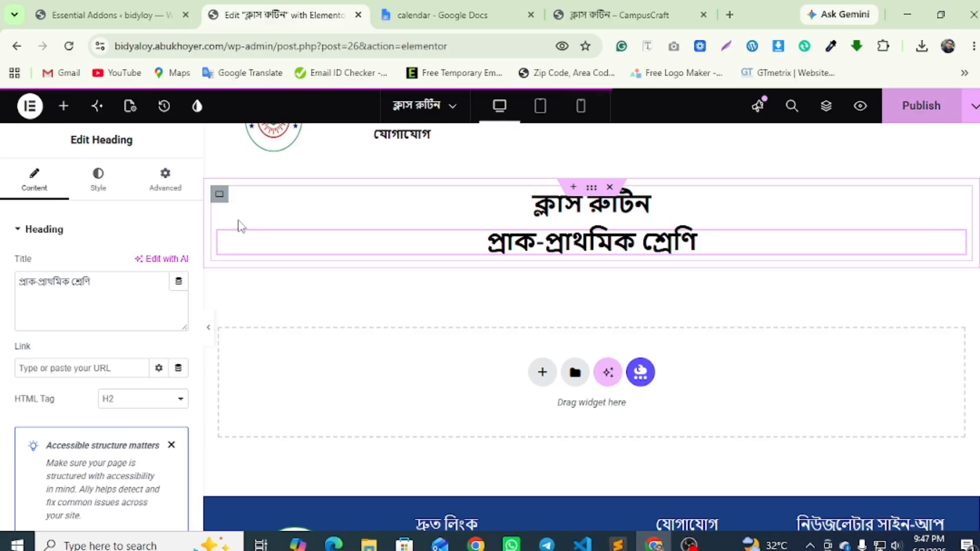
Duplicate the container holding both headings and delete the ক্লাস রুটিন heading from the copy.
left_click(66, 116)
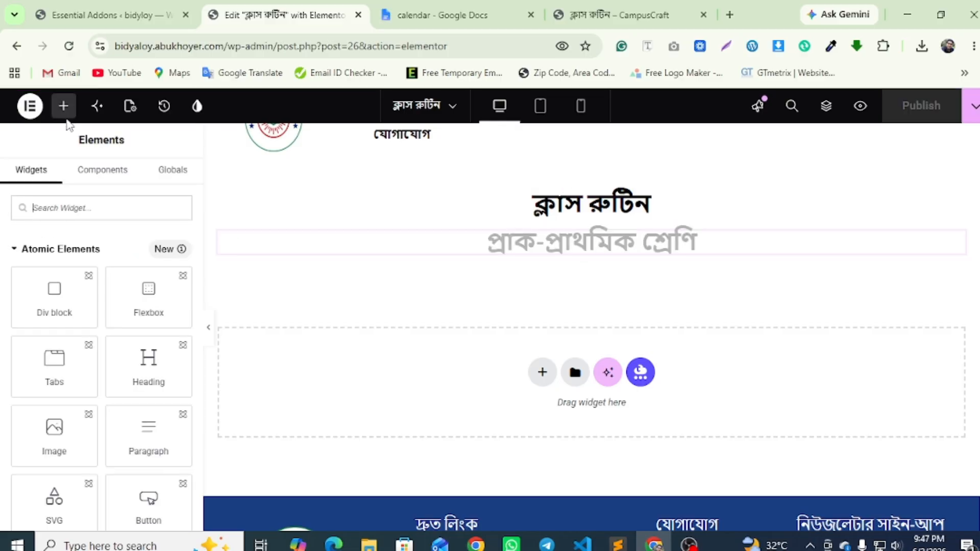
right_click(219, 198)
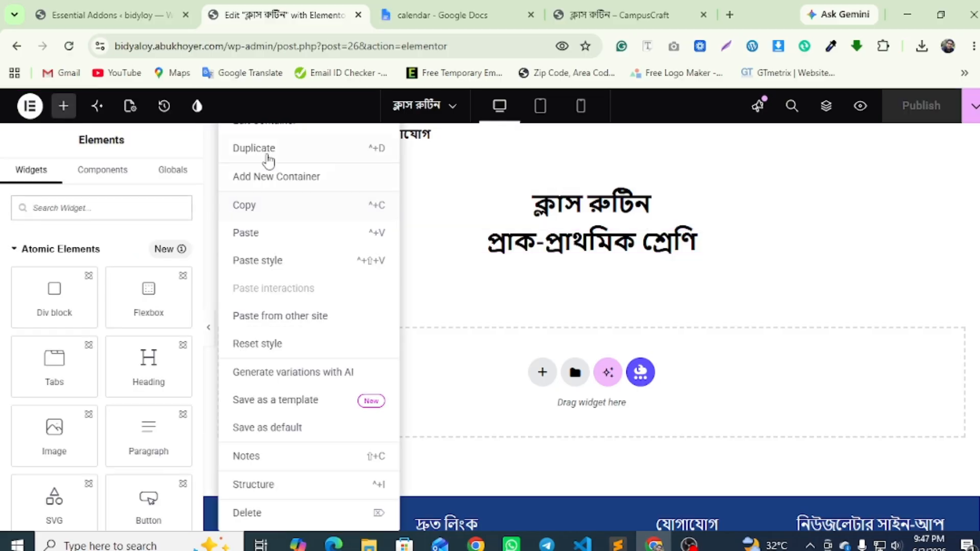
left_click(267, 156)
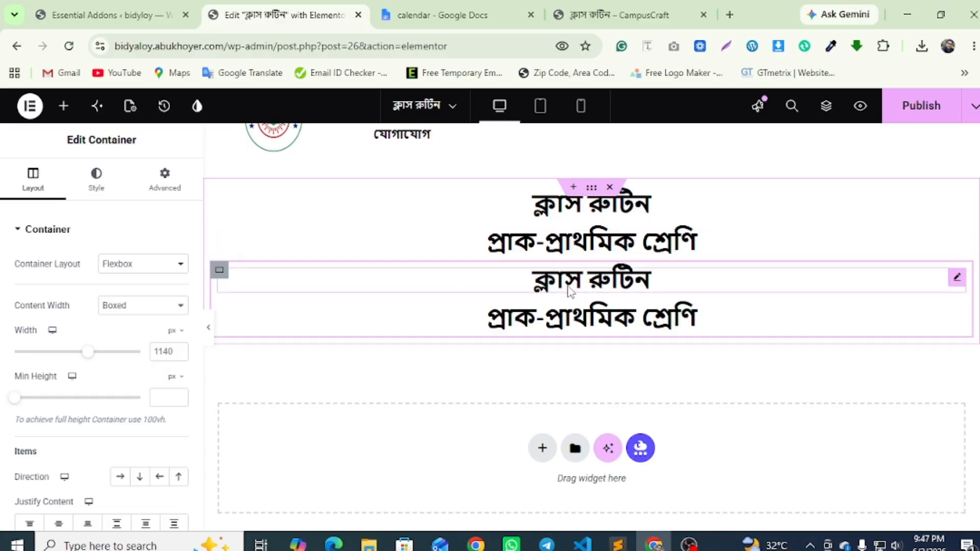
right_click(614, 291)
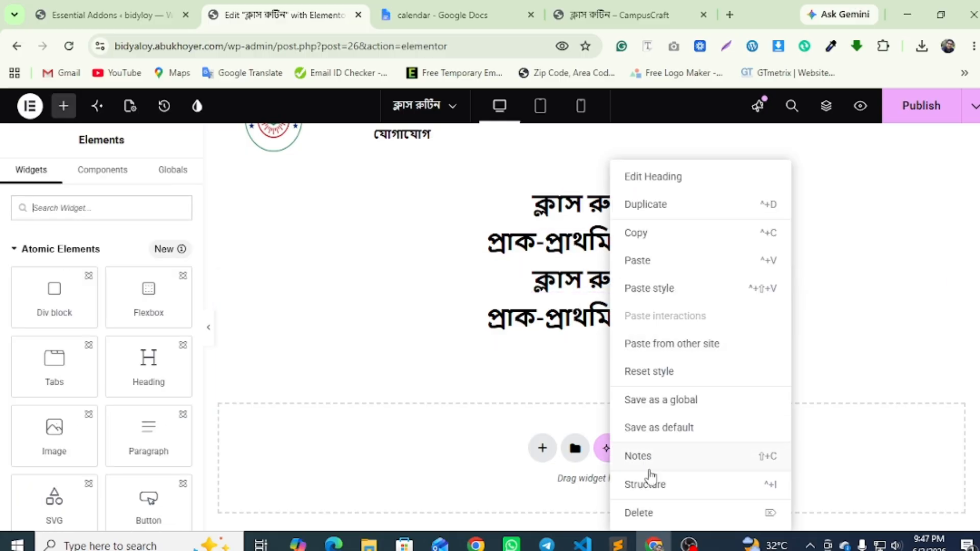
left_click(647, 510)
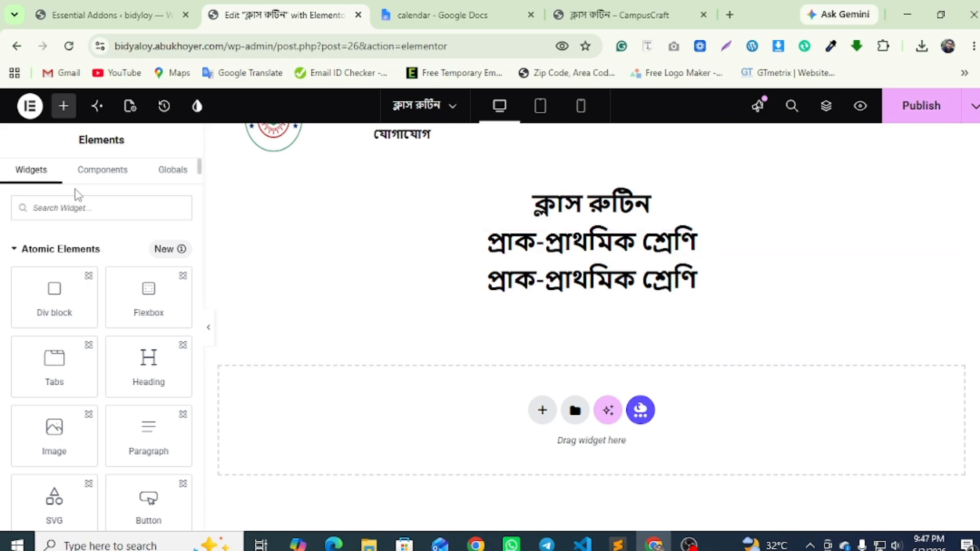
Search the widgets for table and add a Data Table directly below the first প্রাক-প্রাথমিক শ্রেণি heading.
type("ta")
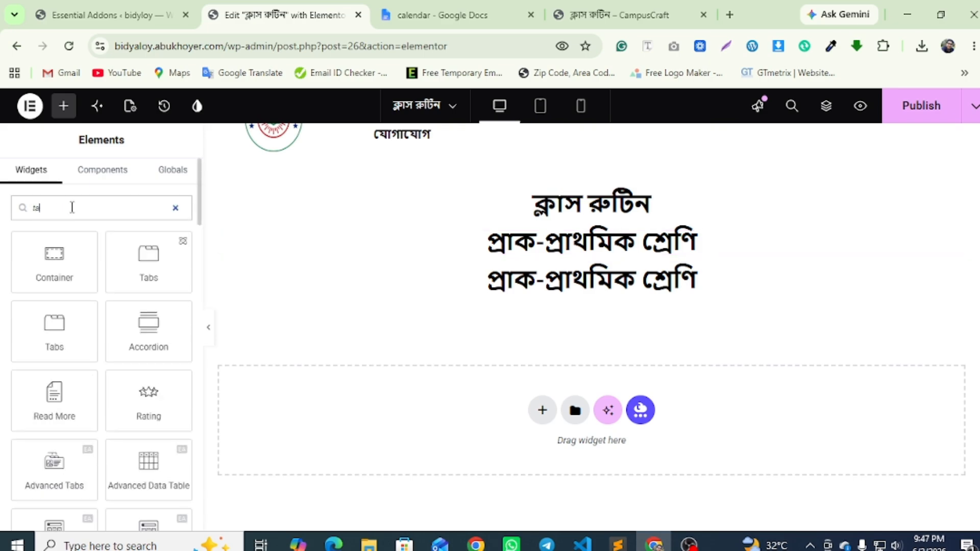
type("ble")
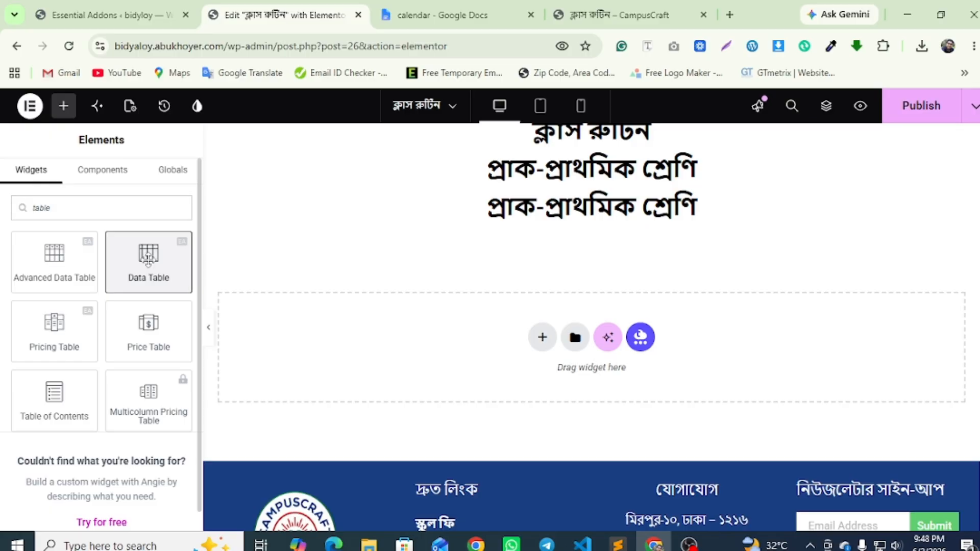
left_click_drag(148, 262, 584, 178)
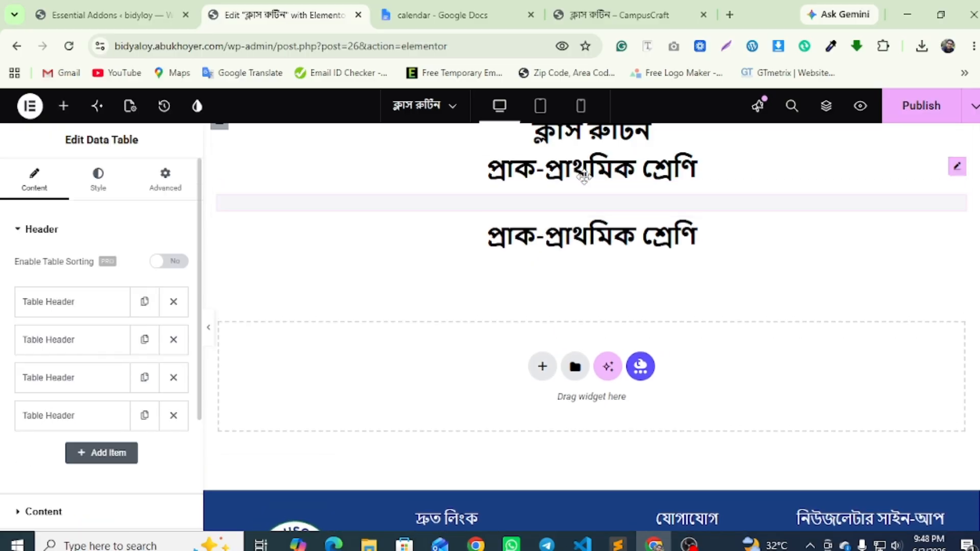
Copy রবিবার from the reference routine table and set it as the first column's header name.
left_click(619, 15)
scroll(403, 276, "down", 1)
left_click_drag(145, 297, 195, 297)
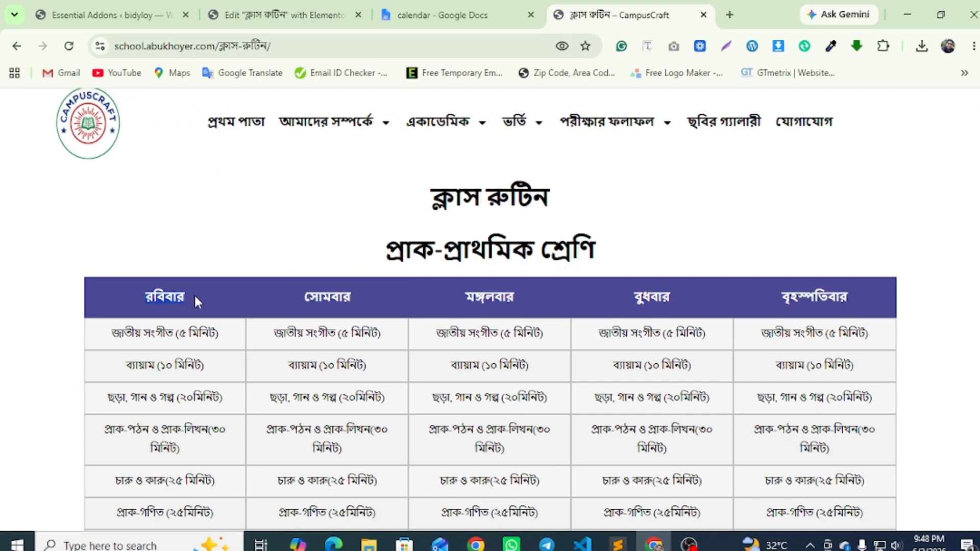
left_click(235, 16)
left_click(76, 307)
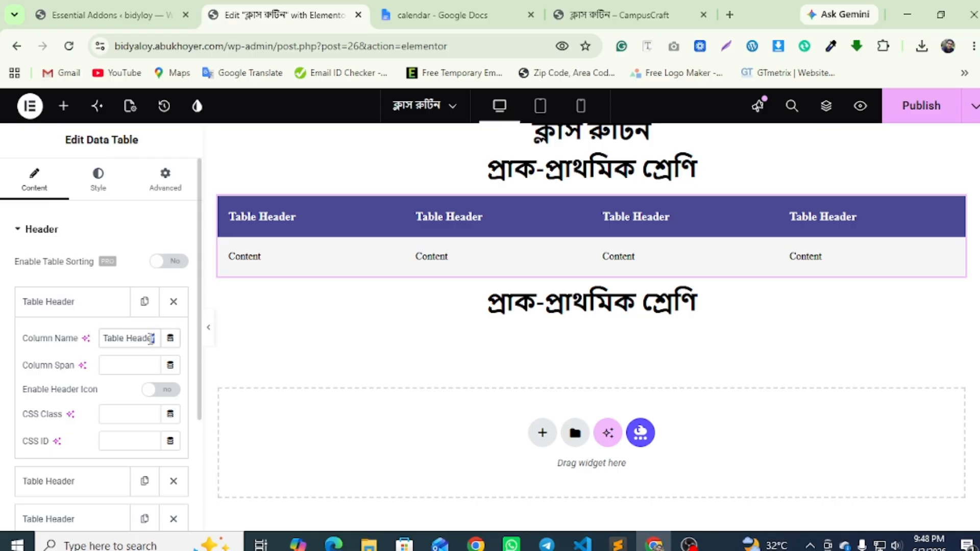
right_click(112, 339)
left_click(151, 184)
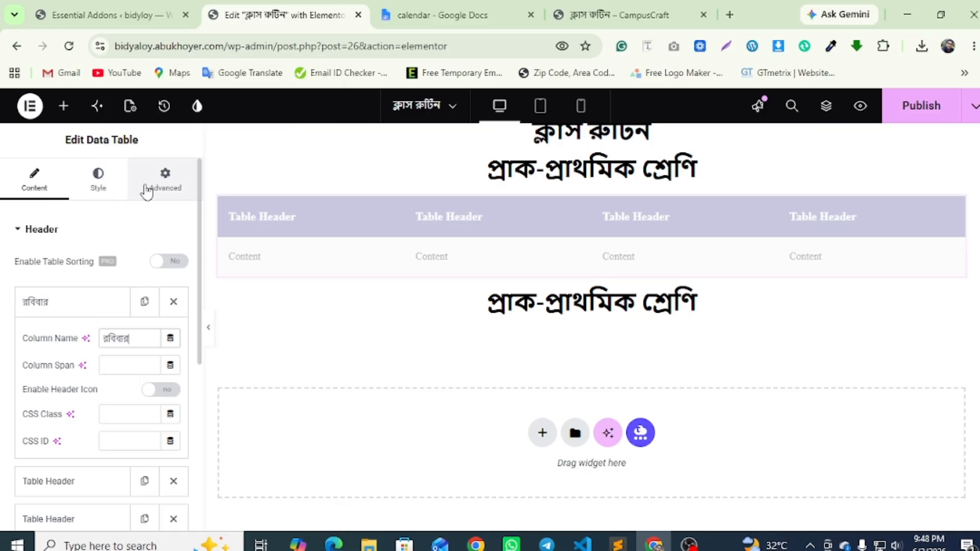
Copy সোমবার from the reference routine table and set it as the second column's header name.
left_click(619, 15)
right_click(359, 300)
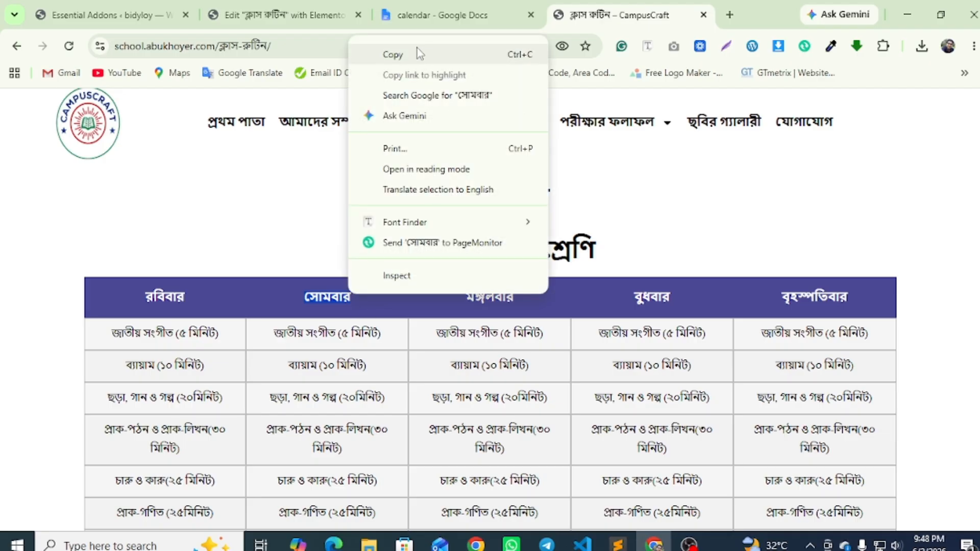
left_click(389, 53)
left_click(283, 16)
left_click(117, 305)
left_click(64, 349)
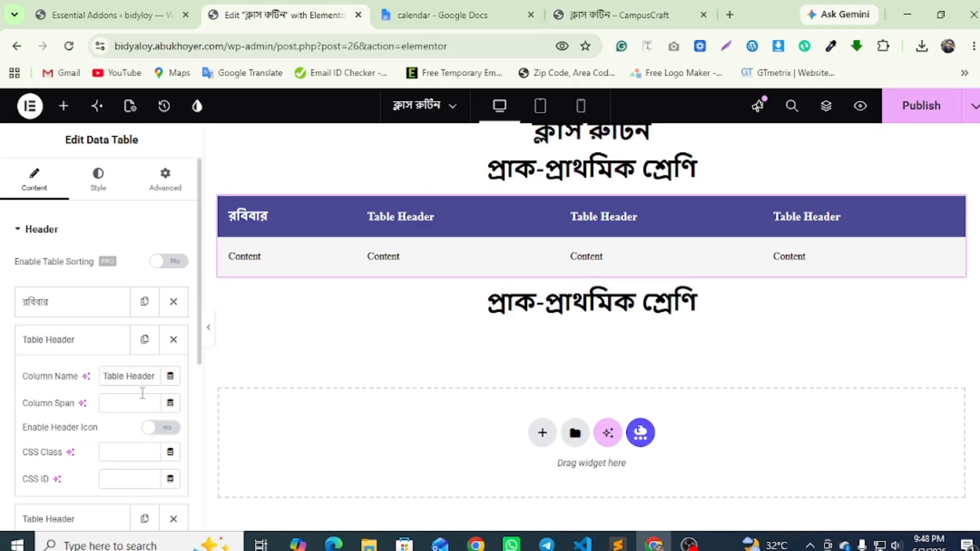
right_click(110, 378)
left_click(150, 184)
Copy মঙ্গলবার from the reference routine table and set it as the third column's header name.
left_click(618, 16)
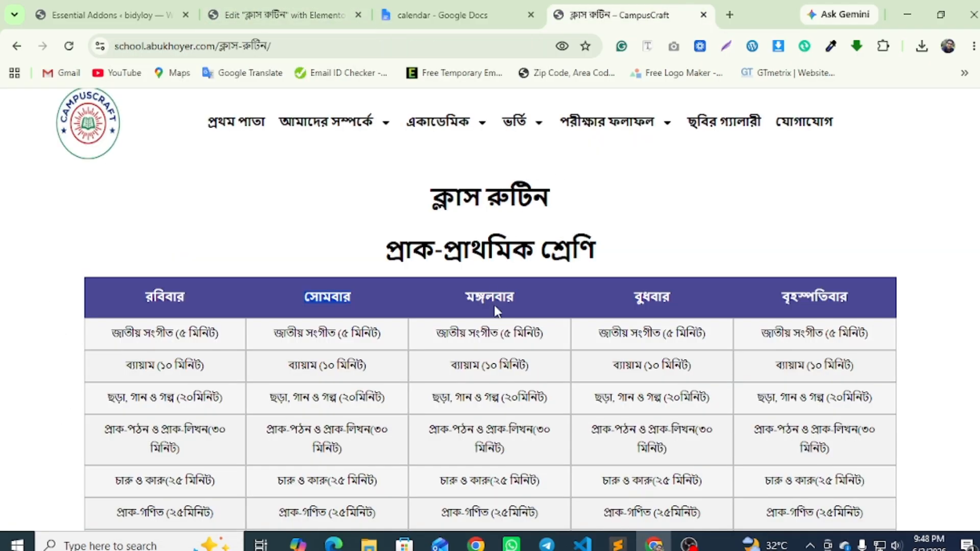
right_click(515, 298)
left_click(531, 55)
left_click(283, 16)
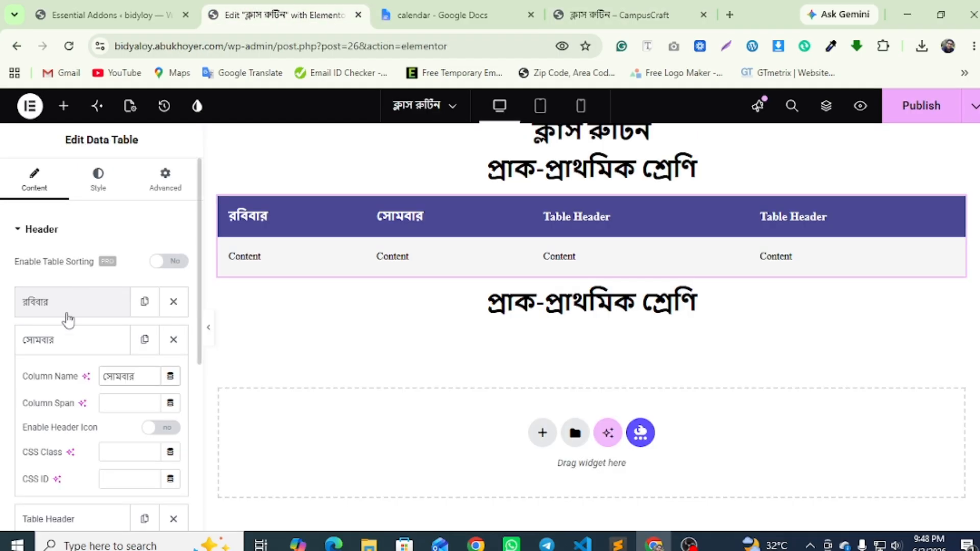
left_click(65, 341)
scroll(66, 329, "down", 2)
left_click(59, 308)
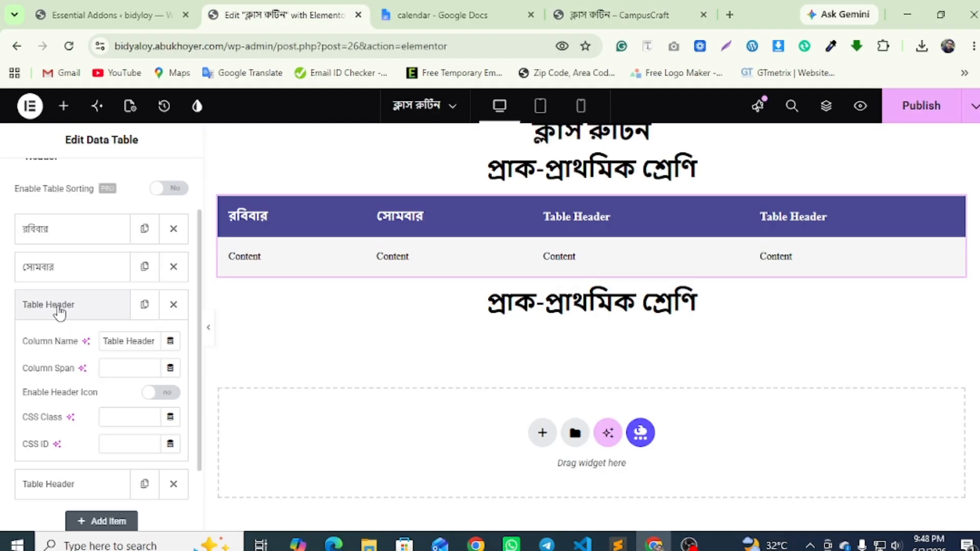
scroll(118, 256, "down", 3)
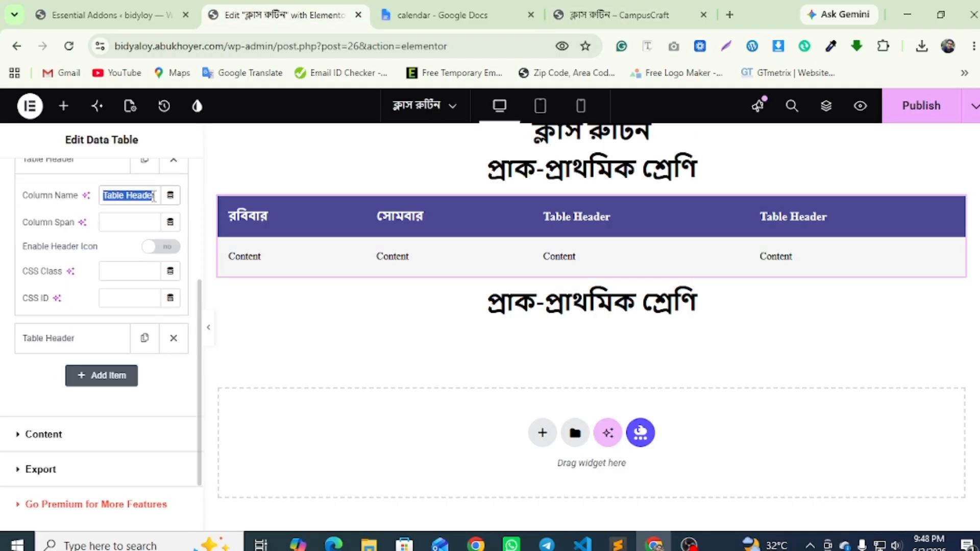
right_click(132, 196)
left_click(171, 184)
Copy বুধবার from the reference routine table and set it as the fourth column's header name.
left_click(635, 18)
left_click_drag(634, 298, 667, 298)
right_click(667, 298)
left_click(716, 58)
left_click(283, 15)
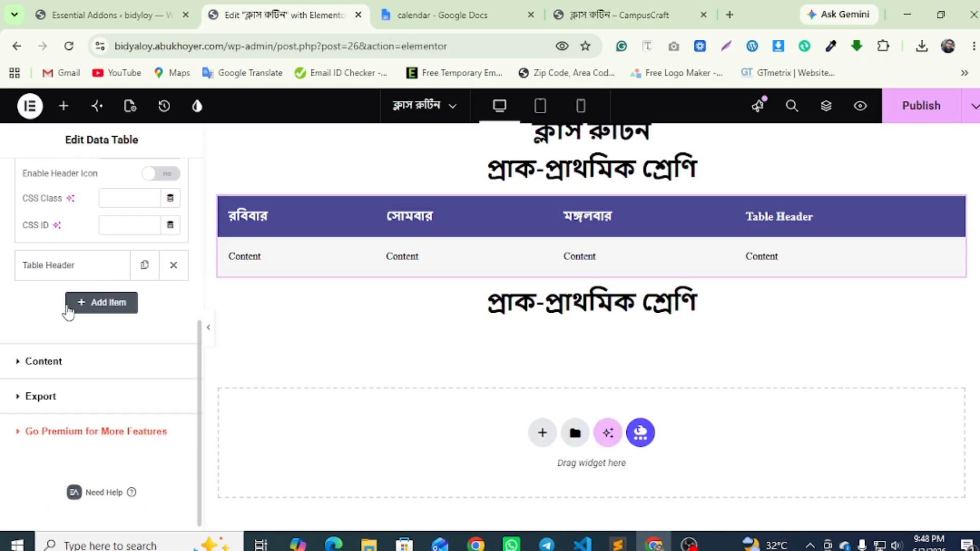
left_click(63, 265)
left_click_drag(102, 305, 156, 306)
right_click(153, 306)
left_click(195, 199)
Copy বৃহস্পতিবার from the reference table, duplicate the বুধবার column header, and rename the copy with the copied text.
left_click(635, 16)
left_click_drag(848, 298, 785, 299)
right_click(791, 300)
left_click(715, 59)
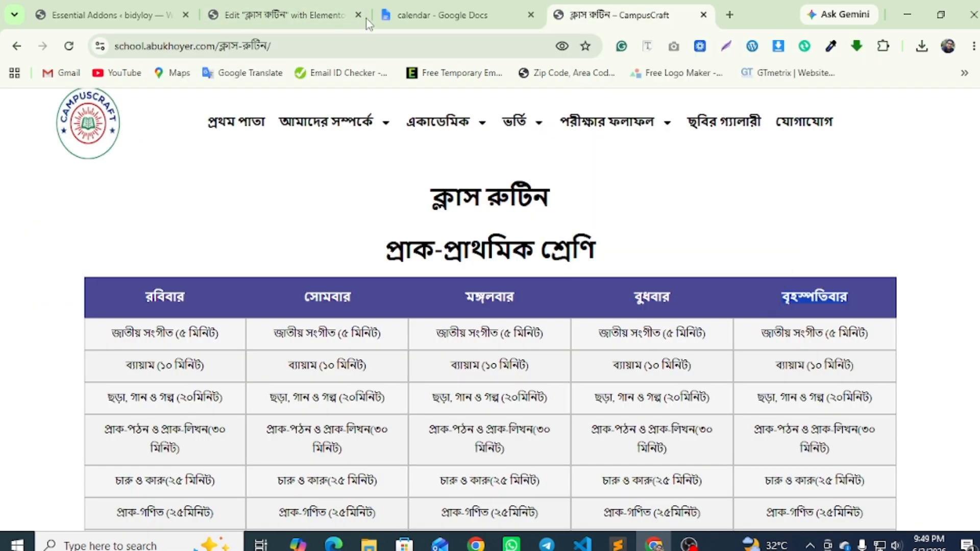
left_click(306, 16)
left_click(72, 279)
left_click(142, 270)
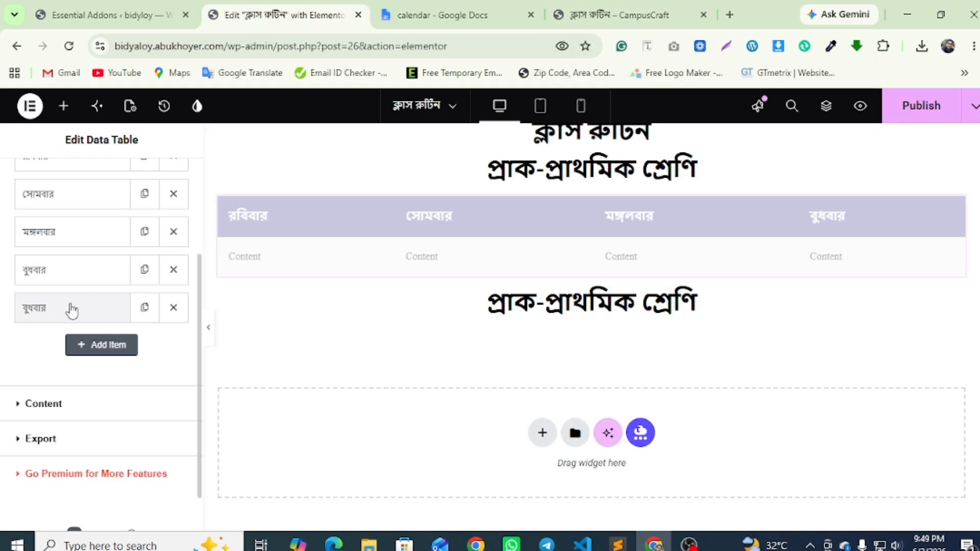
left_click(70, 308)
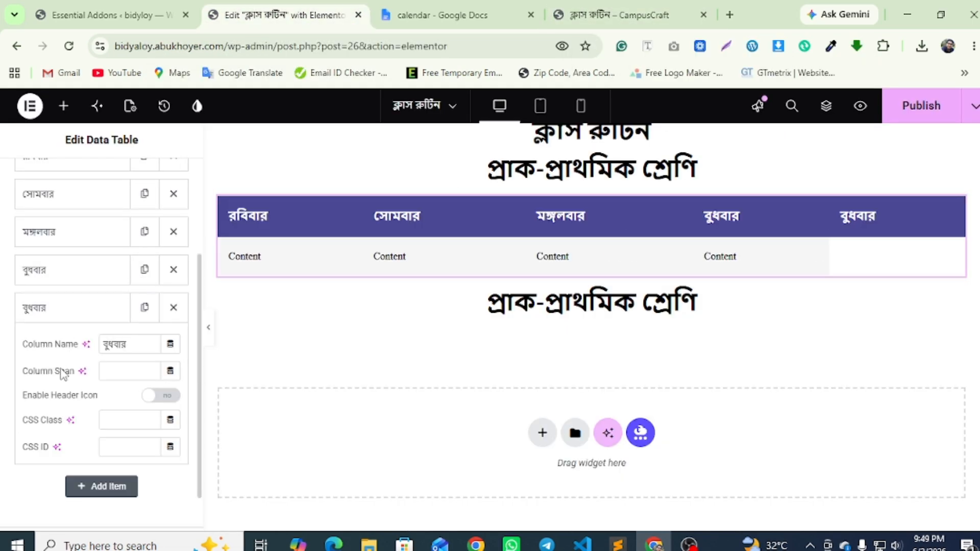
right_click(107, 347)
left_click(171, 184)
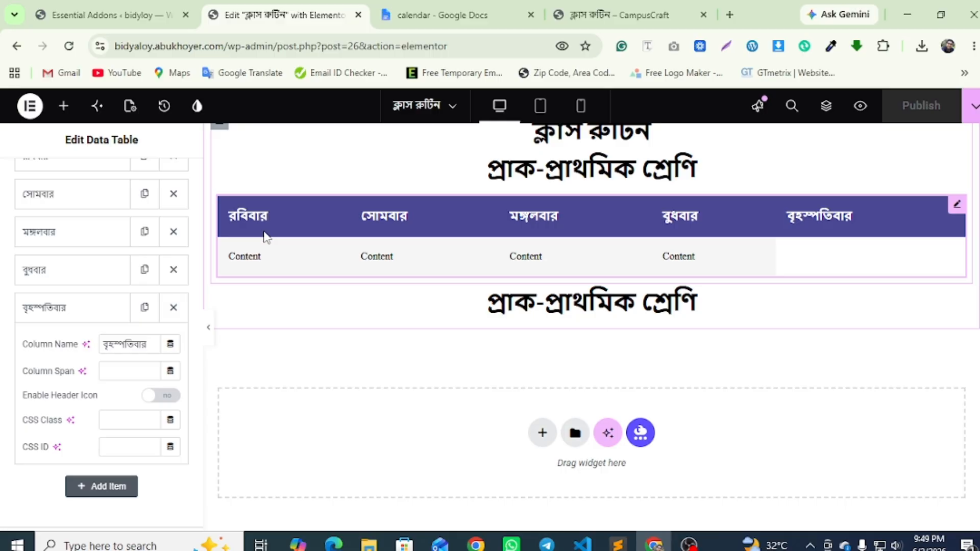
Duplicate the last content cell in the table's row to fill the fifth column, and publish the page.
left_click(52, 319)
scroll(56, 318, "down", 1)
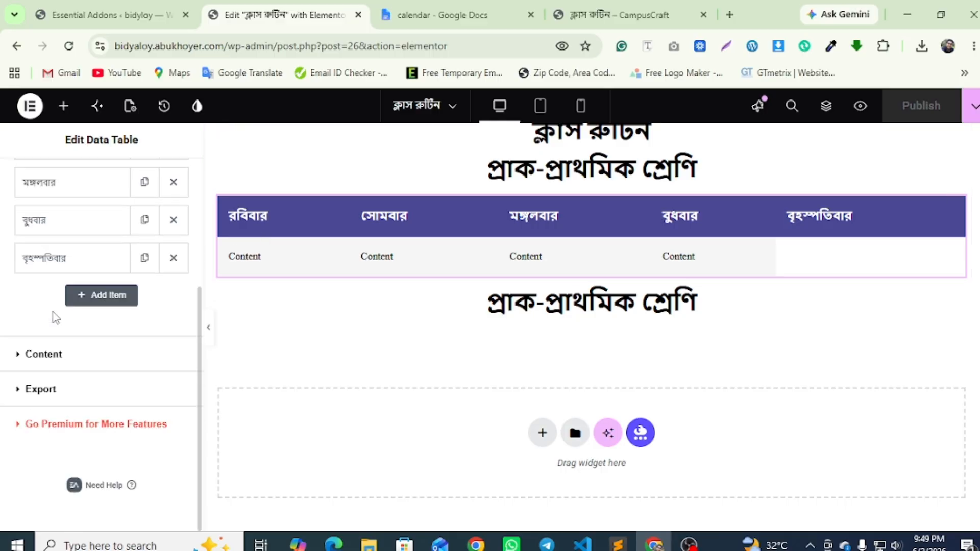
left_click(628, 15)
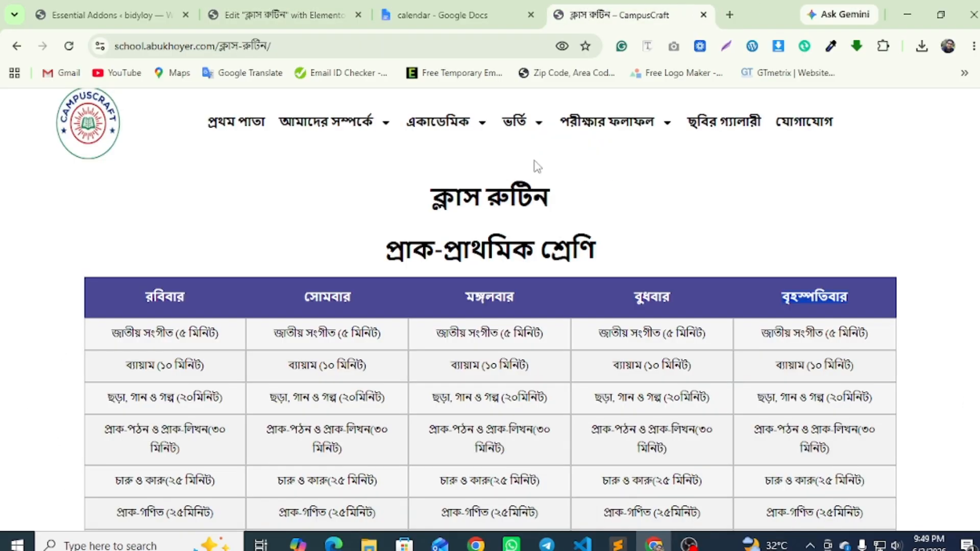
left_click(266, 10)
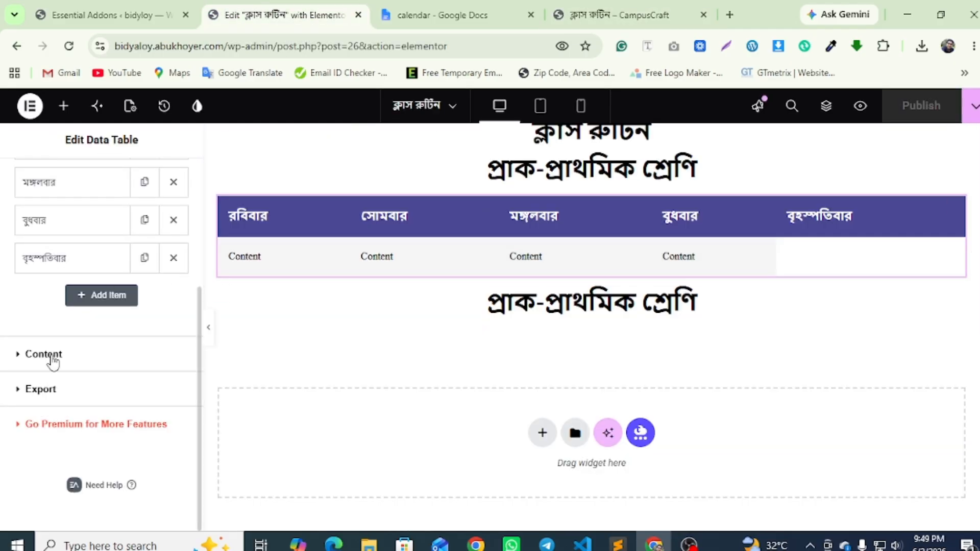
left_click(52, 356)
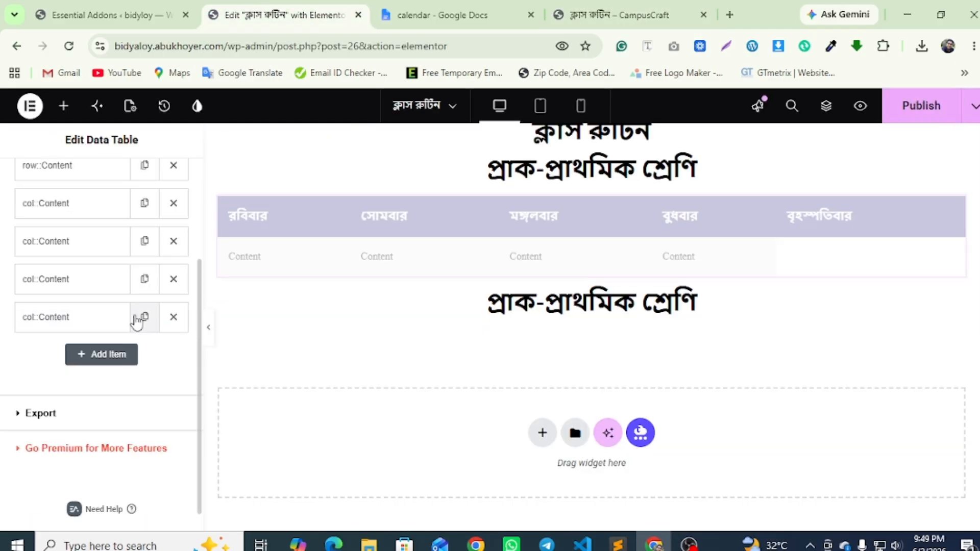
left_click(144, 317)
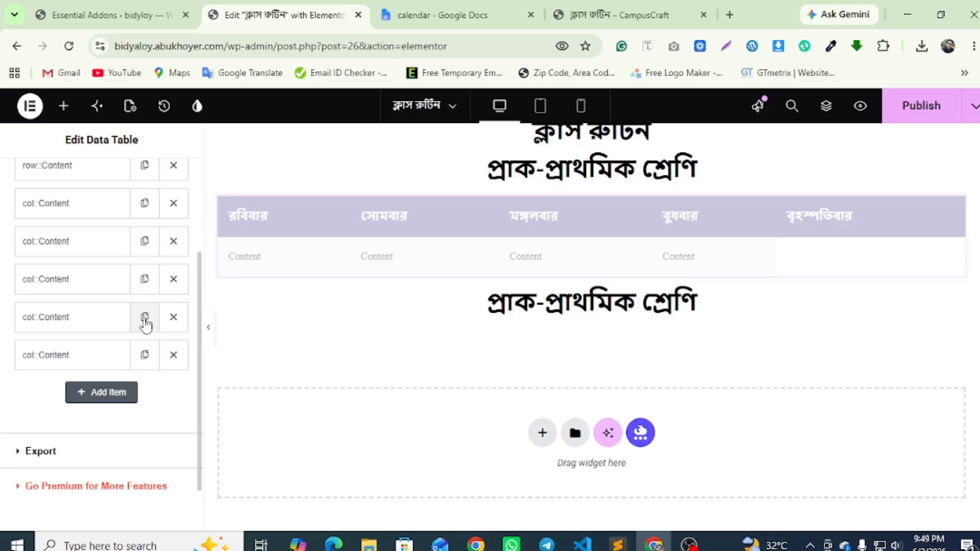
left_click(921, 105)
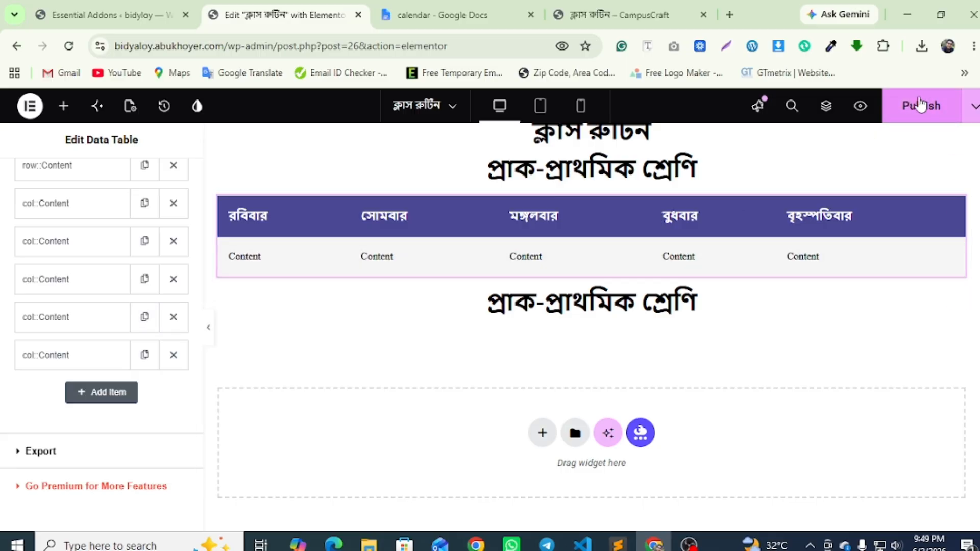
Compare the table with the reference routine page and set the table's content alignment to Center.
left_click(628, 15)
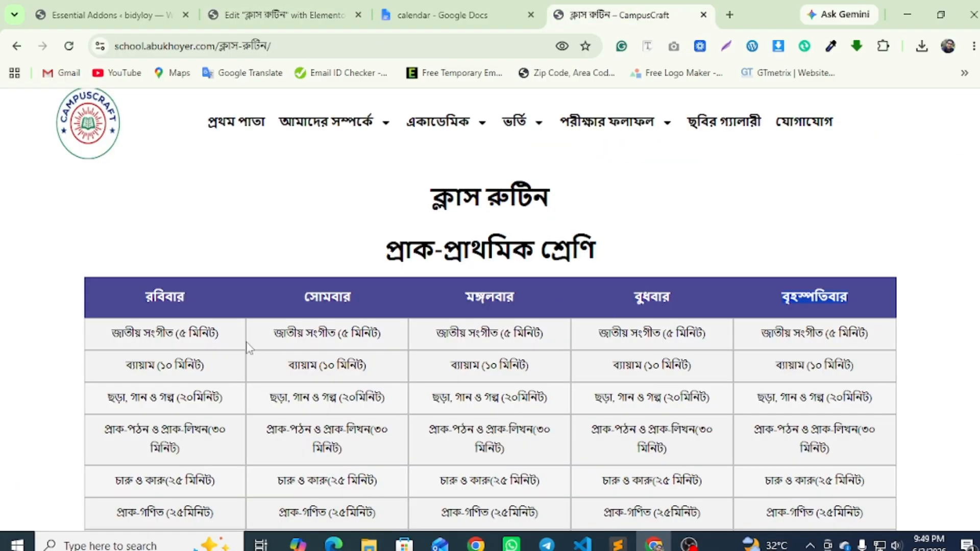
left_click(298, 14)
scroll(39, 300, "up", 3)
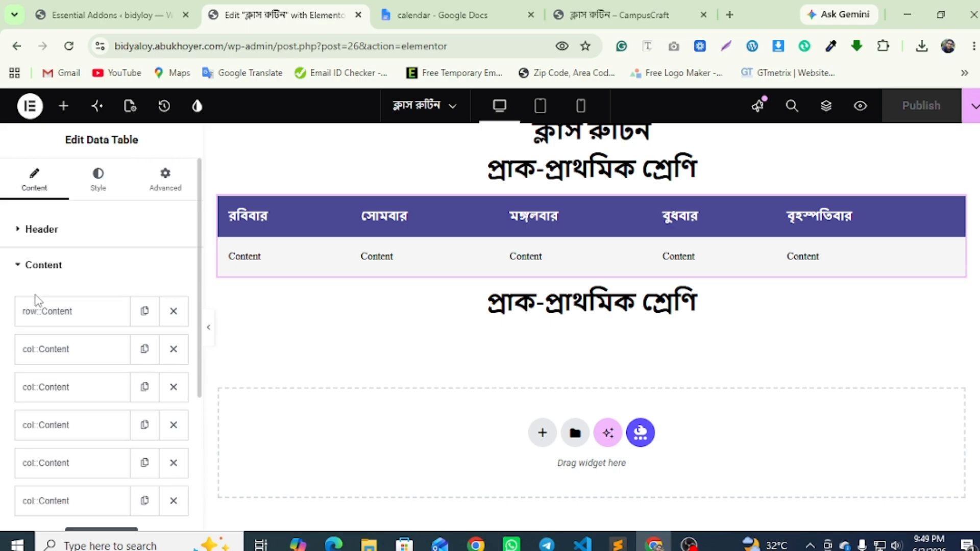
left_click(87, 194)
scroll(39, 374, "down", 1)
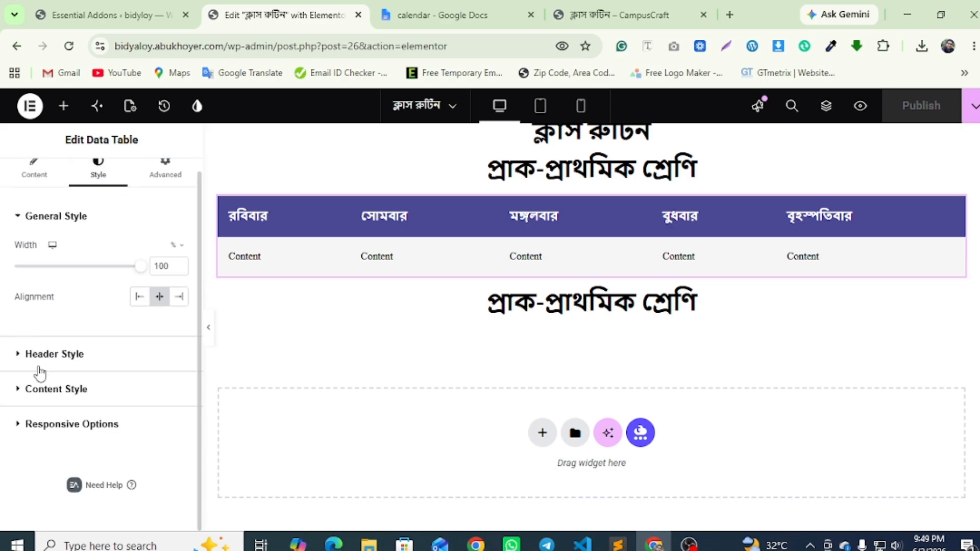
left_click(45, 396)
scroll(77, 345, "down", 9)
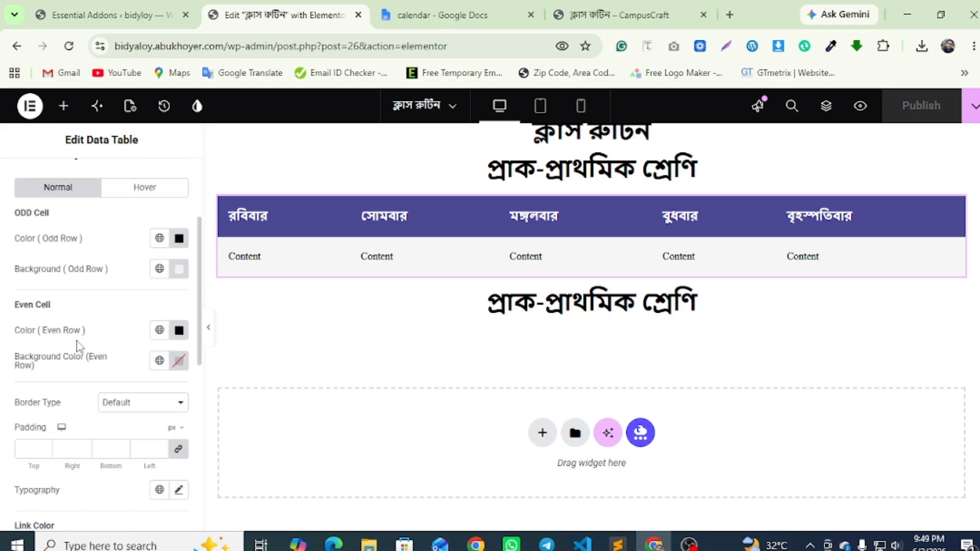
left_click(101, 339)
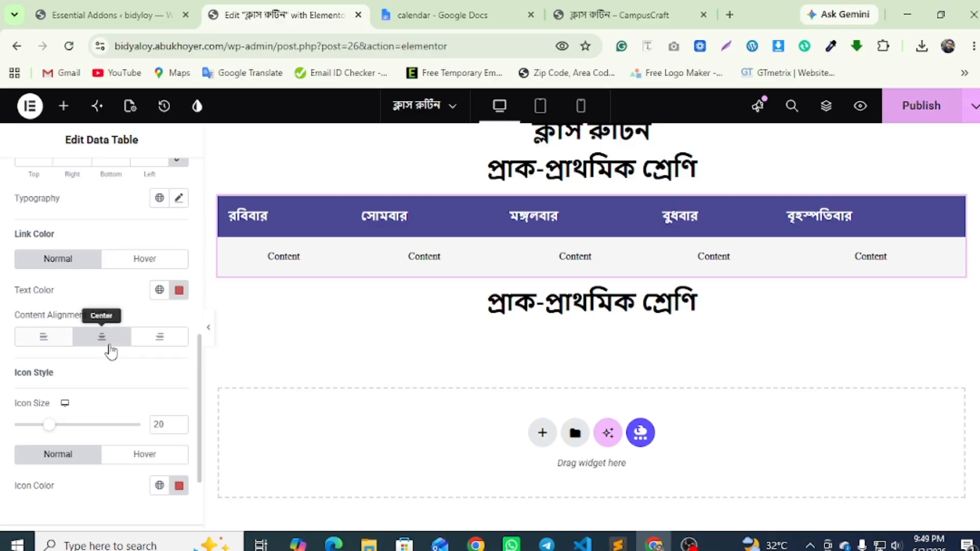
scroll(118, 258, "up", 10)
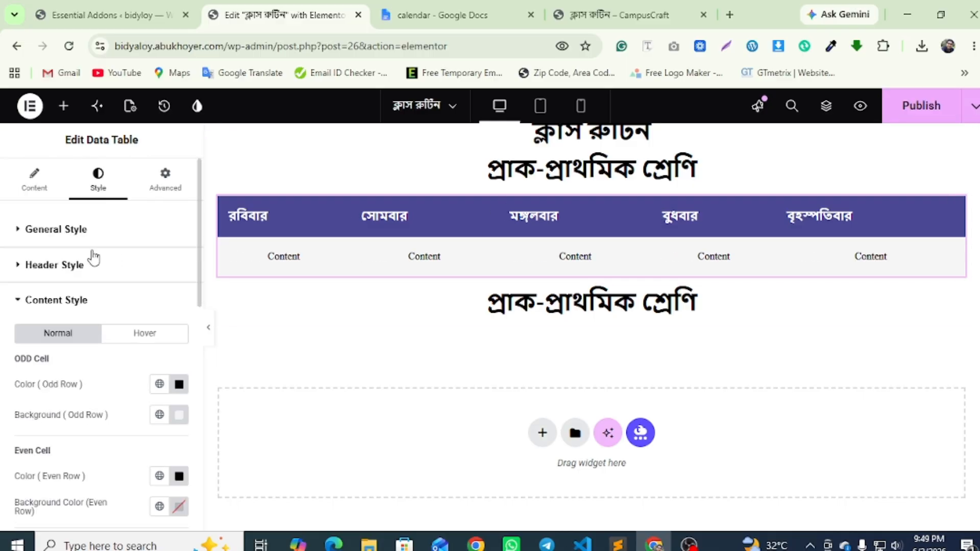
left_click(651, 4)
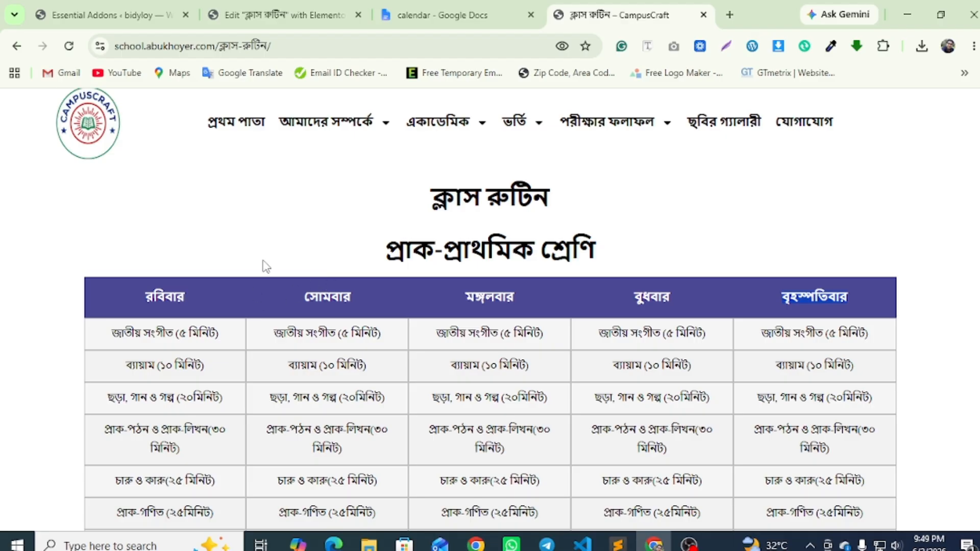
Set the data table's header title alignment to Center and publish the page.
left_click(275, 12)
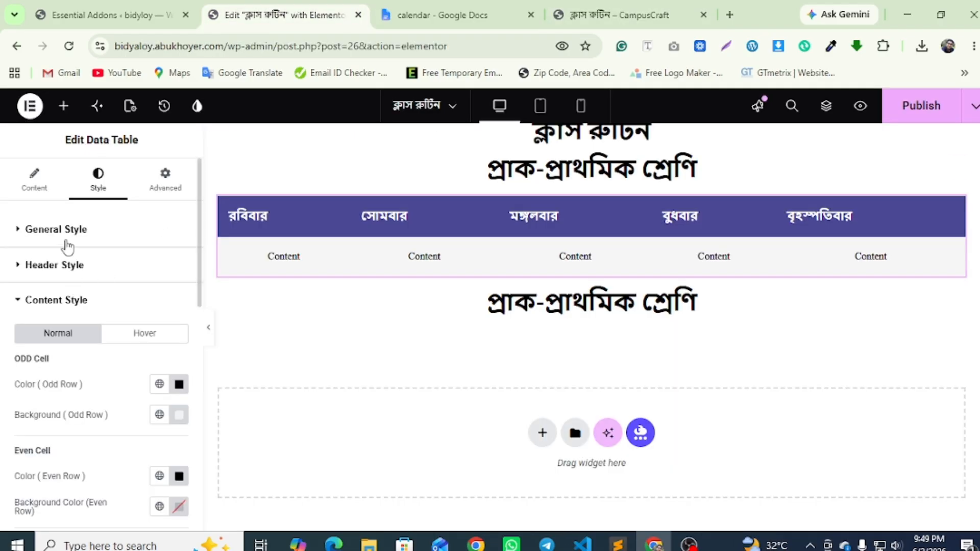
left_click(63, 276)
scroll(114, 280, "down", 7)
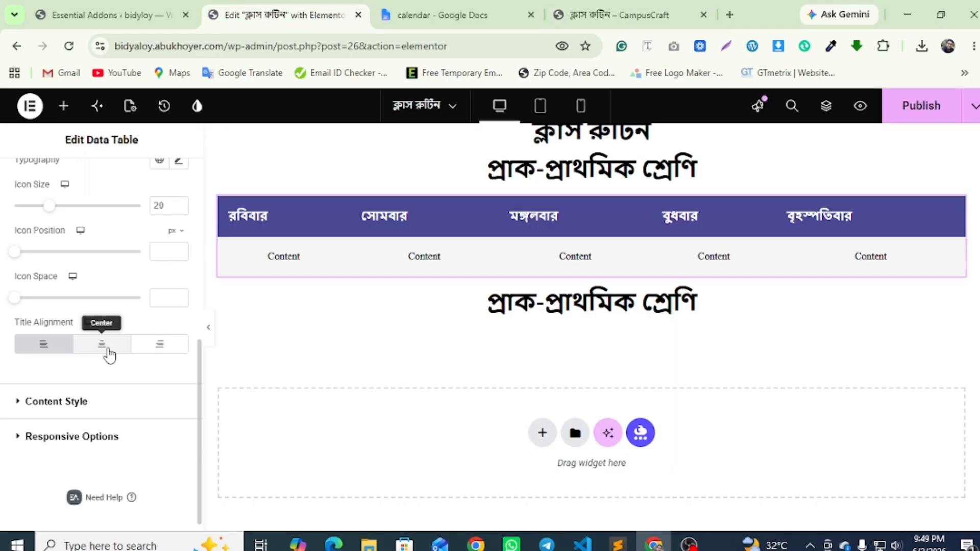
left_click(101, 348)
left_click(959, 108)
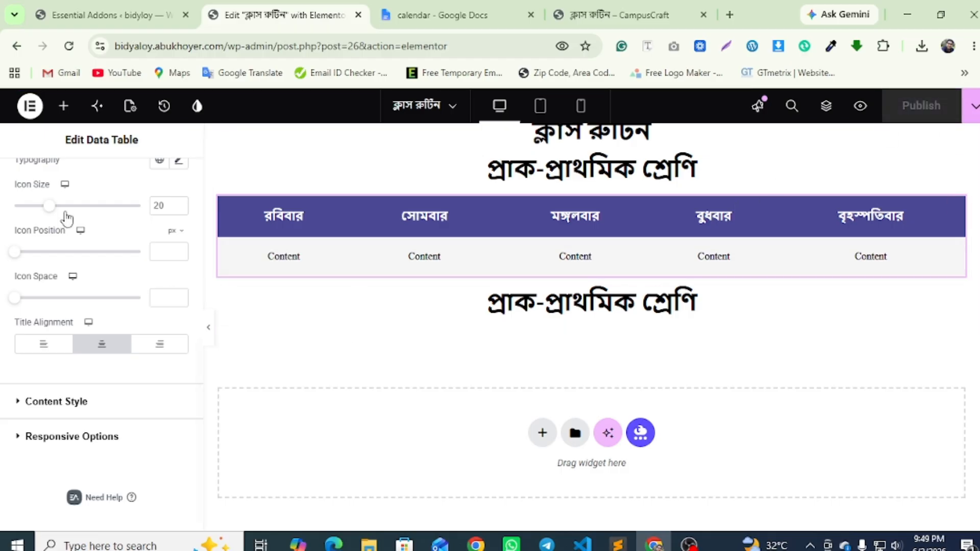
Copy জাতীয় সংগীত (৫ মিনিট) from the রবিবার column of the reference routine table.
scroll(56, 209, "up", 7)
left_click(33, 184)
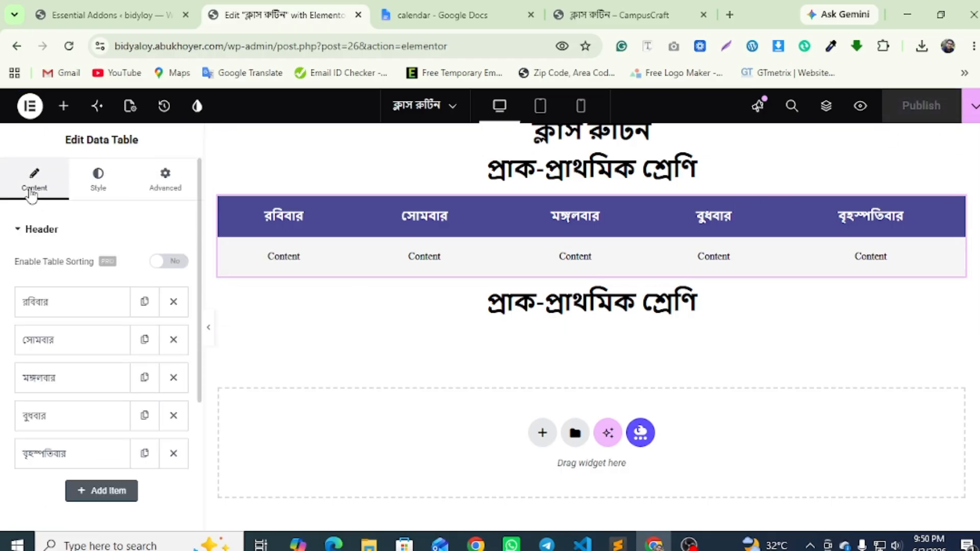
left_click(622, 15)
scroll(204, 237, "down", 3)
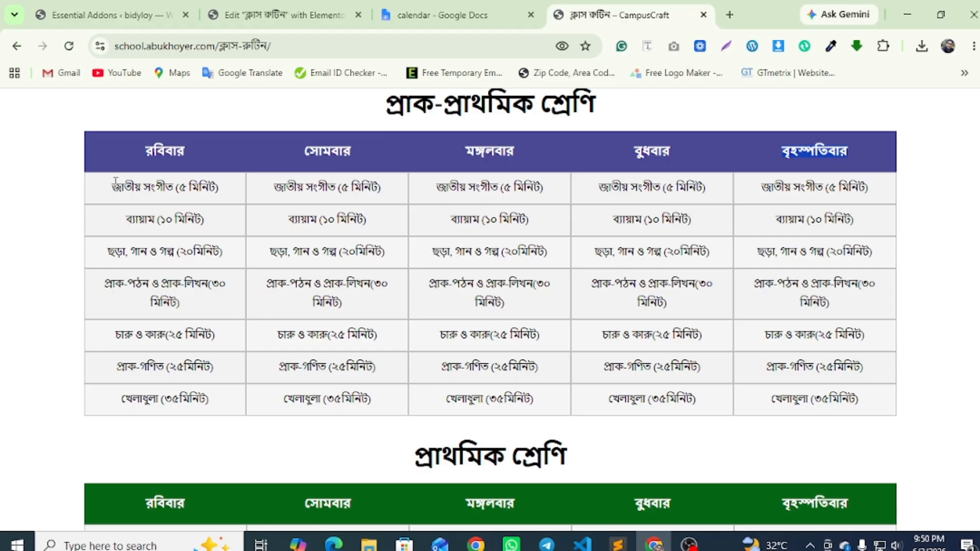
right_click(218, 189)
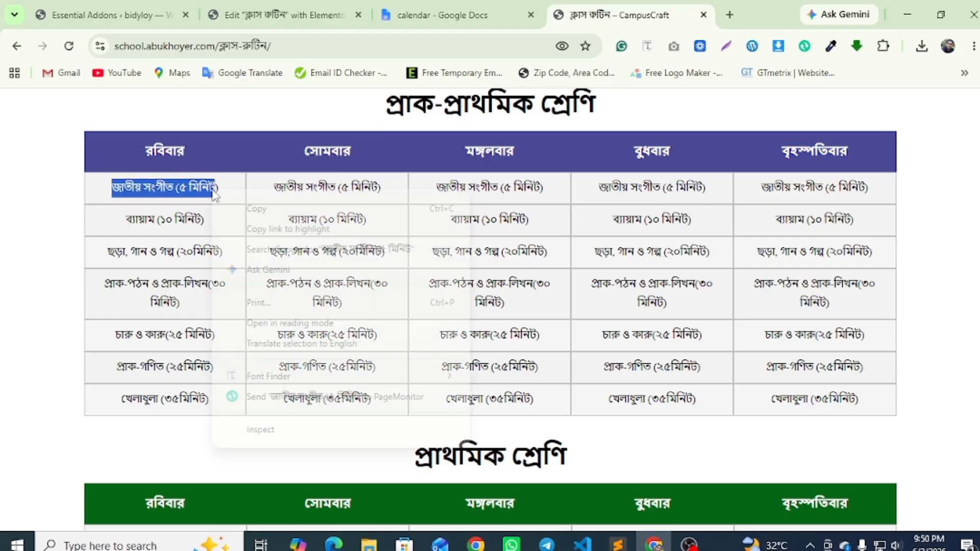
left_click(258, 207)
scroll(216, 204, "up", 2)
Replace the cell text of the first column item in the table's content with the copied জাতীয় সংগীত (৫ মিনিট).
left_click(281, 15)
scroll(3, 326, "down", 4)
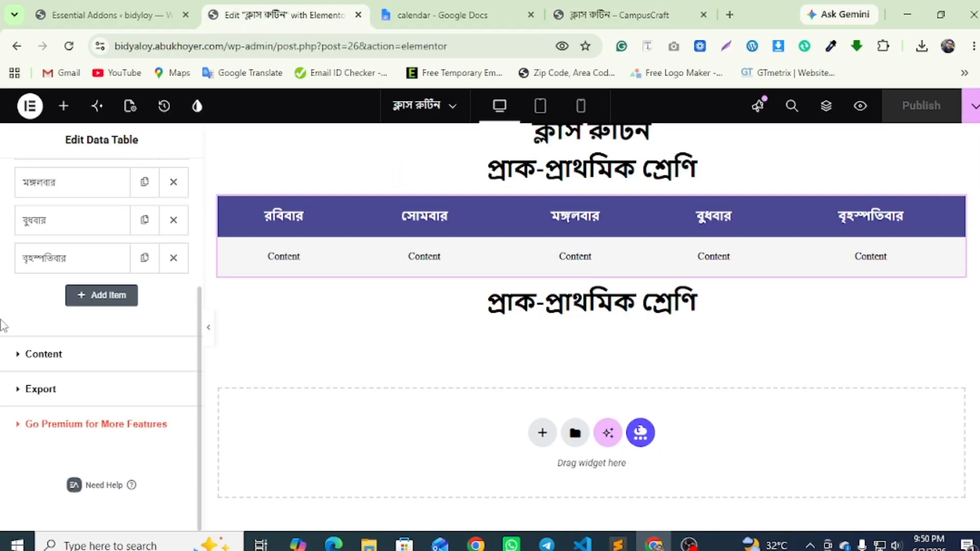
left_click(48, 364)
scroll(88, 240, "down", 3)
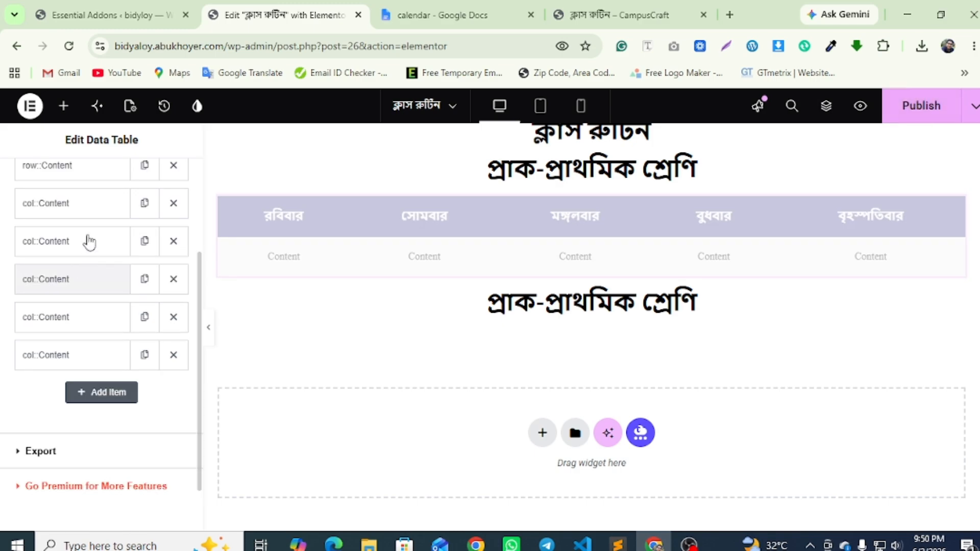
scroll(71, 236, "up", 2)
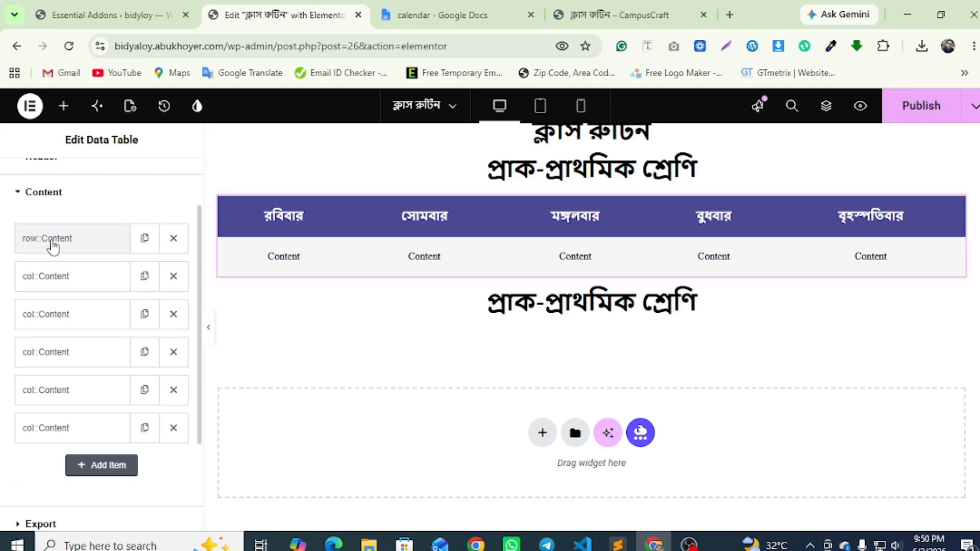
left_click(64, 284)
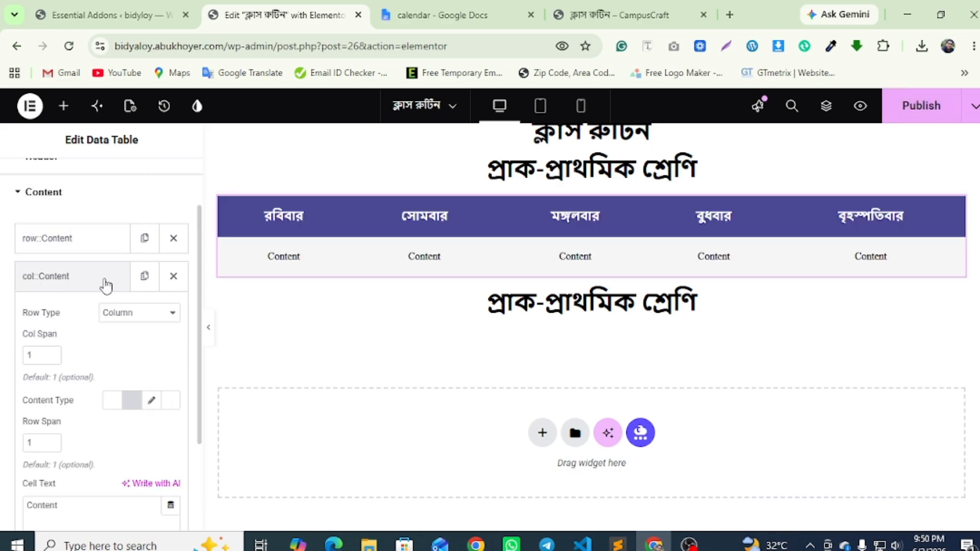
scroll(83, 328, "down", 3)
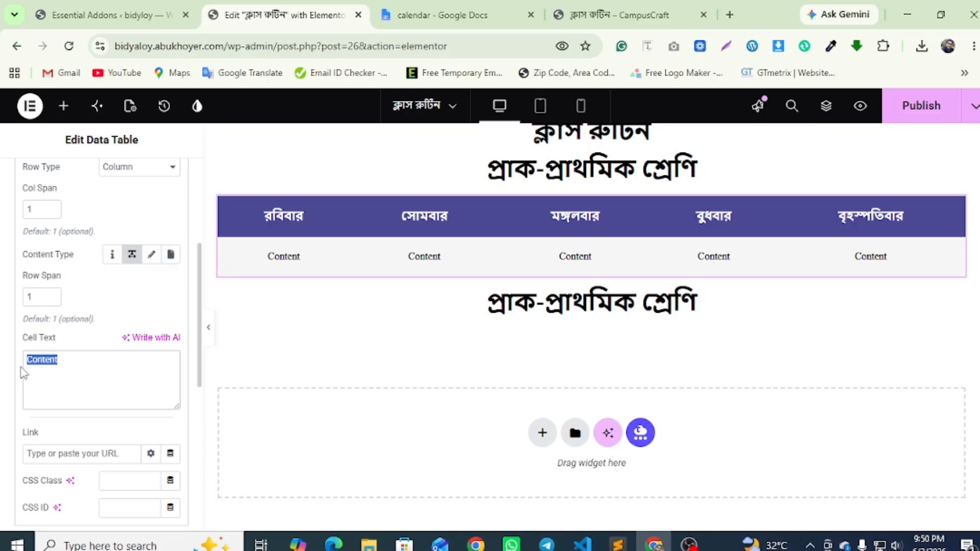
right_click(42, 368)
left_click(92, 203)
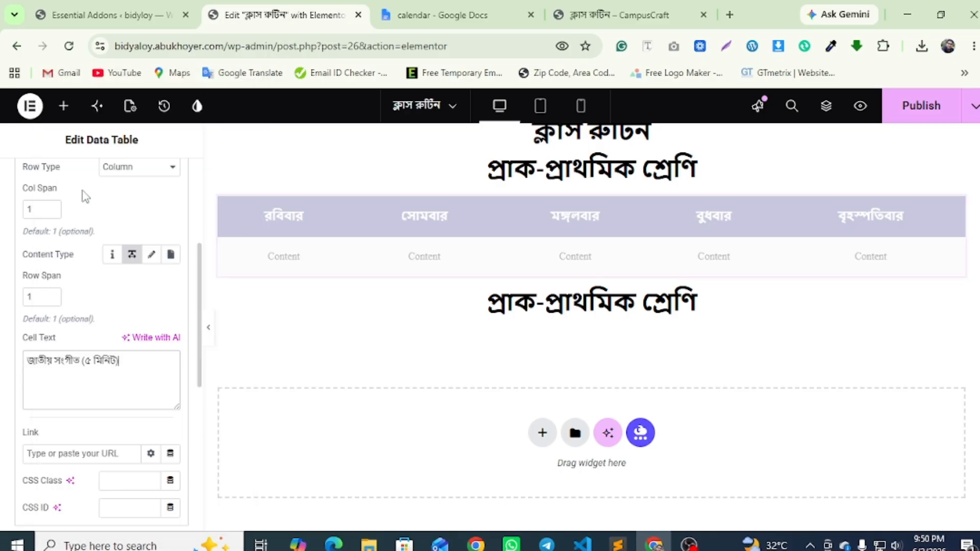
Copy জাতীয় সংগীত (৫ মিনিট) from the reference table's সোমবার column and set it as the second cell's text.
left_click(669, 8)
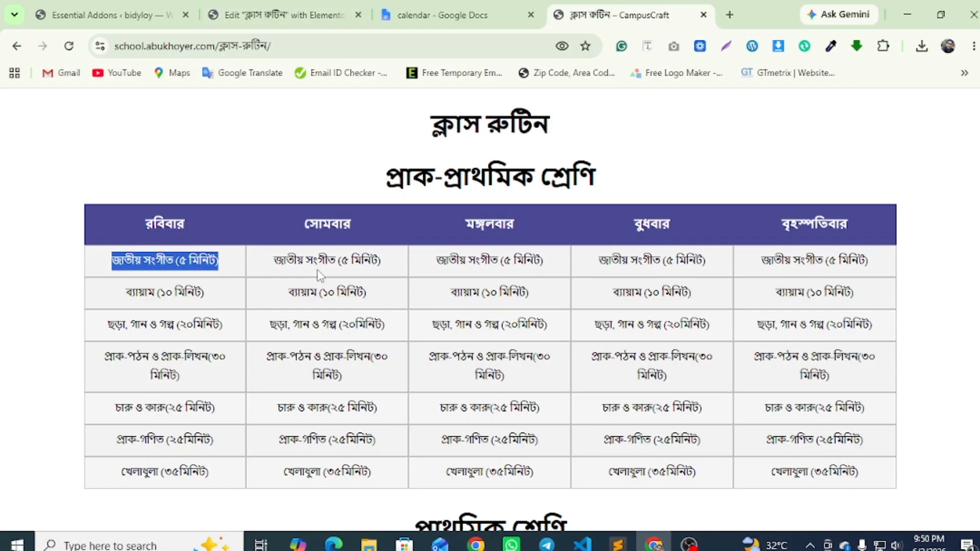
left_click_drag(274, 260, 317, 261)
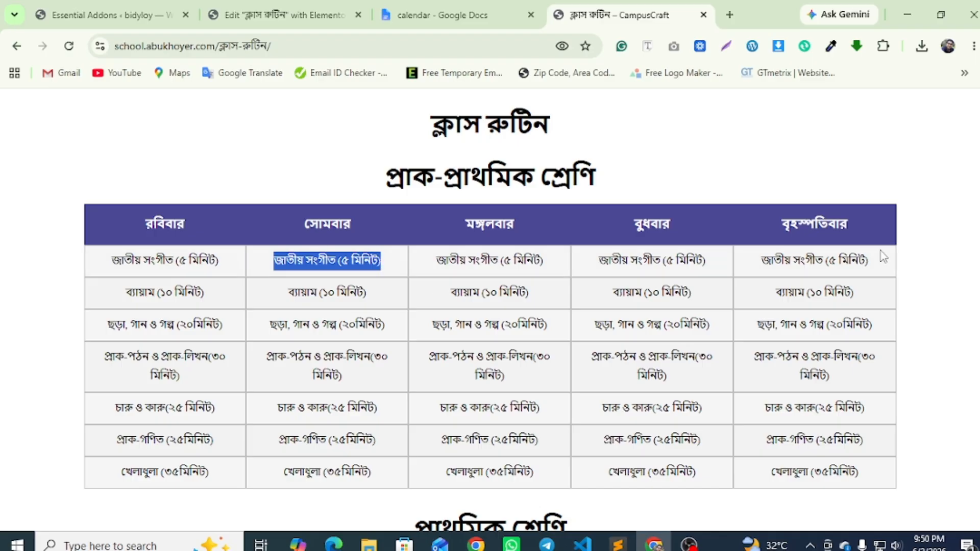
right_click(356, 264)
left_click(402, 284)
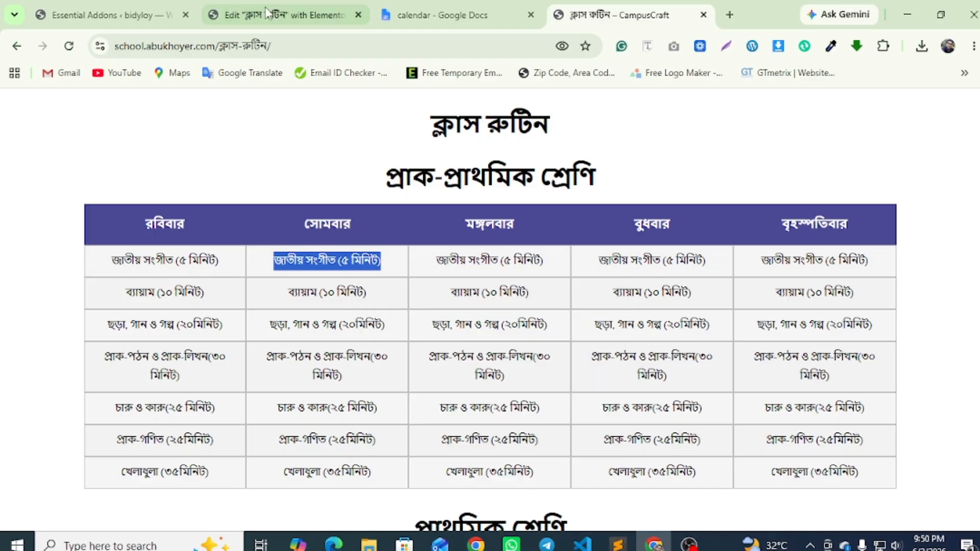
left_click(270, 12)
left_click(54, 330)
double_click(42, 179)
right_click(42, 178)
left_click(88, 186)
Copy জাতীয় সংগীত (৫ মিনিট) from the reference table's first row and set it as the মঙ্গলবার cell's text.
left_click(619, 15)
right_click(543, 265)
left_click_drag(435, 261, 707, 262)
key("ctrl+c")
left_click(581, 283)
left_click(285, 15)
left_click(79, 374)
double_click(54, 363)
left_click(107, 185)
Set the fourth cell's text, under বুধবার, to জাতীয় সংগীত (৫ মিনিট) from the reference table.
left_click(633, 14)
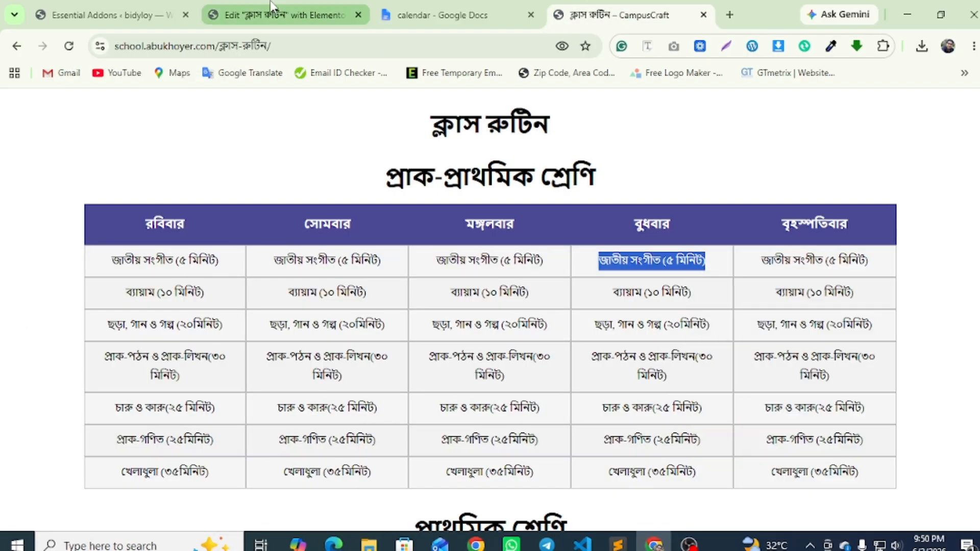
left_click(270, 11)
left_click(73, 376)
double_click(46, 401)
right_click(50, 401)
left_click(94, 184)
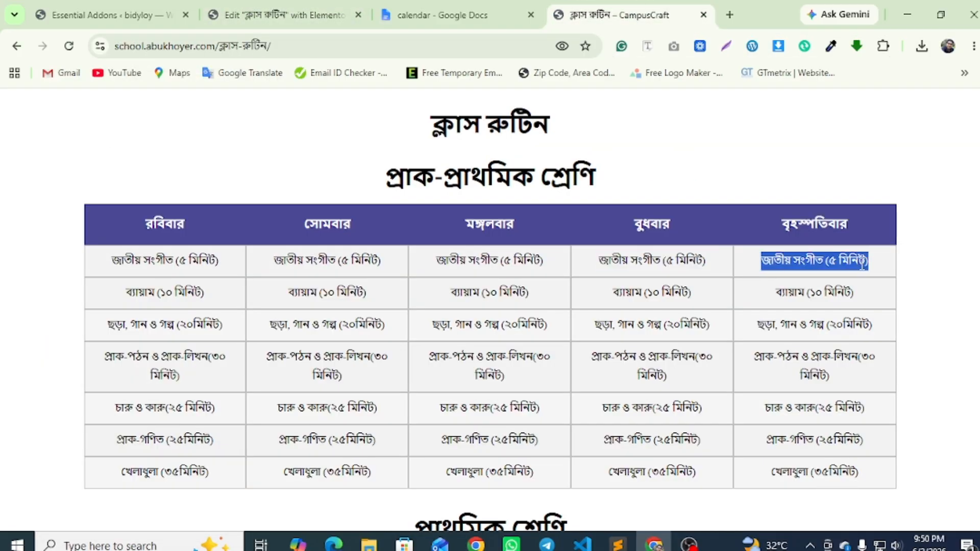
Copy জাতীয় সংগীত (৫ মিনিট) from the reference table's বৃহস্পতিবার column and set it as the fifth cell's text.
right_click(861, 264)
left_click(656, 290)
left_click(283, 15)
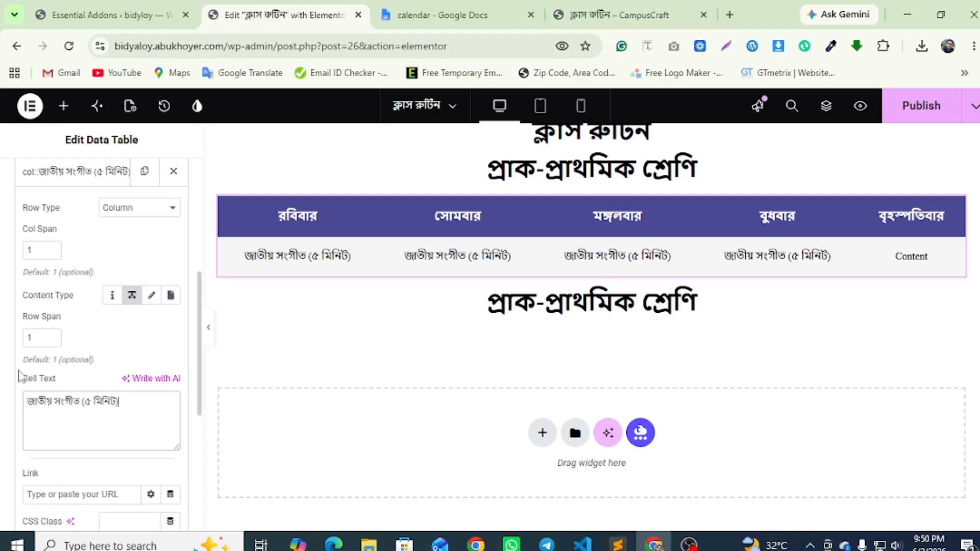
scroll(77, 382, "down", 3)
left_click(67, 449)
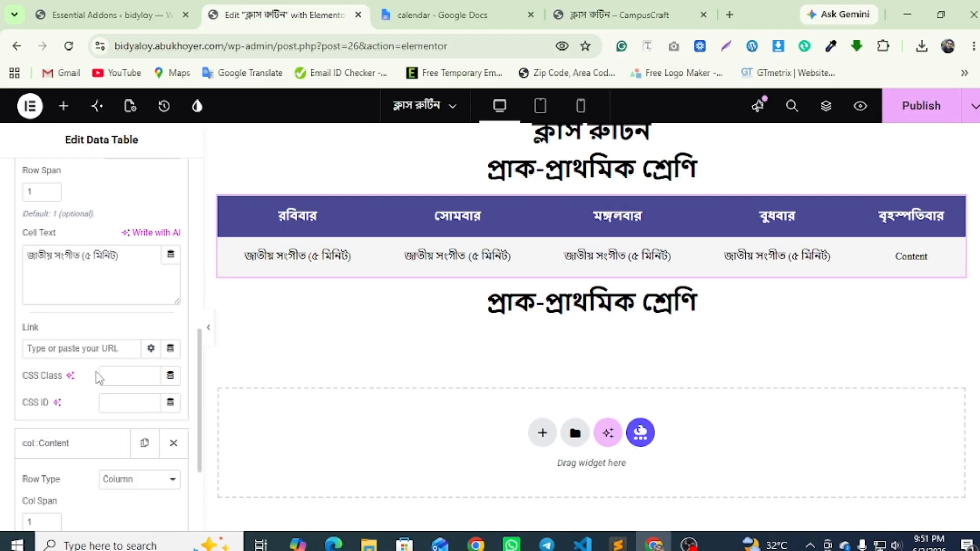
double_click(42, 380)
right_click(42, 380)
left_click(87, 185)
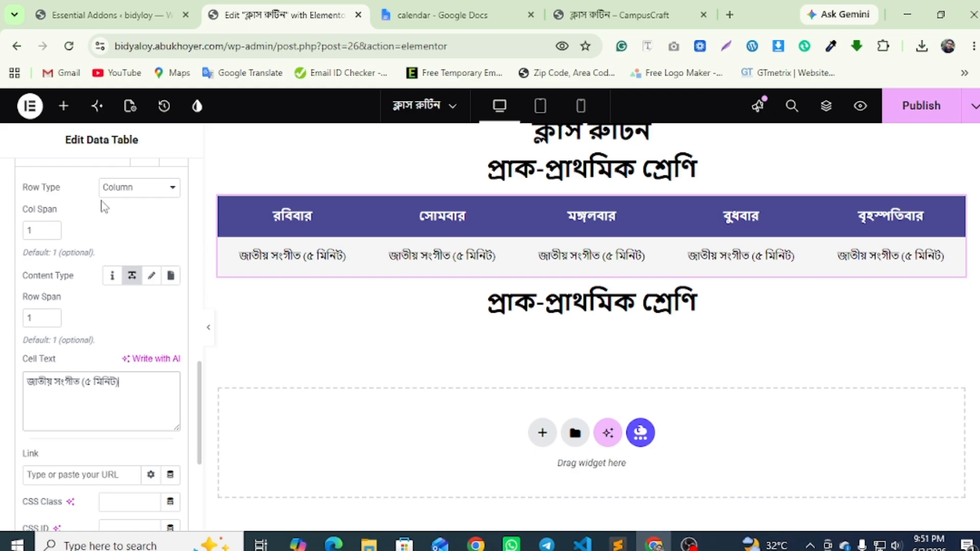
Copy ব্যায়াম (১০ মিনিট) from the second row of the reference routine table.
left_click(619, 15)
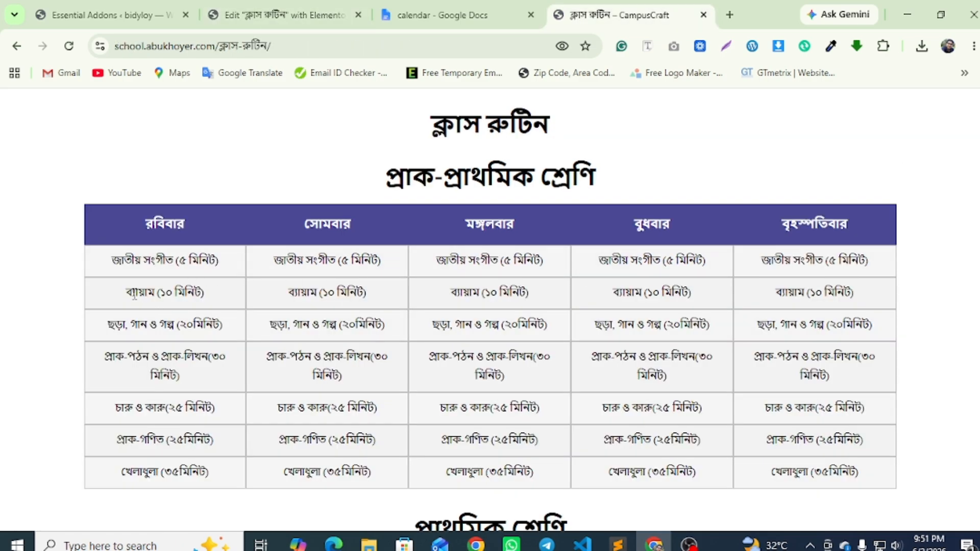
right_click(198, 297)
left_click(237, 56)
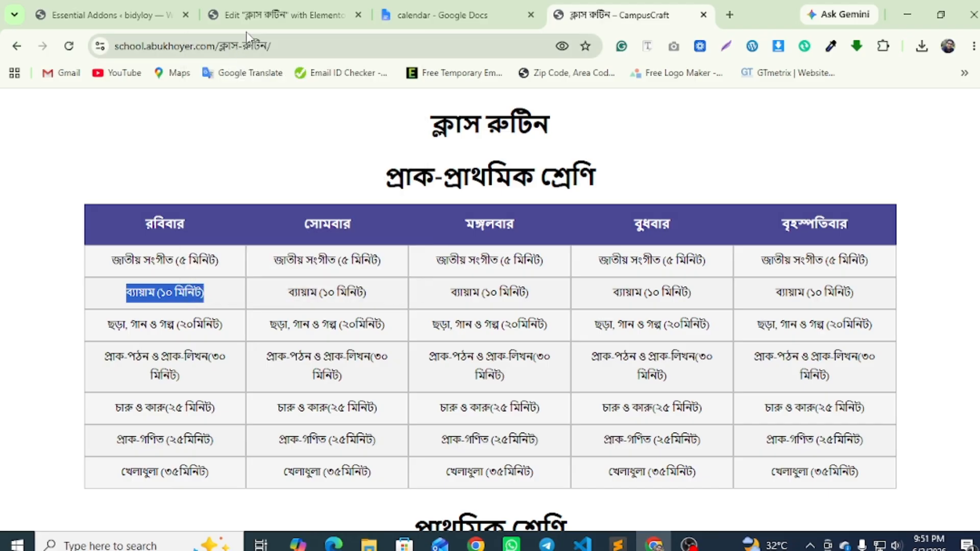
Add a second row to the table's content, followed by a new item with its row type set to Column.
left_click(285, 15)
scroll(3, 343, "down", 5)
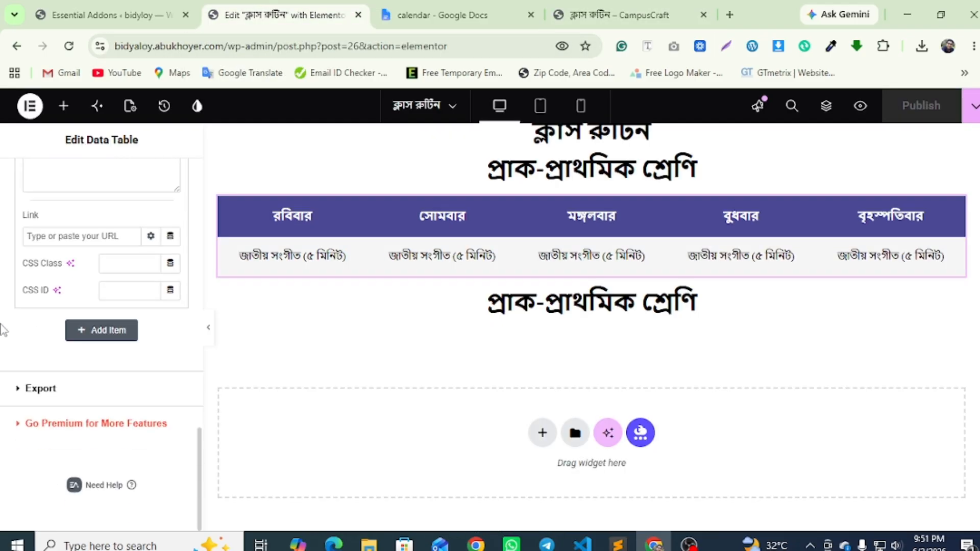
left_click(101, 329)
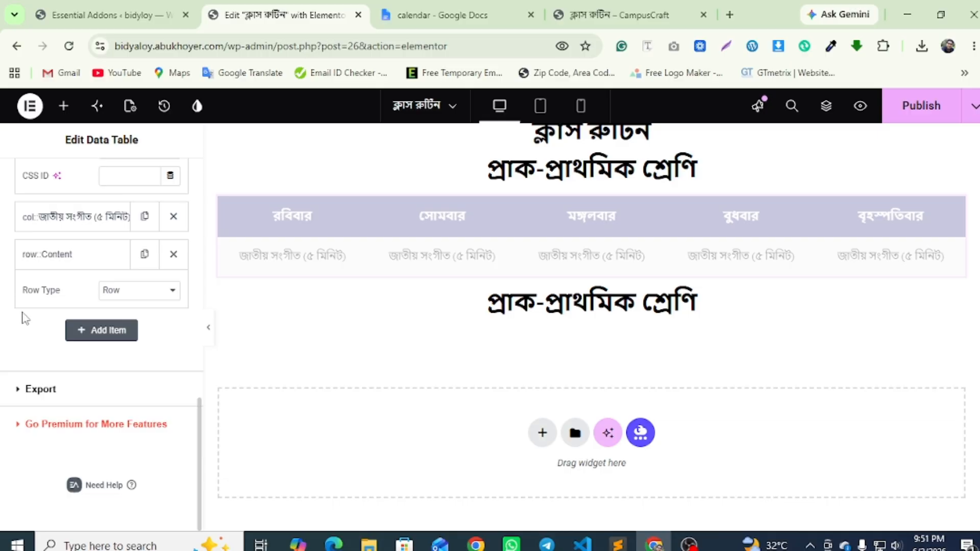
left_click(98, 334)
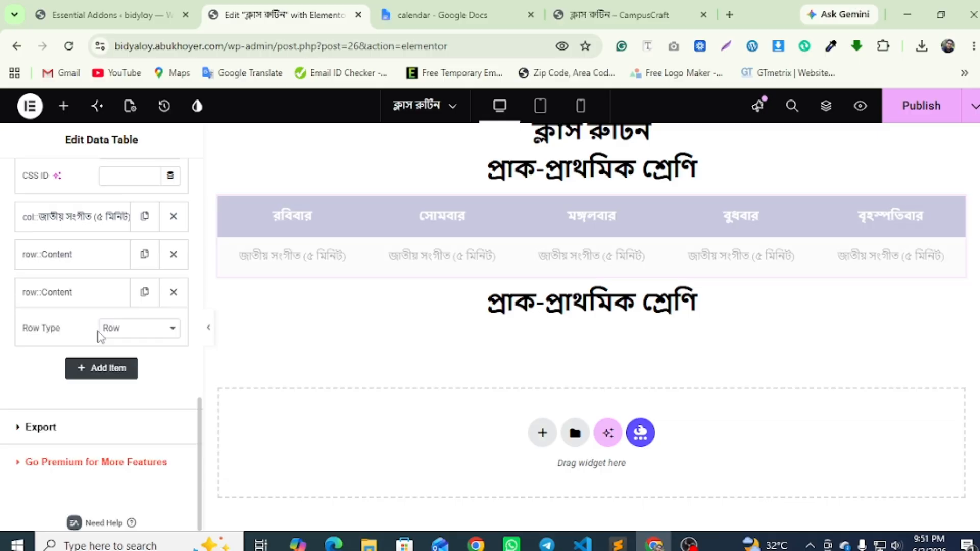
left_click(126, 331)
left_click(120, 366)
Replace the new column item's cell text with the copied ব্যায়াম (১০ মিনিট).
scroll(71, 369, "down", 3)
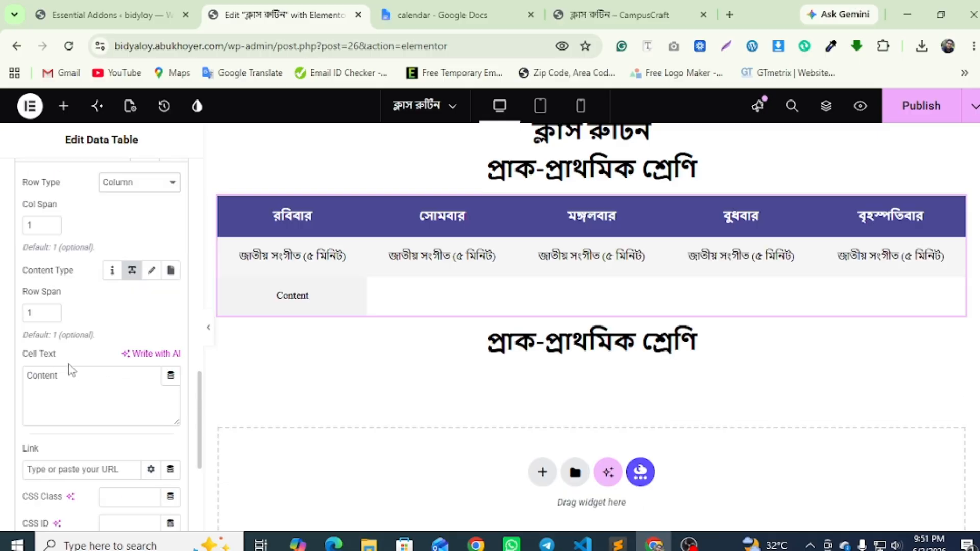
double_click(74, 377)
right_click(55, 376)
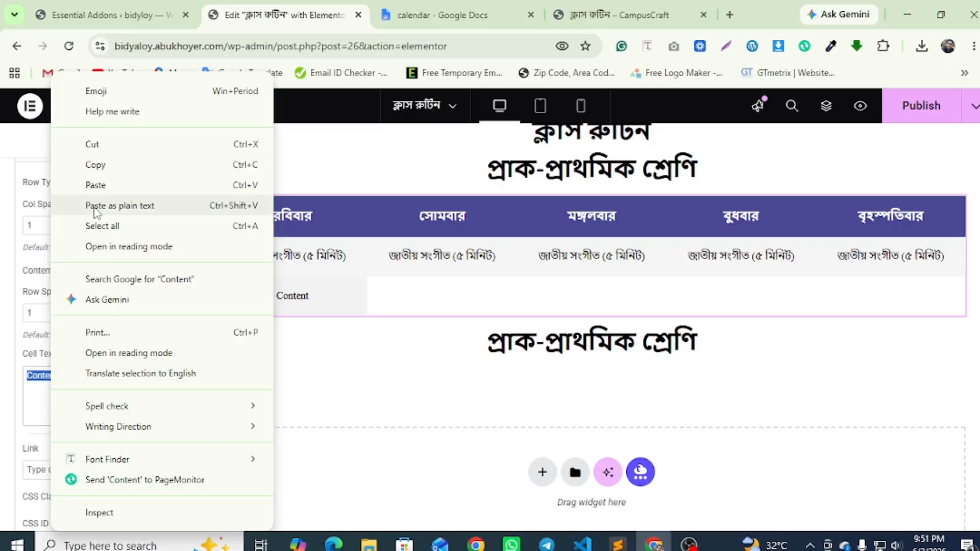
left_click(98, 207)
Duplicate the ব্যায়াম (১০ মিনিট) cell four times to fill the second row's remaining columns.
scroll(79, 357, "up", 3)
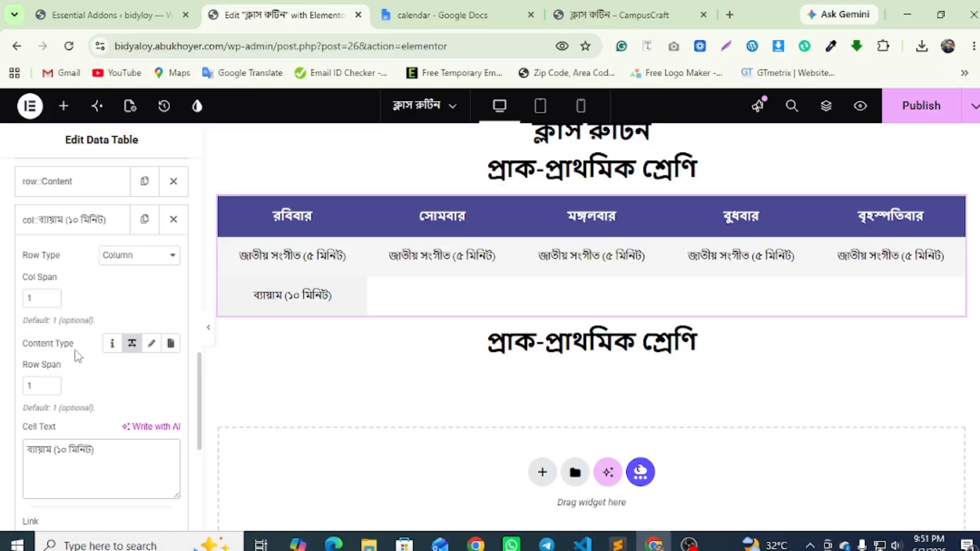
left_click(79, 297)
left_click(145, 292)
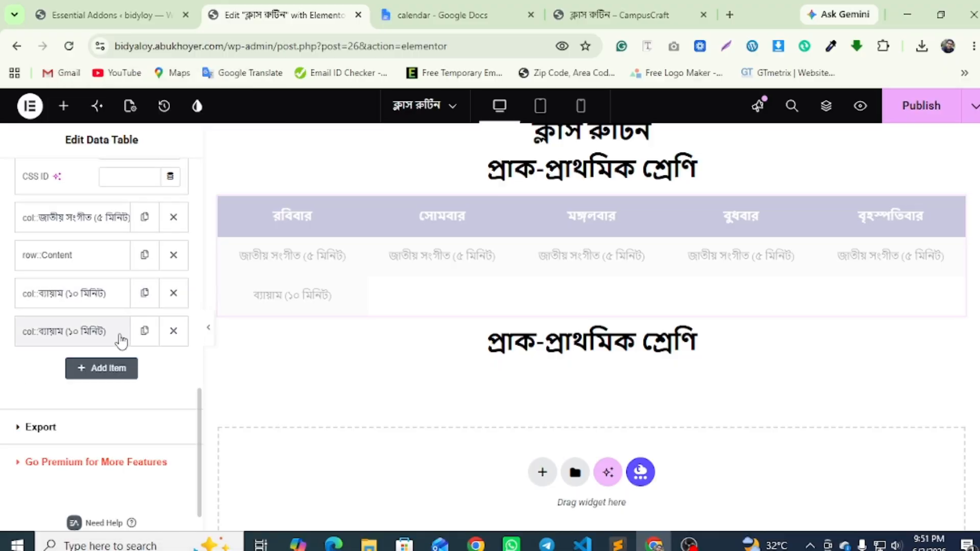
left_click(144, 330)
left_click(145, 376)
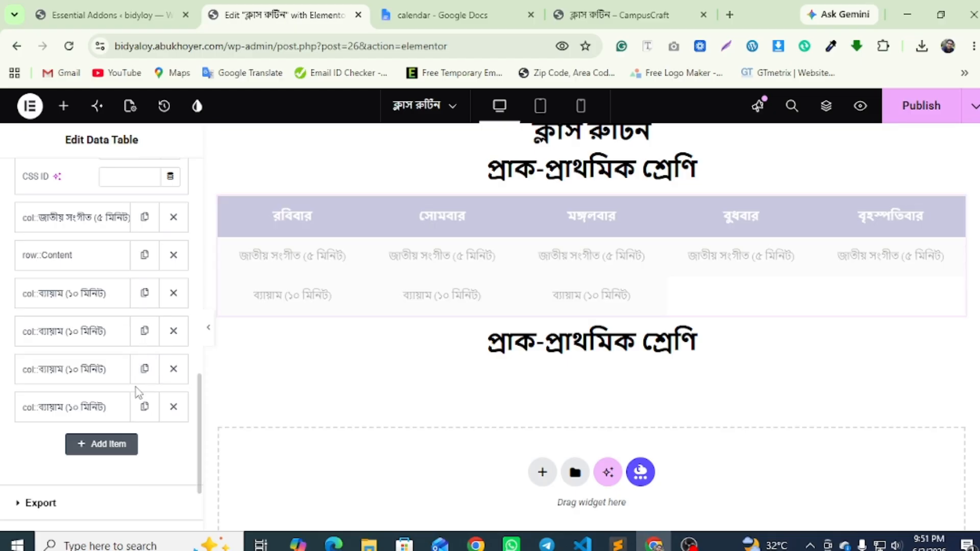
left_click(144, 406)
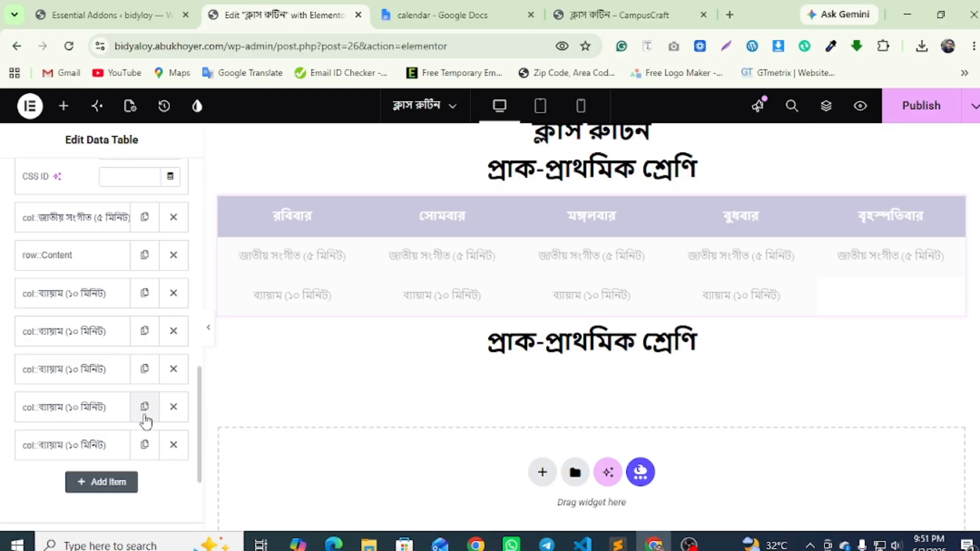
Check the reference table's second row and copy ছড়া, গান ও গল্প (২০মিনিট) from its third row.
left_click(633, 15)
left_click_drag(289, 292, 365, 295)
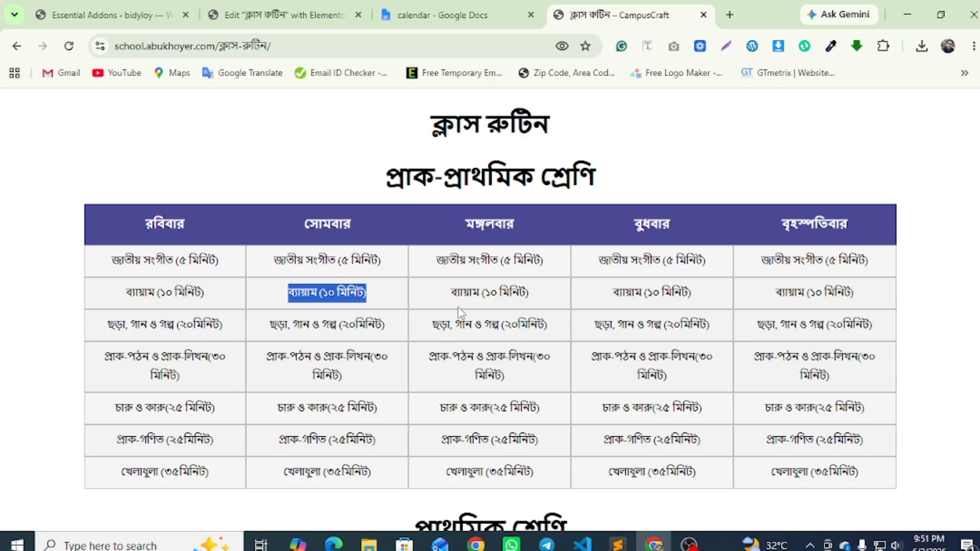
left_click(205, 327)
left_click_drag(225, 327, 108, 327)
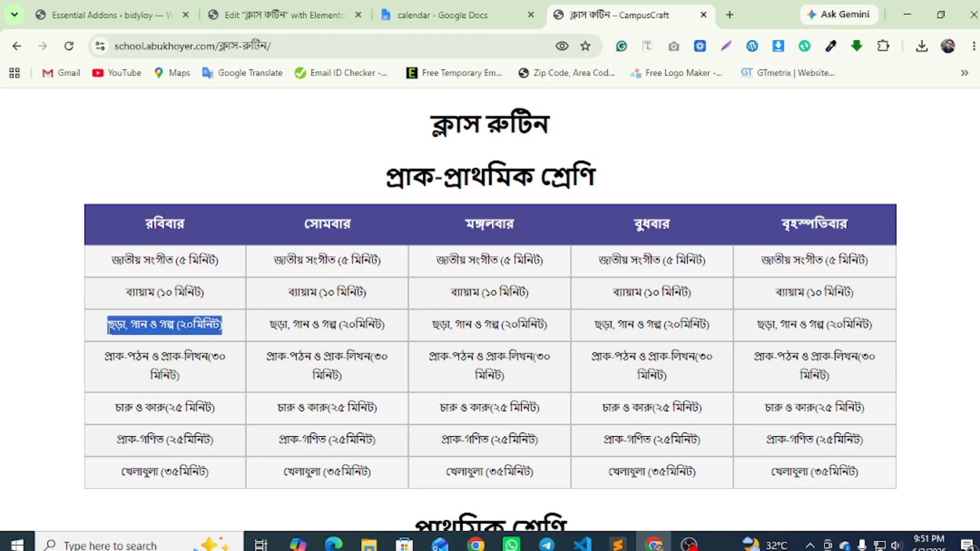
right_click(123, 329)
left_click(169, 88)
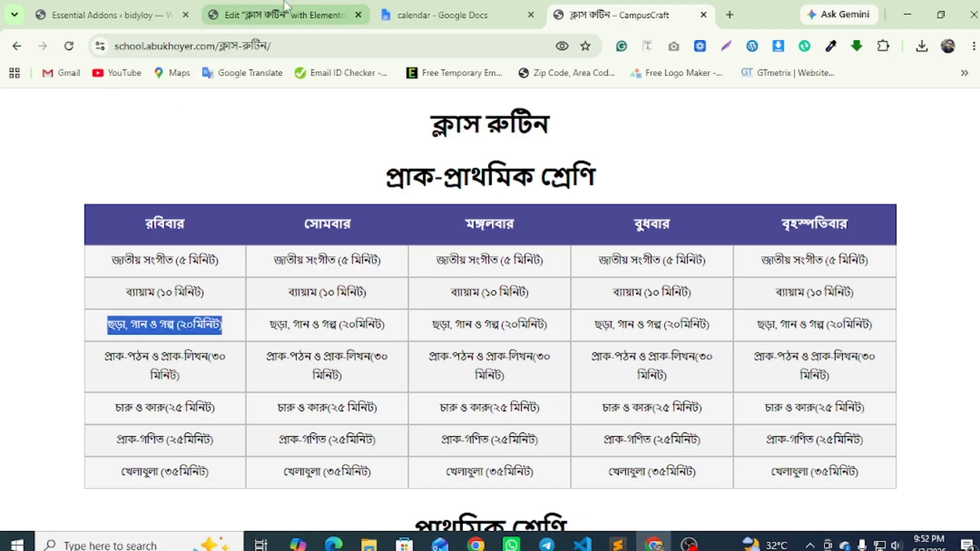
Add a third row item to the data table's content, after the last ব্যায়াম (১০ মিনিট) cell.
left_click(286, 15)
scroll(28, 361, "down", 3)
left_click(99, 336)
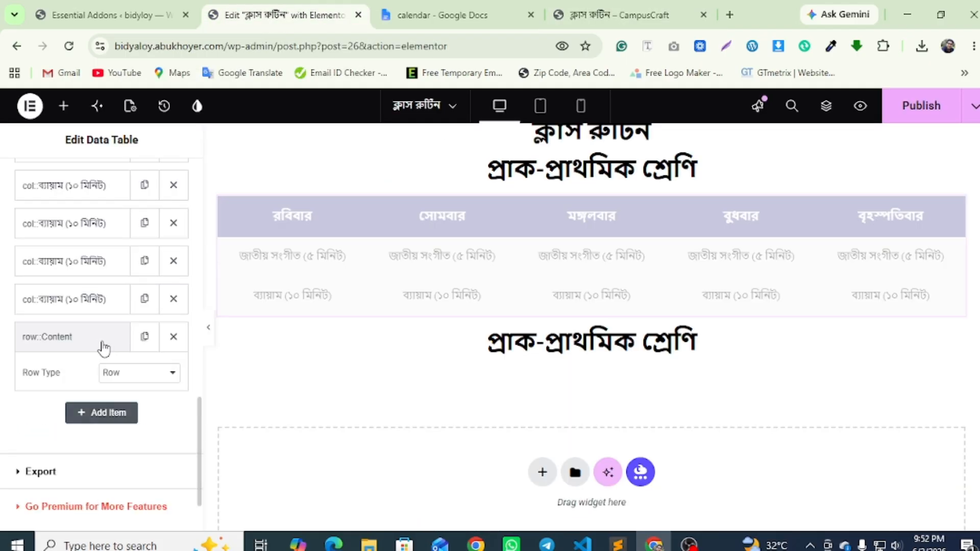
Add a column item to the third row and replace its cell text with the copied ছড়া, গান ও গল্প (২০মিনিট).
scroll(104, 352, "down", 2)
left_click(107, 333)
left_click(122, 329)
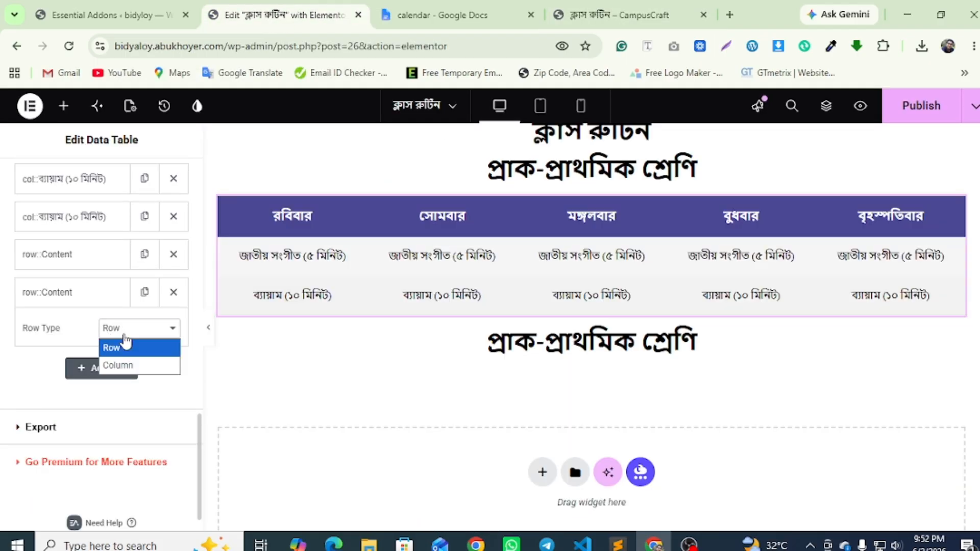
left_click(126, 366)
scroll(74, 356, "down", 3)
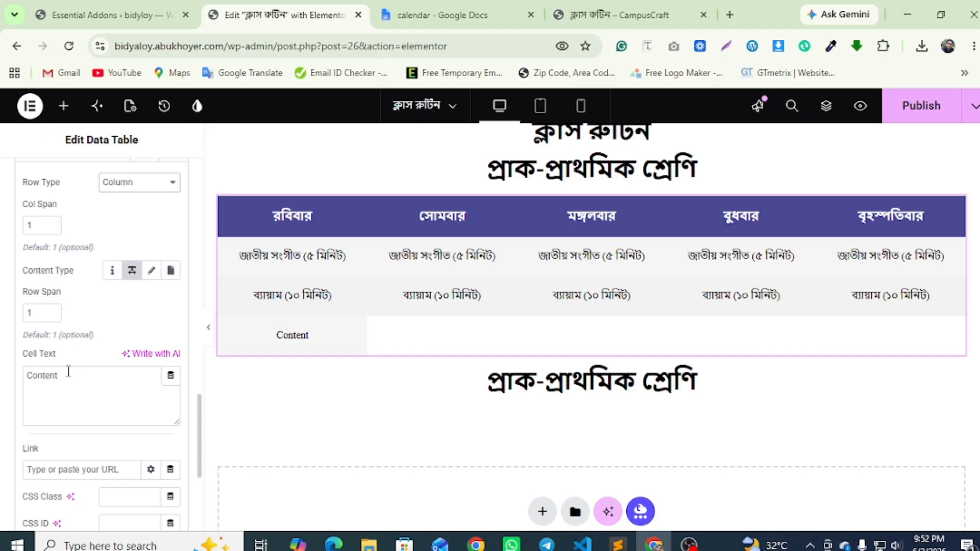
double_click(48, 378)
right_click(46, 378)
left_click(92, 185)
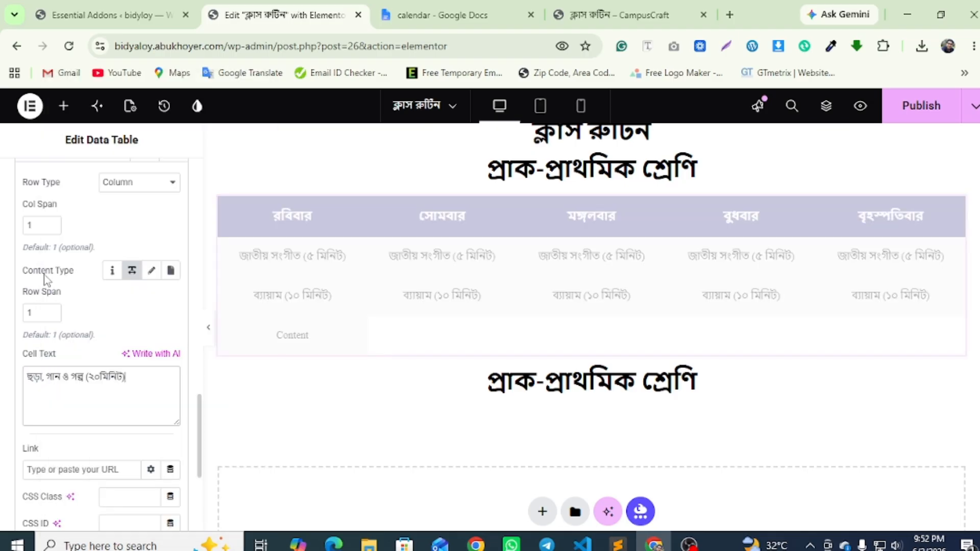
Duplicate the ছড়া, গান ও গল্প (২০মিনিট) cell four times to fill the third row's remaining columns.
scroll(68, 260, "up", 2)
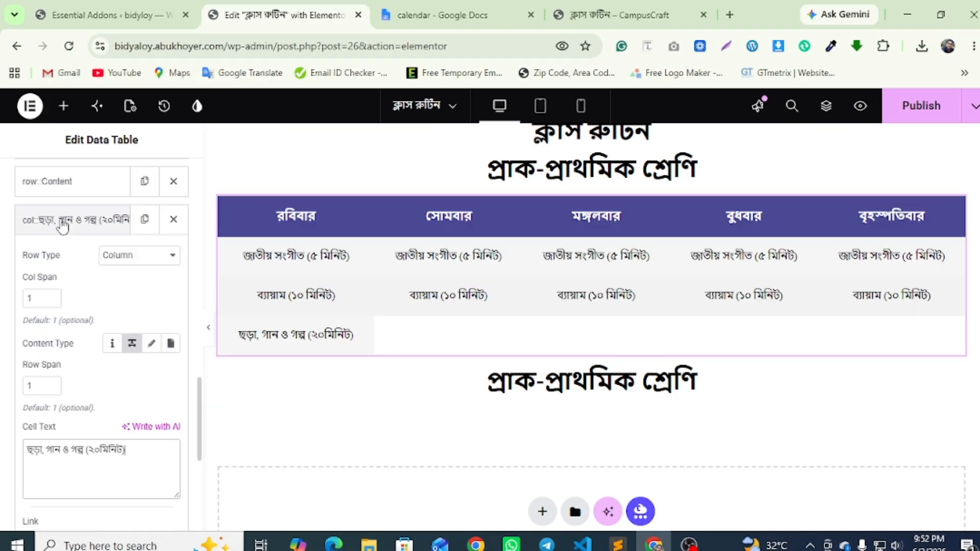
left_click(69, 219)
left_click(144, 220)
scroll(118, 245, "up", 2)
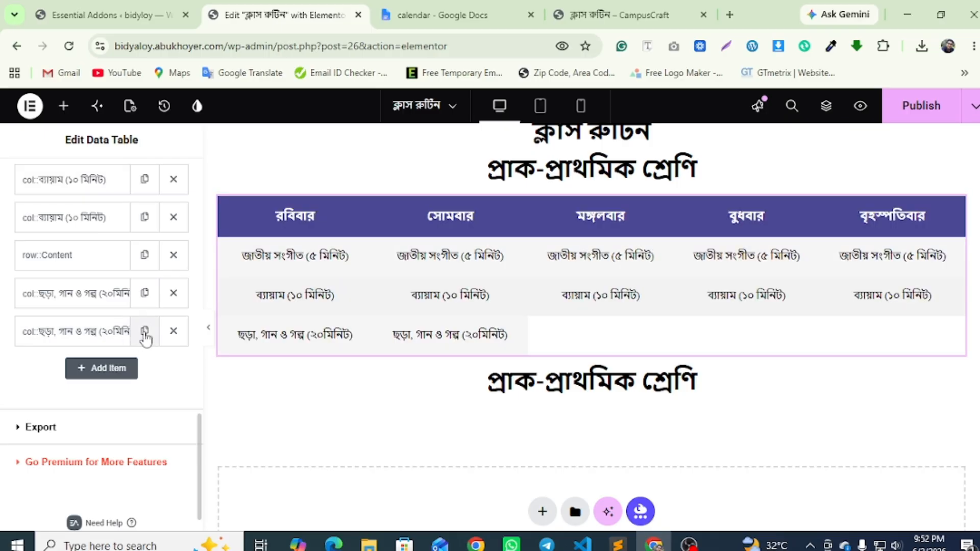
left_click(144, 330)
left_click(145, 369)
left_click(145, 407)
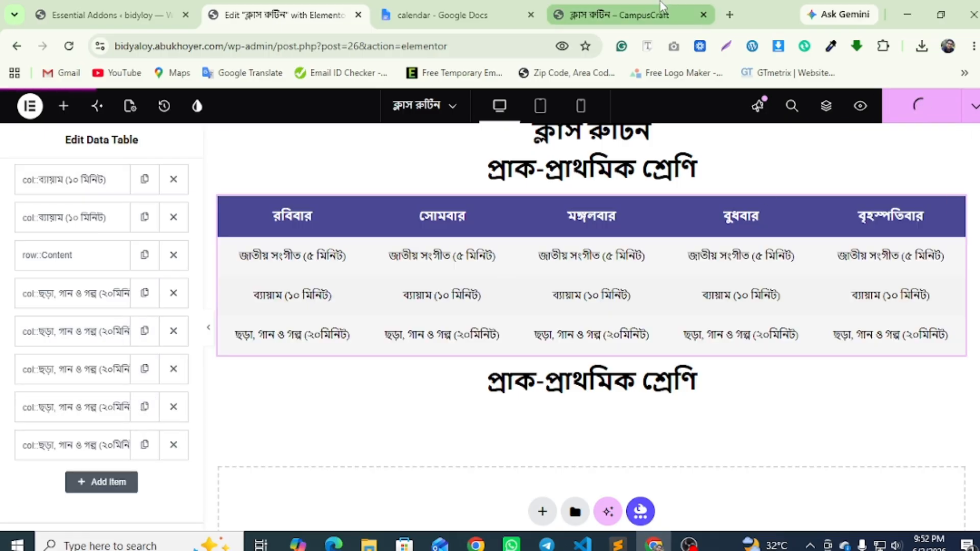
Copy প্রাক-পঠন ও প্রাক-লিখন(৩০ মিনিট) from the fourth row of the reference page's first table.
left_click(658, 6)
scroll(301, 259, "down", 1)
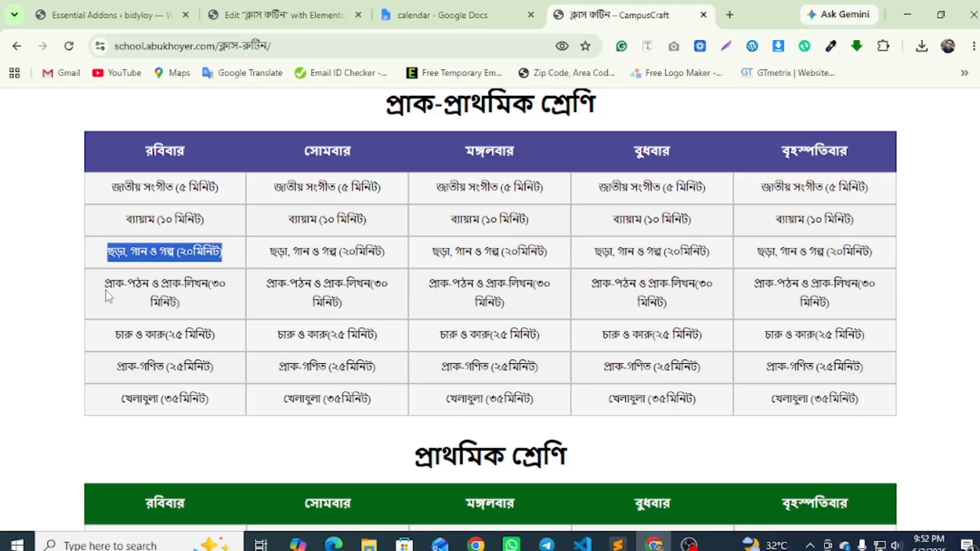
left_click_drag(110, 289, 158, 302)
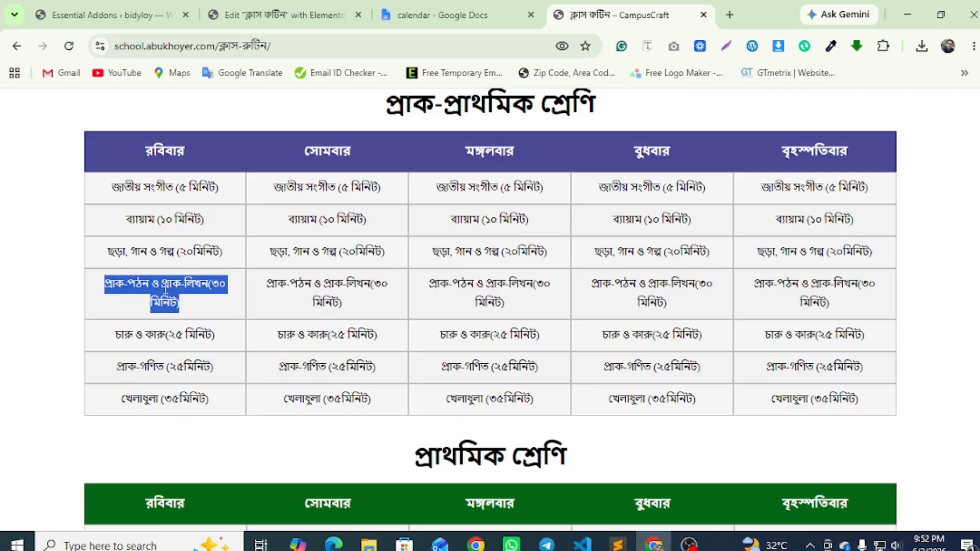
right_click(166, 289)
left_click(207, 46)
Return to the Elementor editor and add a fourth row item after the last ছড়া, গান ও গল্প (২০মিনিট) cell.
left_click(271, 11)
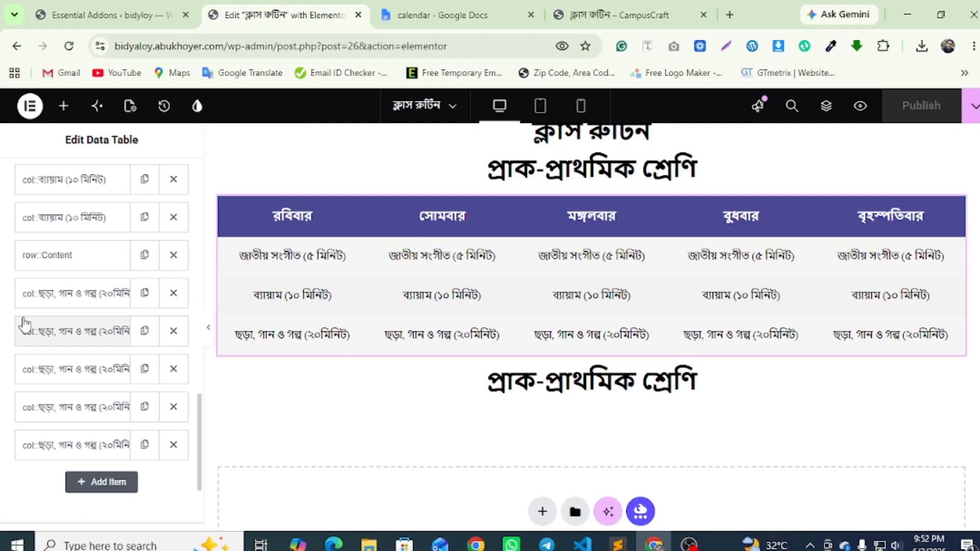
scroll(28, 330, "down", 2)
left_click(101, 341)
scroll(112, 342, "down", 1)
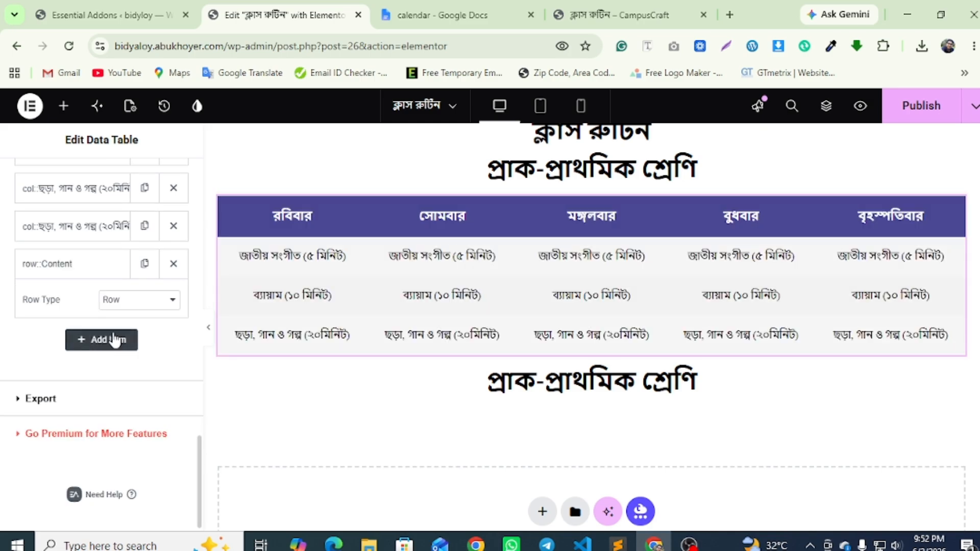
Add a column item to the fourth row and replace its cell text with the copied প্রাক-পঠন ও প্রাক-লিখন(৩০ মিনিট).
left_click(115, 341)
left_click(123, 340)
left_click(116, 374)
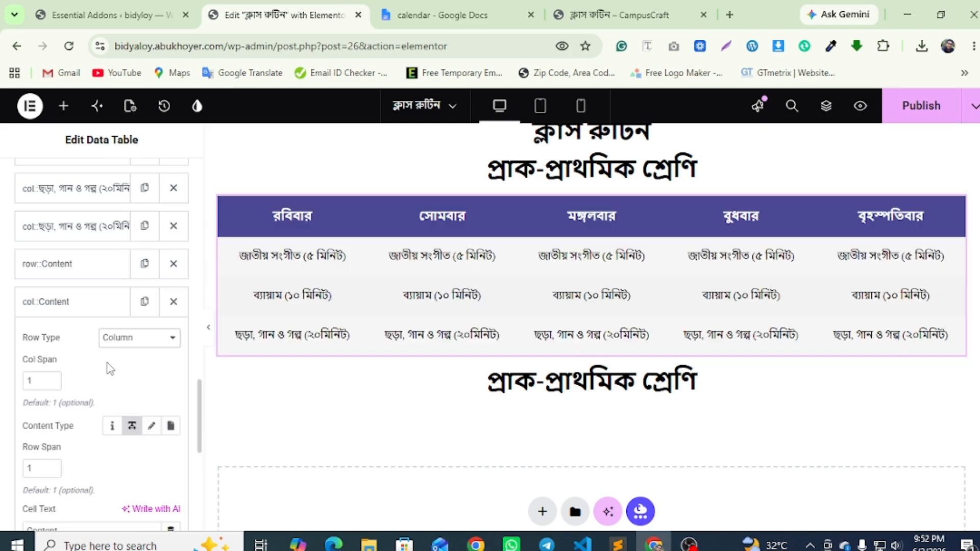
scroll(102, 362, "down", 4)
right_click(26, 314)
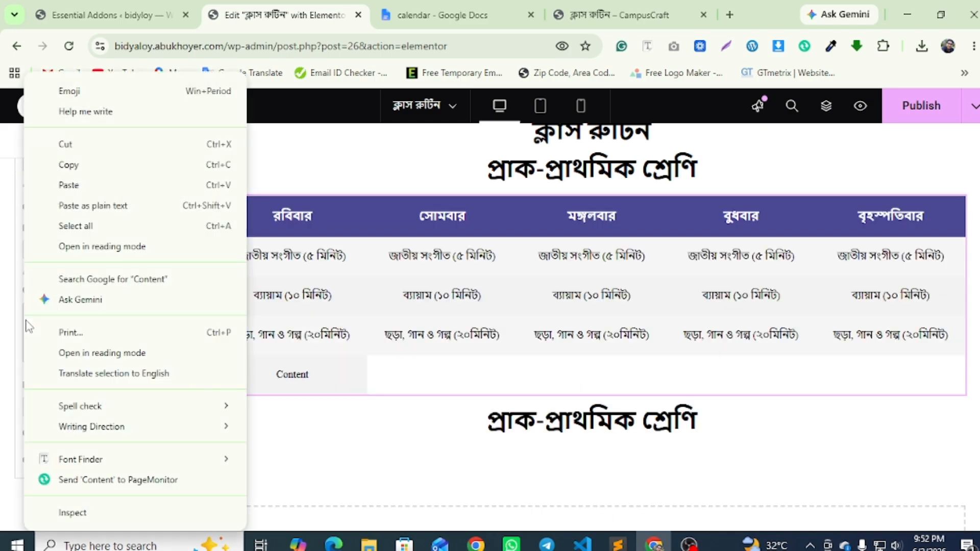
left_click(51, 184)
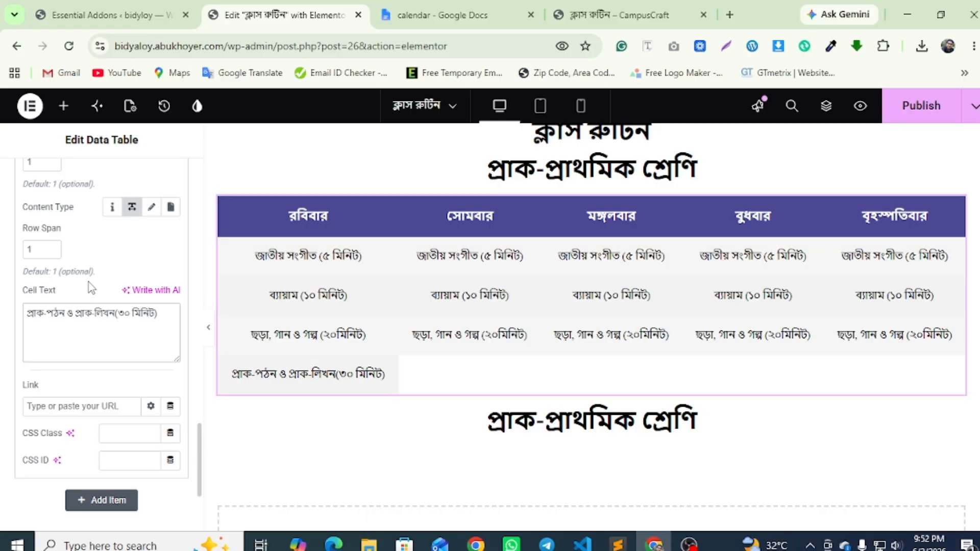
Duplicate the প্রাক-পঠন ও প্রাক-লিখন(৩০ মিনিট) cell four times to fill the fourth row, and publish the page.
scroll(86, 285, "up", 4)
left_click(102, 308)
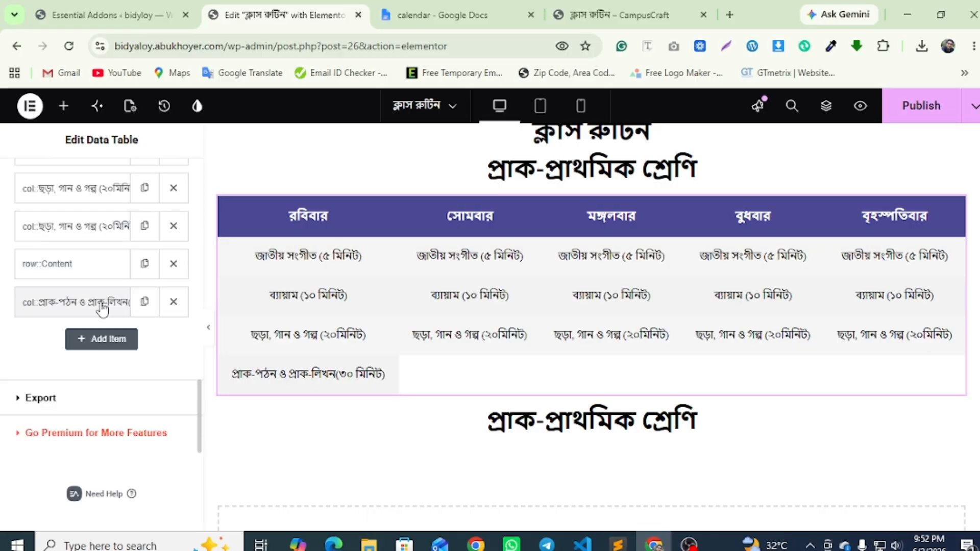
left_click(144, 301)
left_click(144, 348)
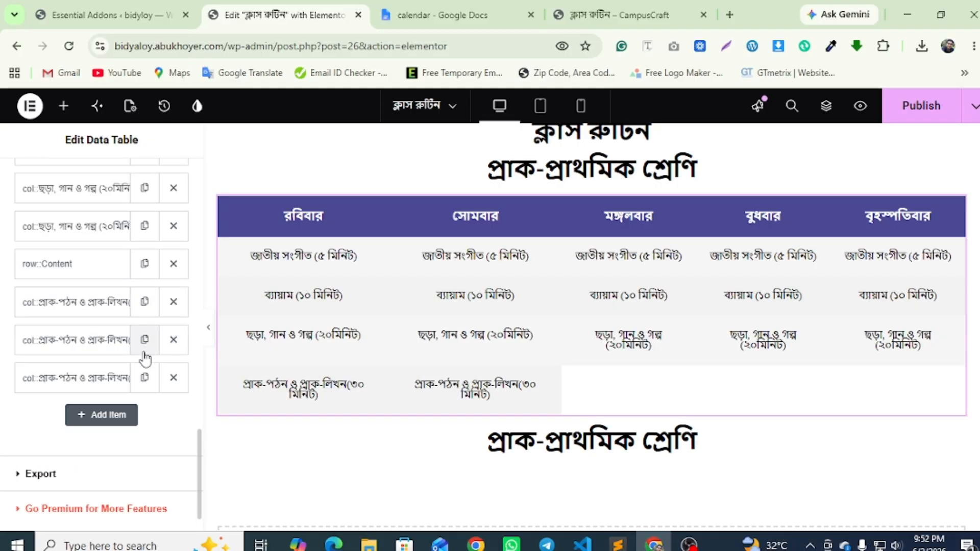
left_click(145, 379)
left_click(145, 421)
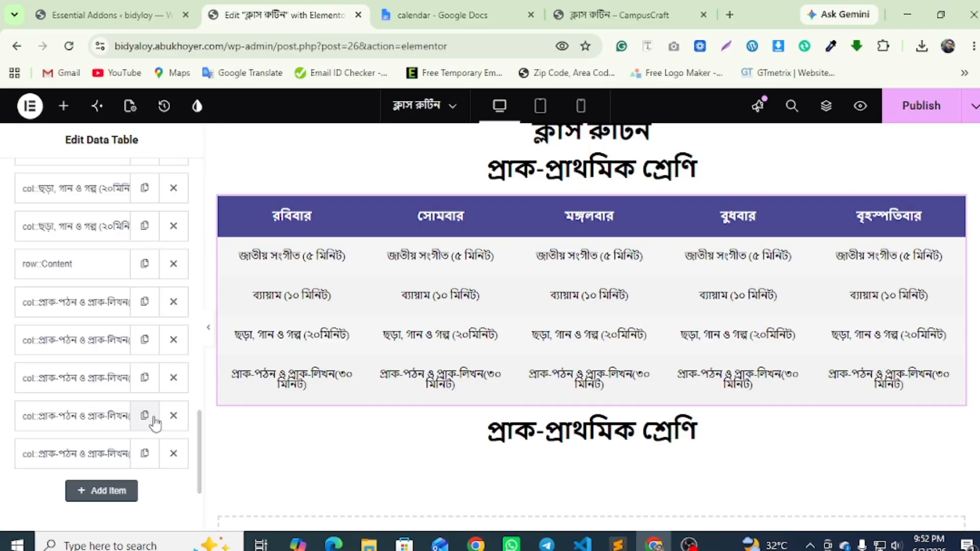
left_click(930, 115)
Copy চারু ও কারু(২৫ মিনিট) from the fifth row of the reference page's first table.
left_click(674, 15)
scroll(437, 312, "down", 1)
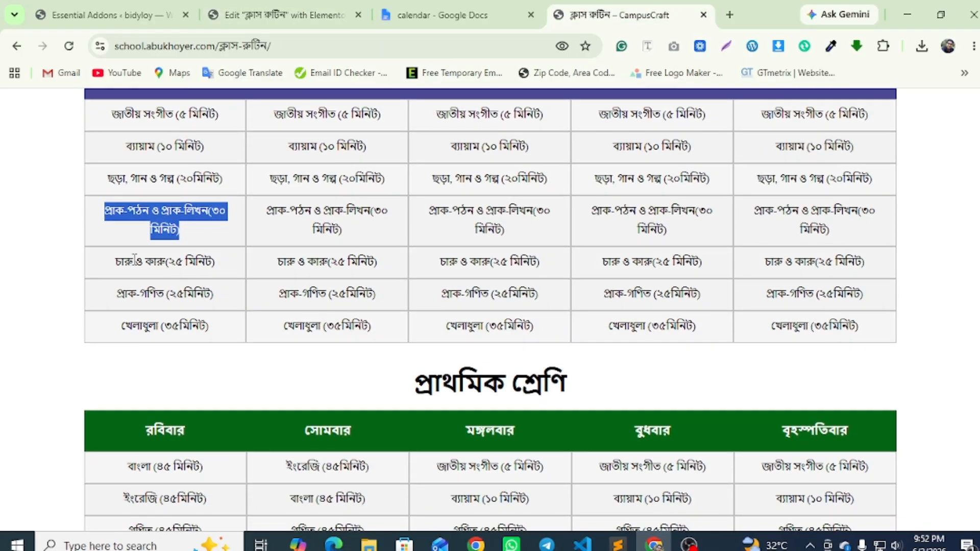
left_click_drag(116, 261, 211, 262)
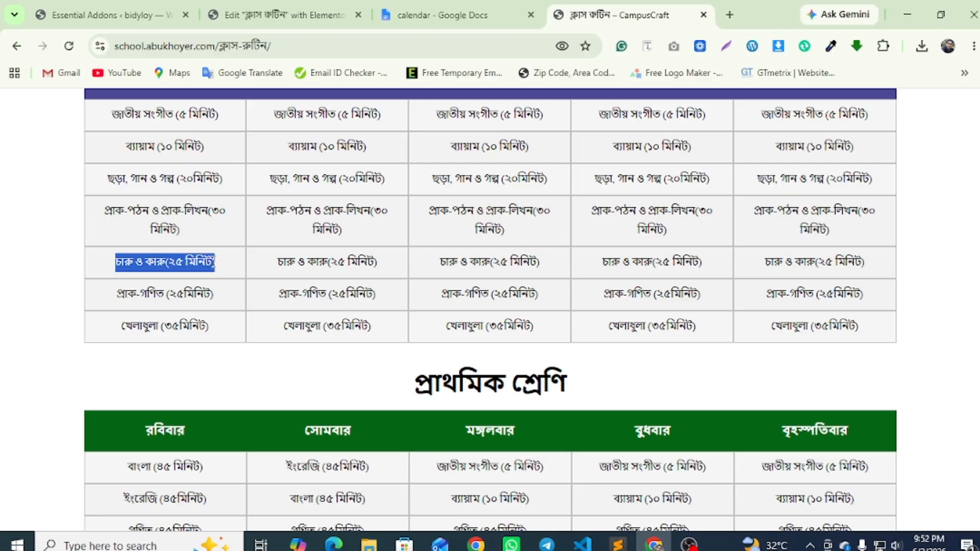
right_click(217, 265)
left_click(255, 281)
Return to the Elementor editor and add a fifth row item after the last প্রাক-পঠন ও প্রাক-লিখন(৩০ মিনিট) cell.
left_click(285, 15)
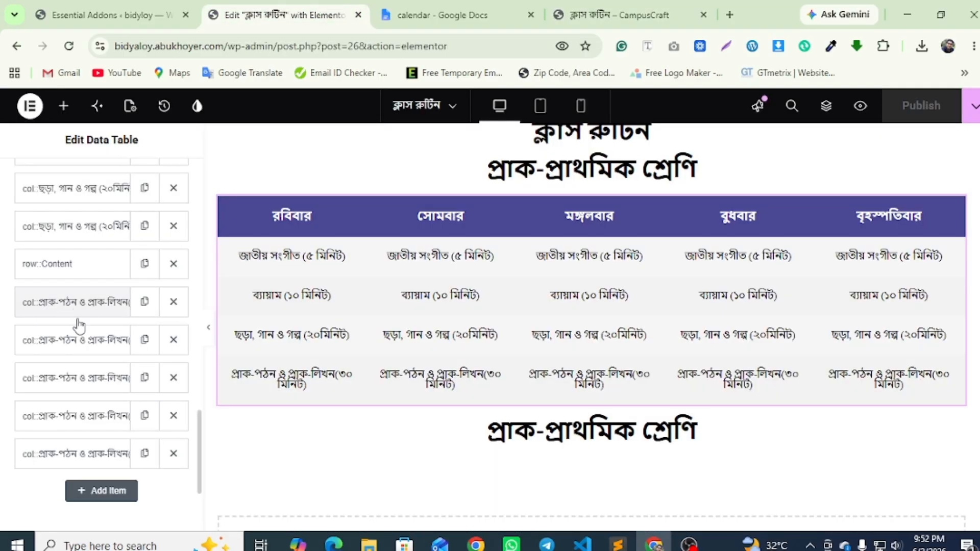
scroll(79, 326, "down", 3)
left_click(104, 346)
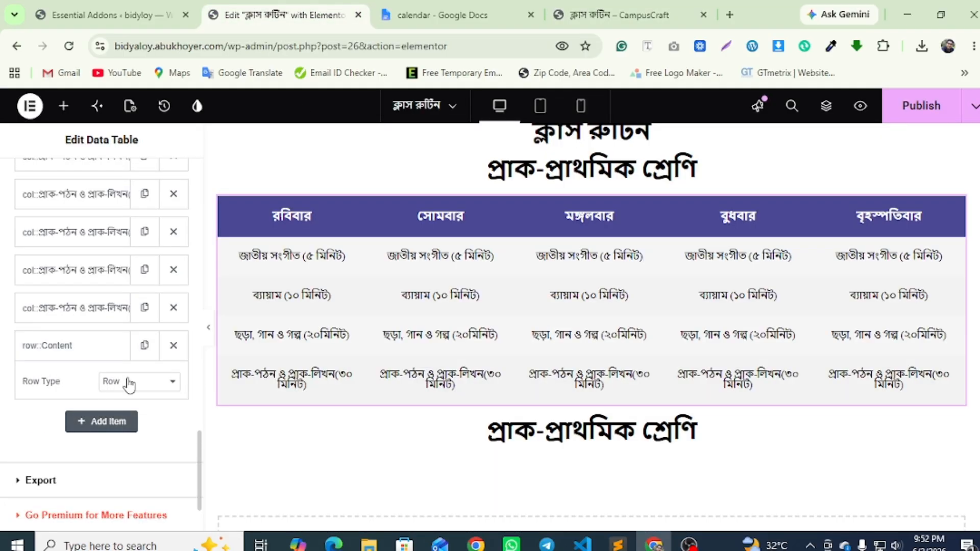
Add a column item to the fifth row and replace its cell text with the copied চারু ও কারু(২৫ মিনিট).
left_click(109, 425)
left_click(139, 290)
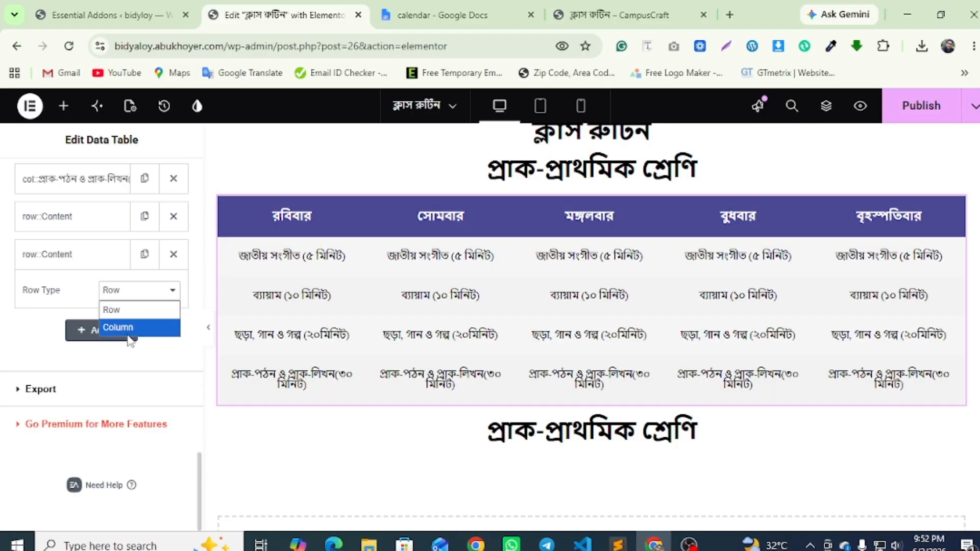
left_click(130, 329)
scroll(102, 337, "down", 3)
left_click(75, 339)
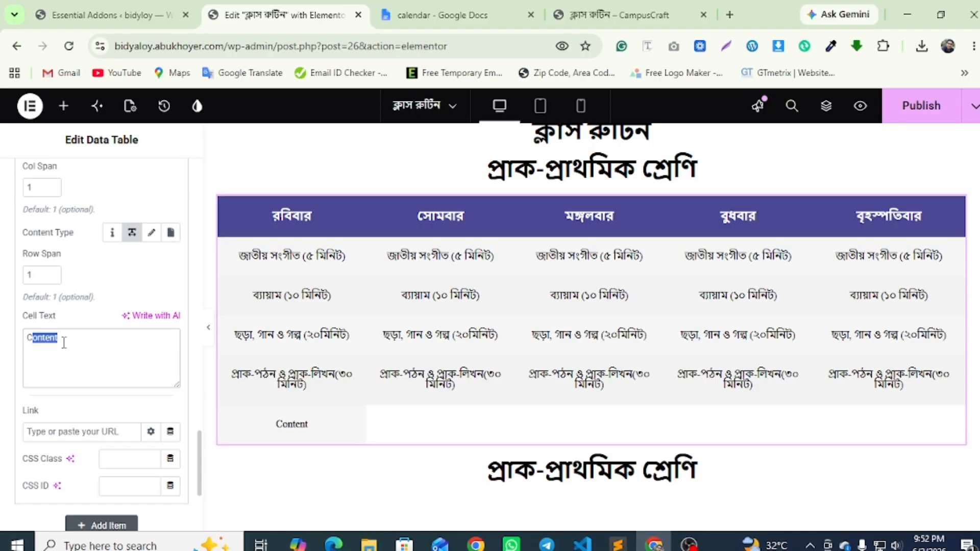
right_click(64, 342)
left_click(34, 343)
right_click(31, 340)
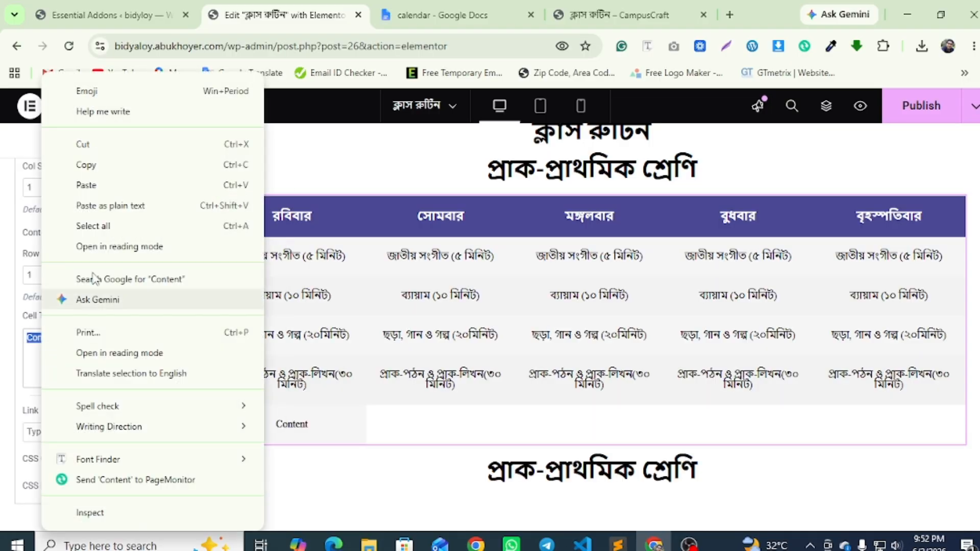
left_click(85, 184)
Duplicate the চারু ও কারু(২৫ মিনিট) cell four times to fill the fifth row, and publish the page.
scroll(62, 286, "up", 3)
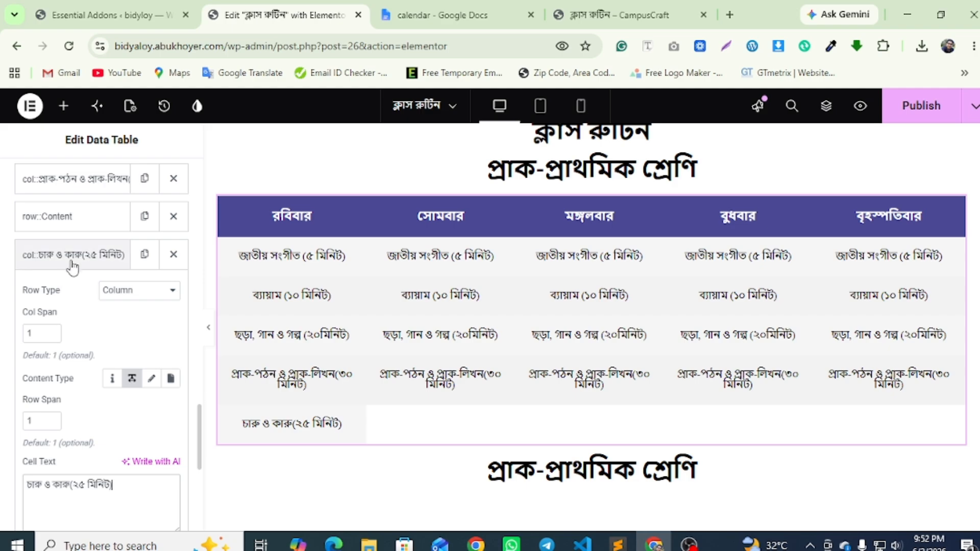
left_click(69, 257)
left_click(144, 254)
left_click(146, 329)
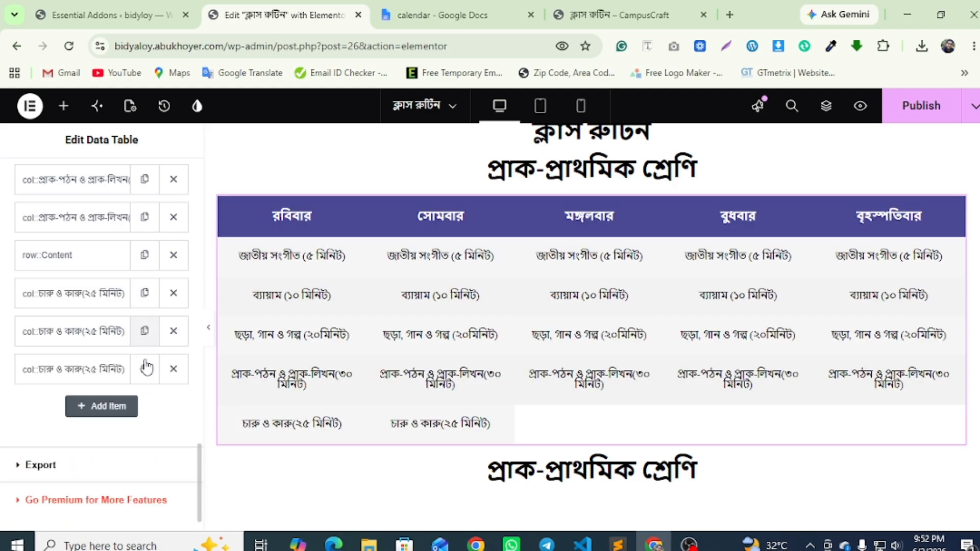
left_click(146, 371)
left_click(147, 416)
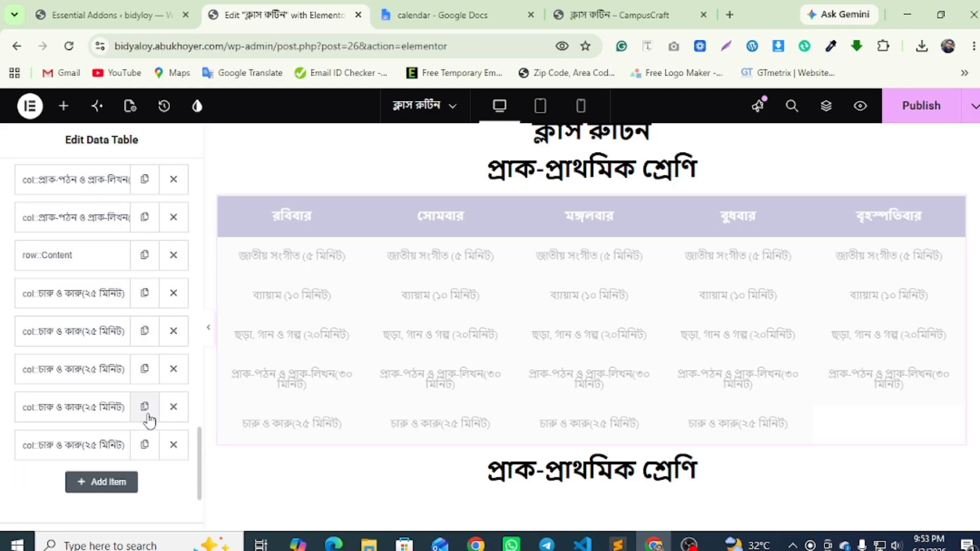
left_click(913, 106)
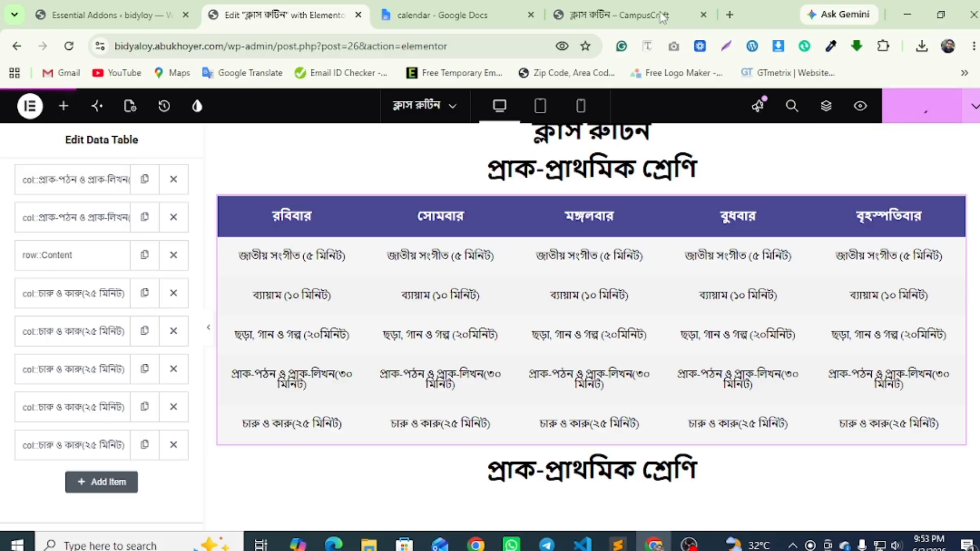
Copy প্রাক-গণিত (২৫মিনিট) from the sixth row of the reference page's first table.
left_click(638, 15)
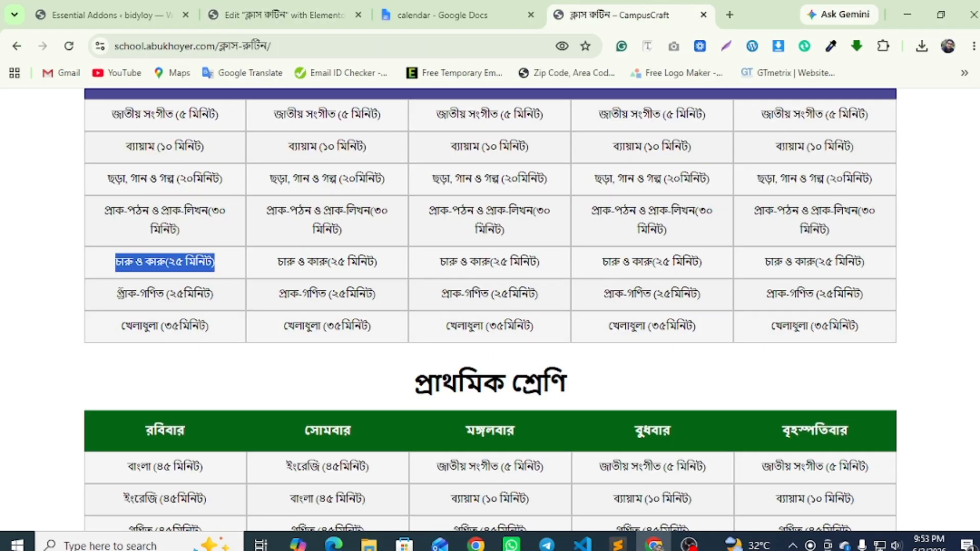
left_click_drag(117, 294, 215, 301)
right_click(211, 297)
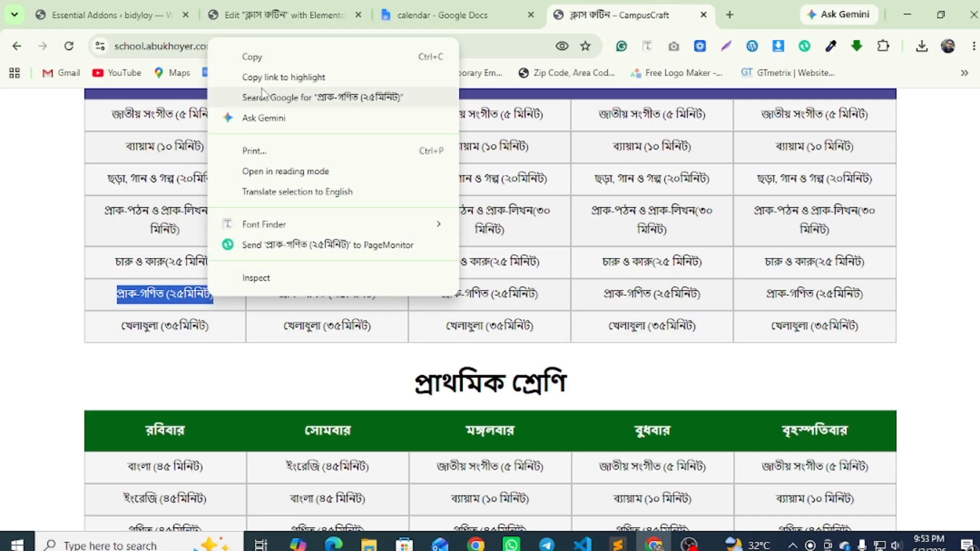
left_click(255, 57)
Return to the Elementor editor and add a sixth row item after the last চারু ও কারু(২৫ মিনিট) cell.
left_click(283, 14)
scroll(56, 329, "down", 2)
left_click(87, 332)
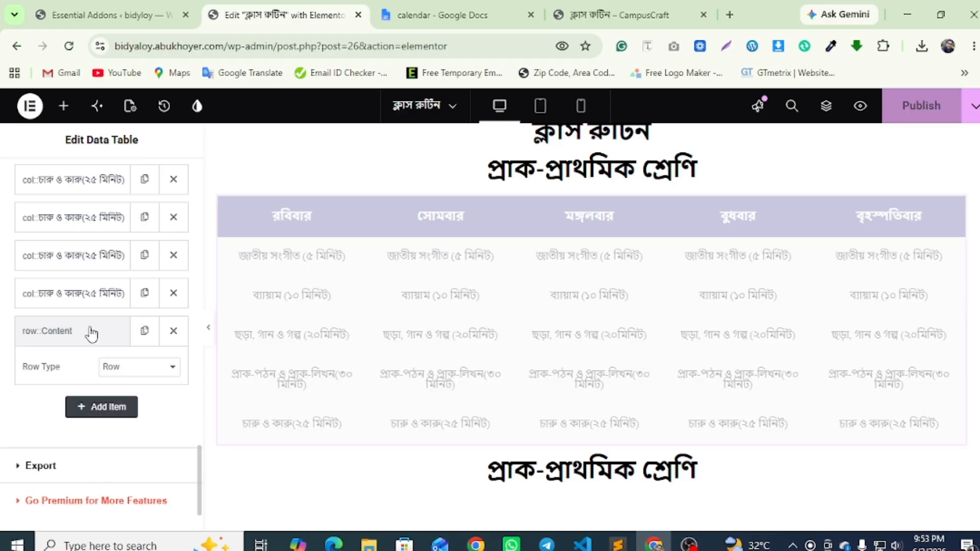
Add a column item to the sixth row and replace its cell text with the copied প্রাক-গণিত (২৫মিনিট).
left_click(100, 407)
left_click(137, 408)
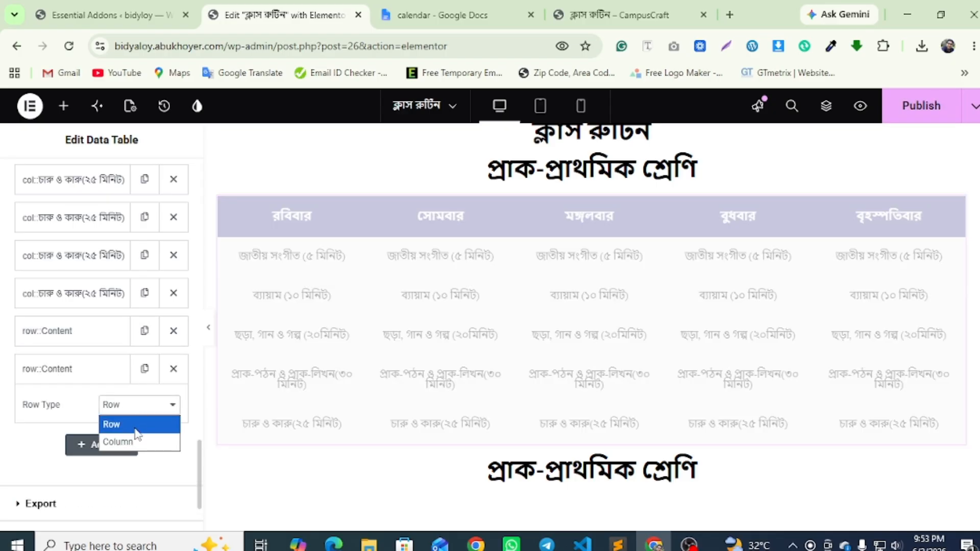
left_click(131, 442)
scroll(110, 389, "down", 4)
double_click(41, 378)
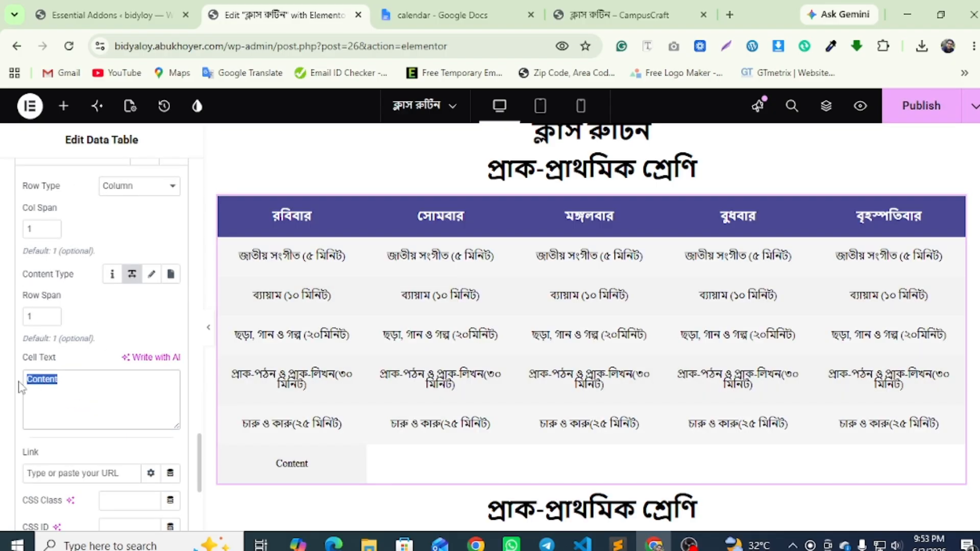
right_click(51, 380)
left_click(99, 188)
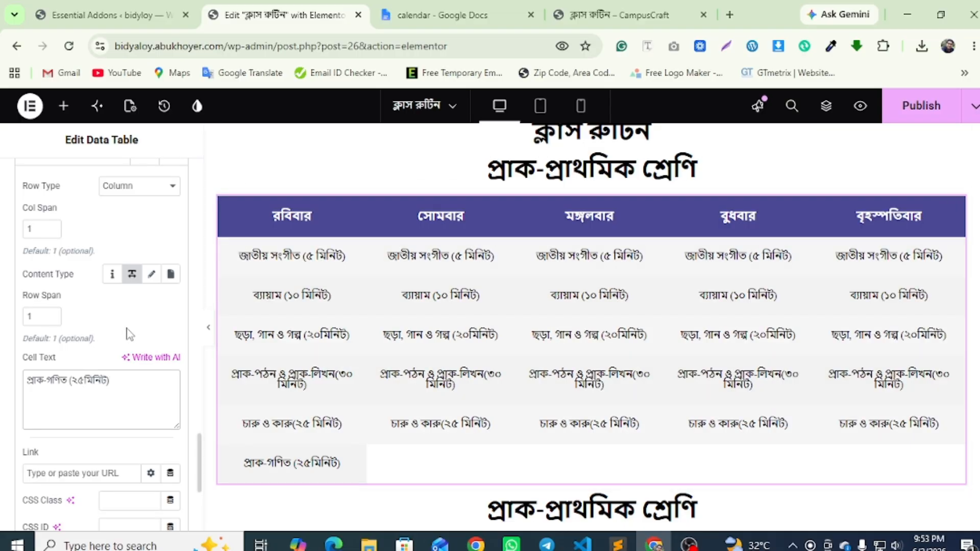
Duplicate the প্রাক-গণিত (২৫মিনিট) cell four times to fill the sixth row, and publish the page.
scroll(100, 234, "up", 1)
left_click(78, 224)
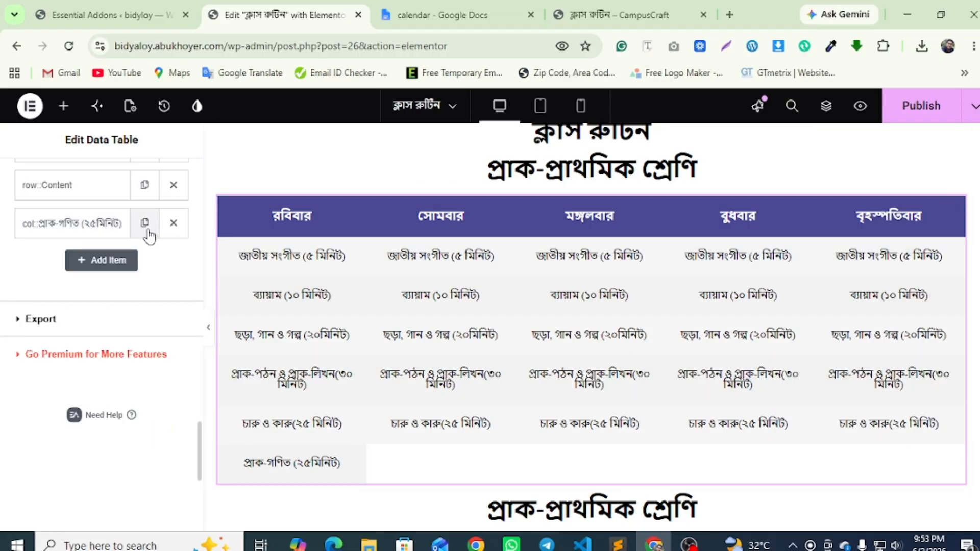
left_click(143, 222)
left_click(144, 331)
left_click(144, 368)
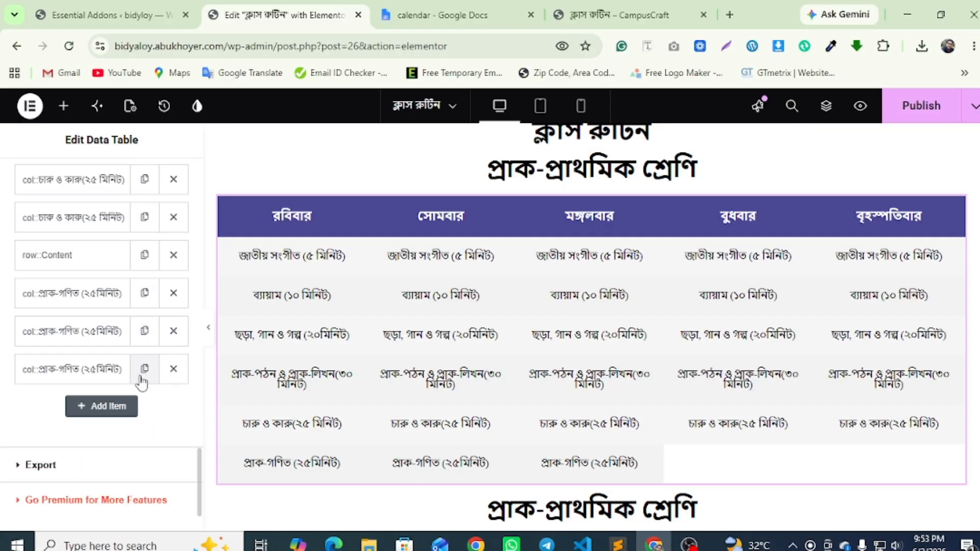
left_click(145, 407)
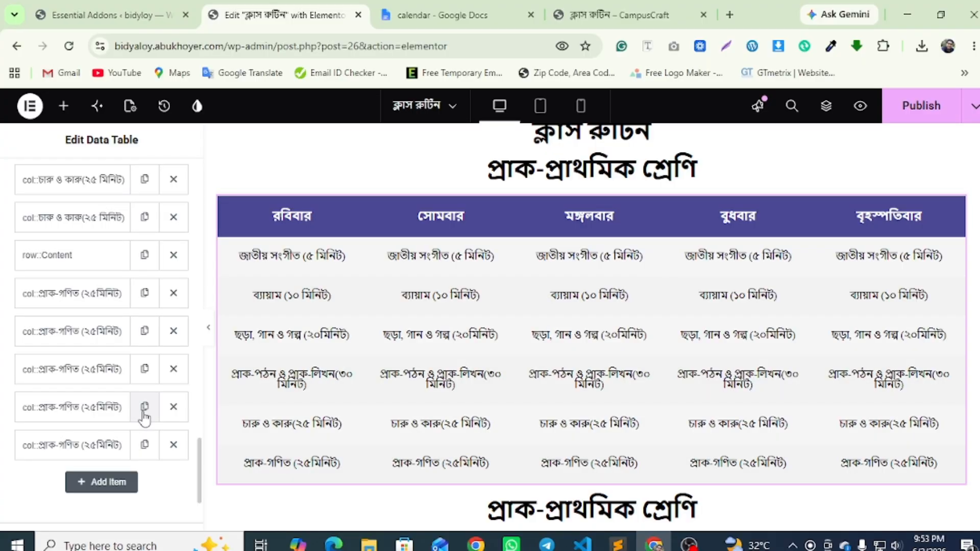
left_click(933, 111)
Copy খেলাধুলা (৩৫মিনিট) from the seventh row of the reference page's first table.
left_click(618, 9)
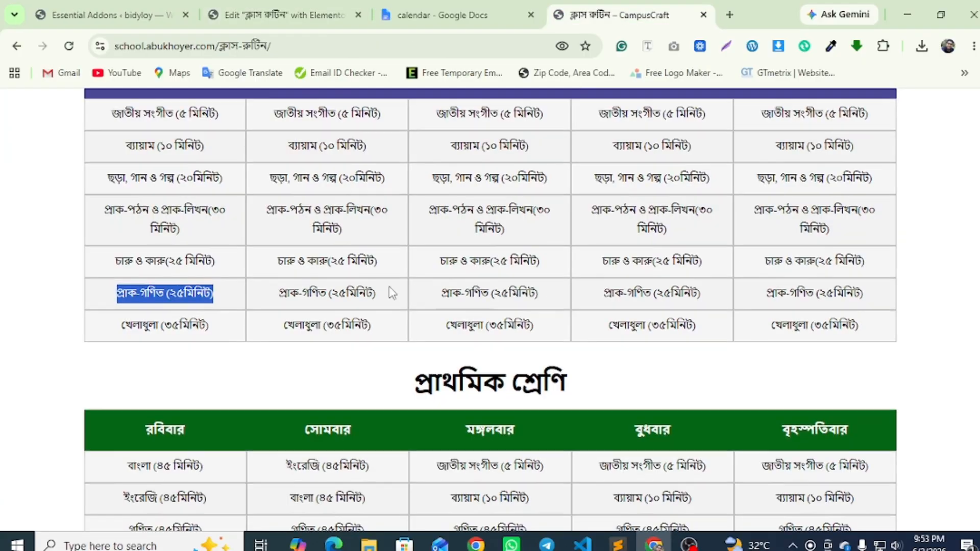
scroll(274, 223, "down", 3)
left_click_drag(122, 183, 207, 181)
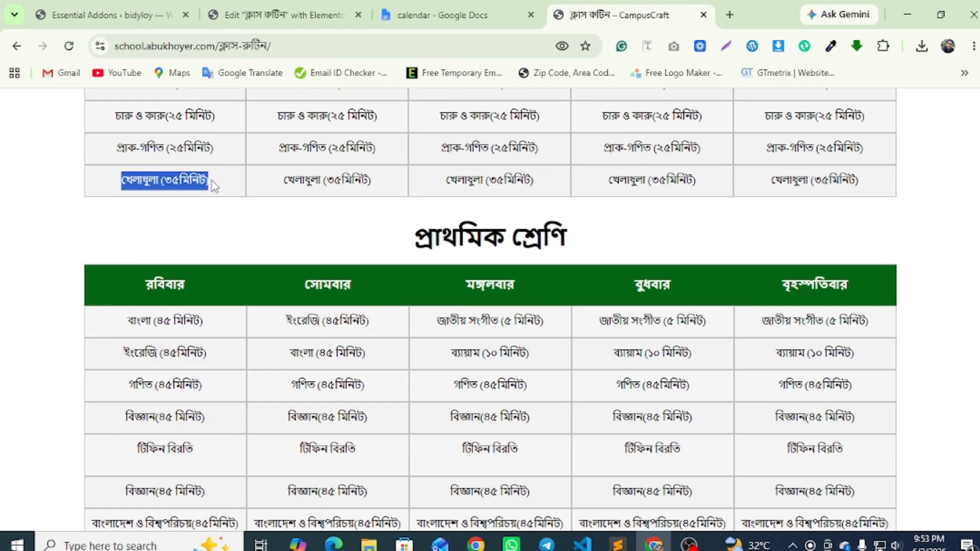
right_click(198, 182)
left_click(240, 199)
Return to the Elementor editor and add a seventh row item after the last প্রাক-গণিত (২৫মিনিট) cell.
left_click(283, 15)
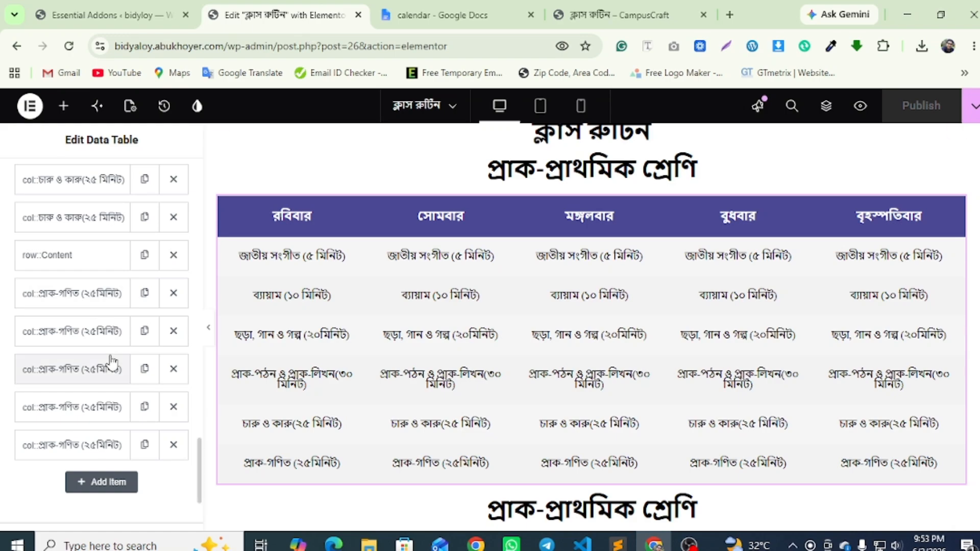
scroll(76, 378, "down", 3)
left_click(99, 343)
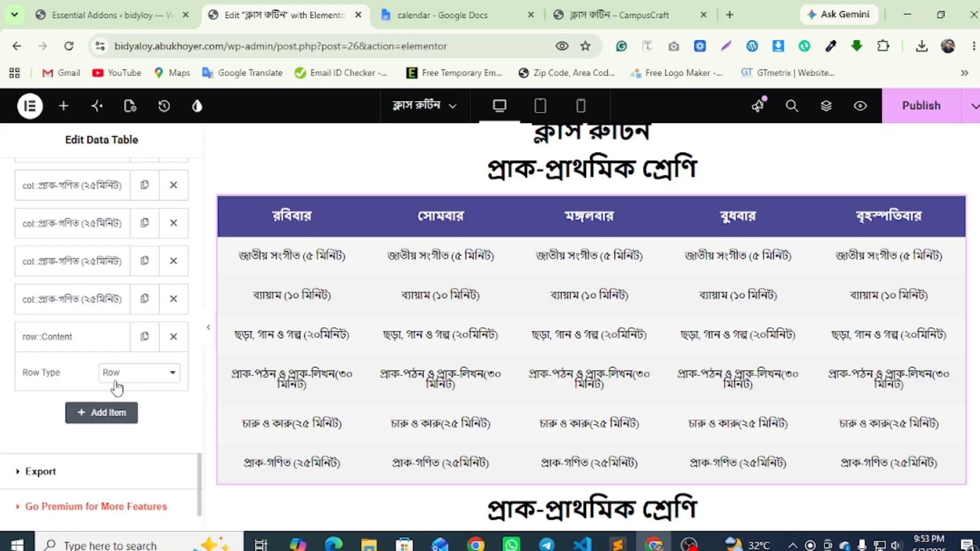
Add a column item to the seventh row and replace its cell text with the copied খেলাধুলা (৩৫মিনিট).
left_click(112, 423)
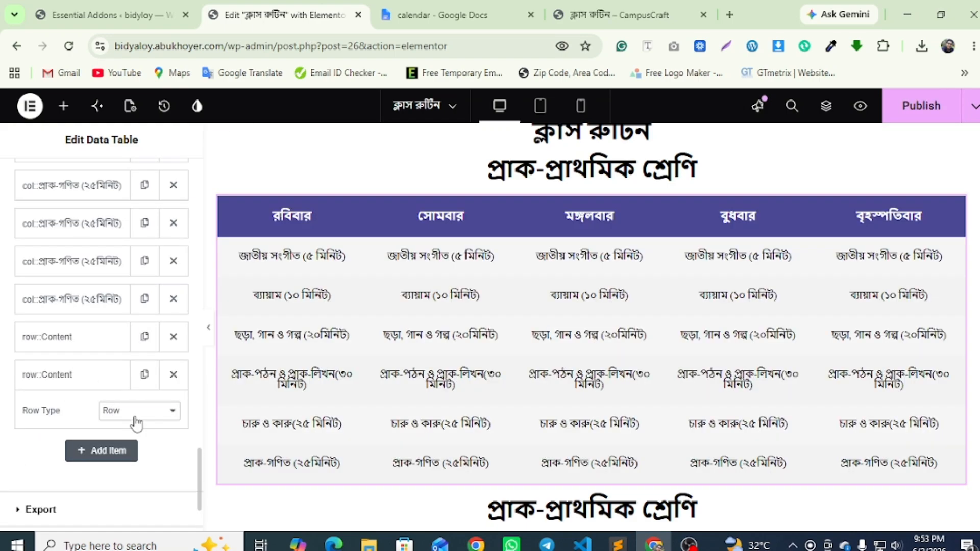
left_click(137, 411)
left_click(110, 444)
scroll(65, 418, "down", 3)
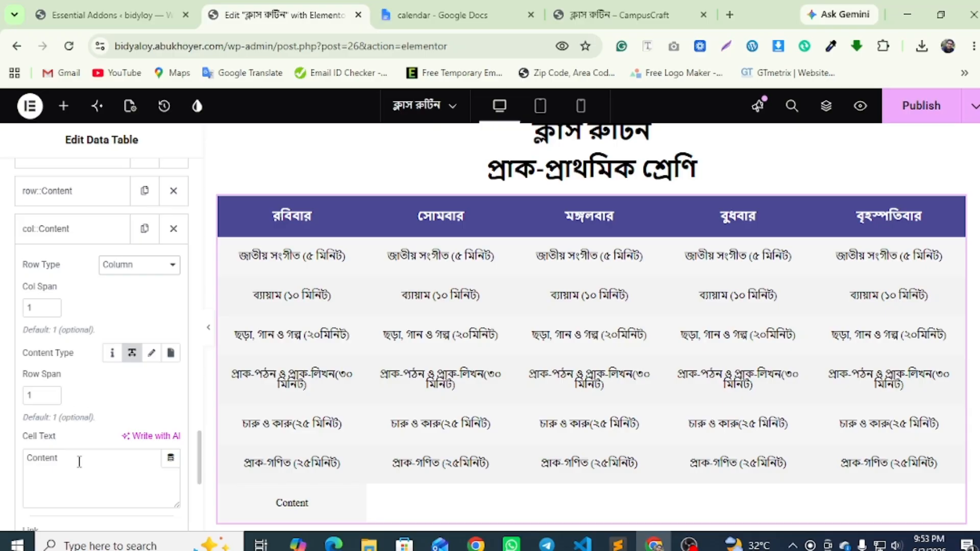
left_click_drag(79, 462, 23, 460)
right_click(53, 462)
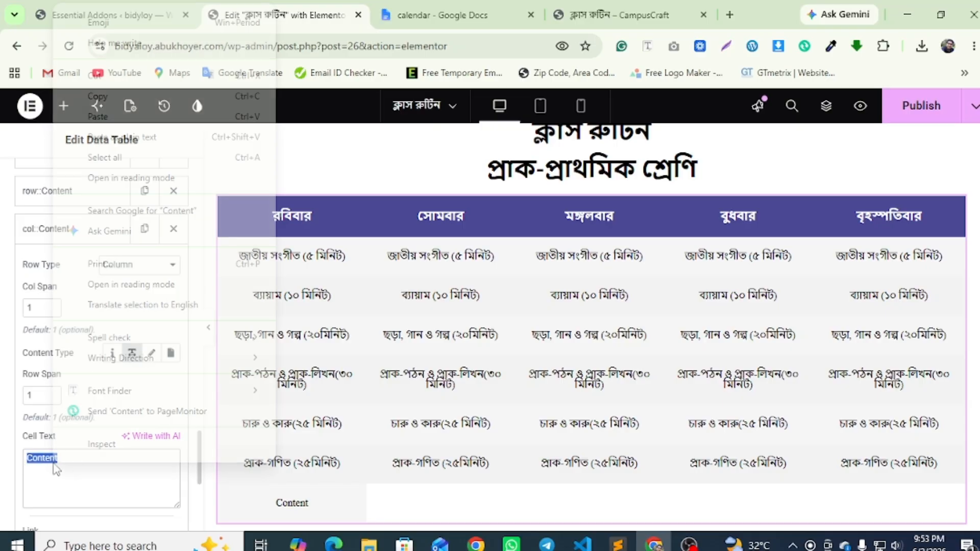
left_click(99, 117)
left_click(81, 229)
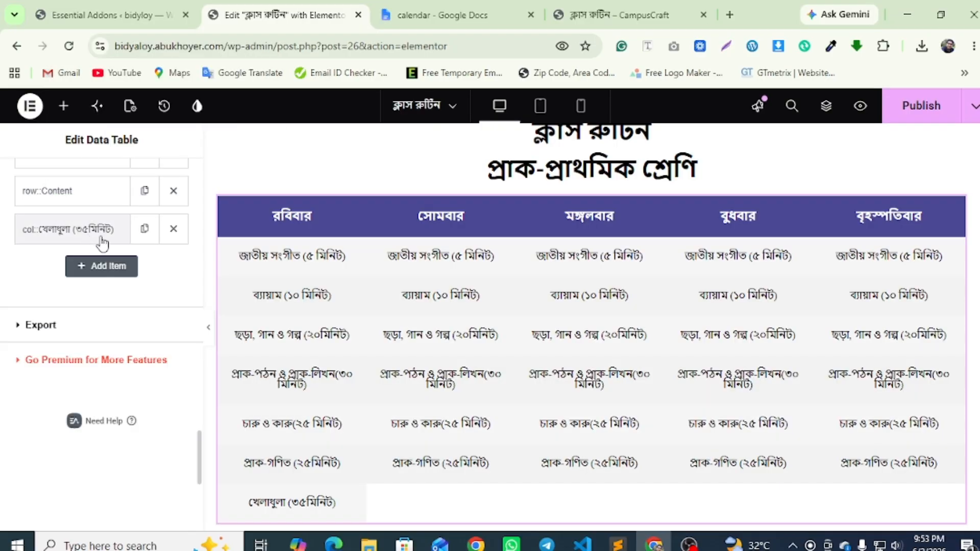
Duplicate the খেলাধুলা (৩৫মিনিট) cell four times to fill the seventh row, and publish the page.
left_click(147, 232)
left_click(143, 332)
left_click(148, 369)
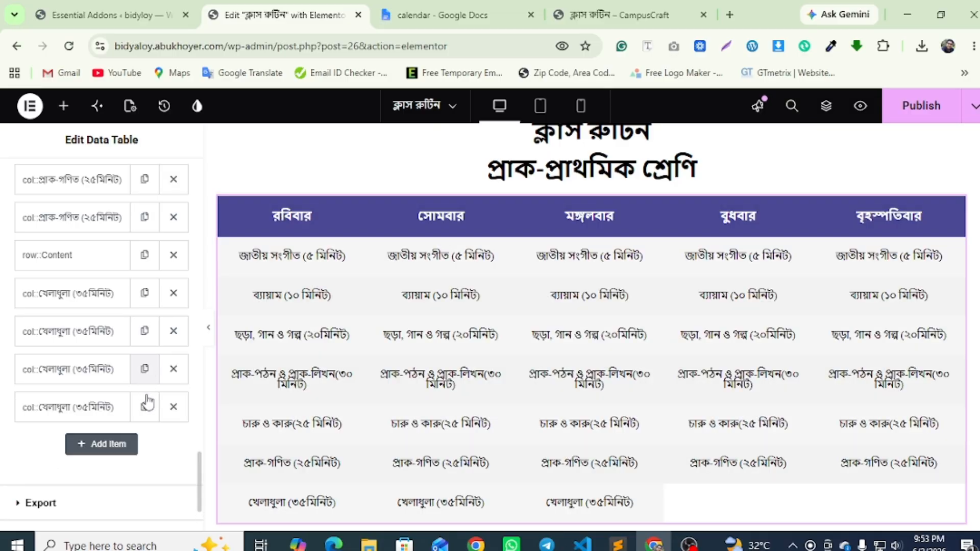
scroll(146, 390, "down", 2)
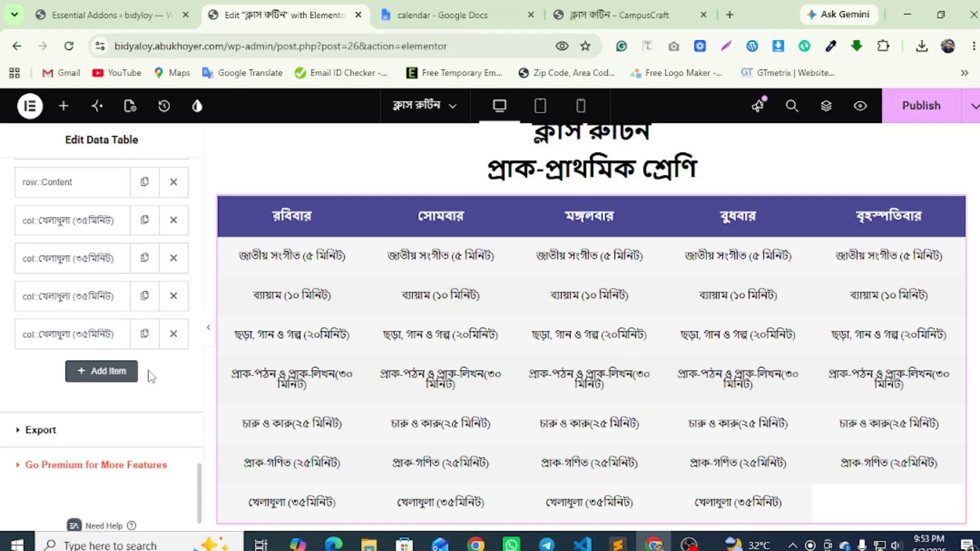
left_click(145, 335)
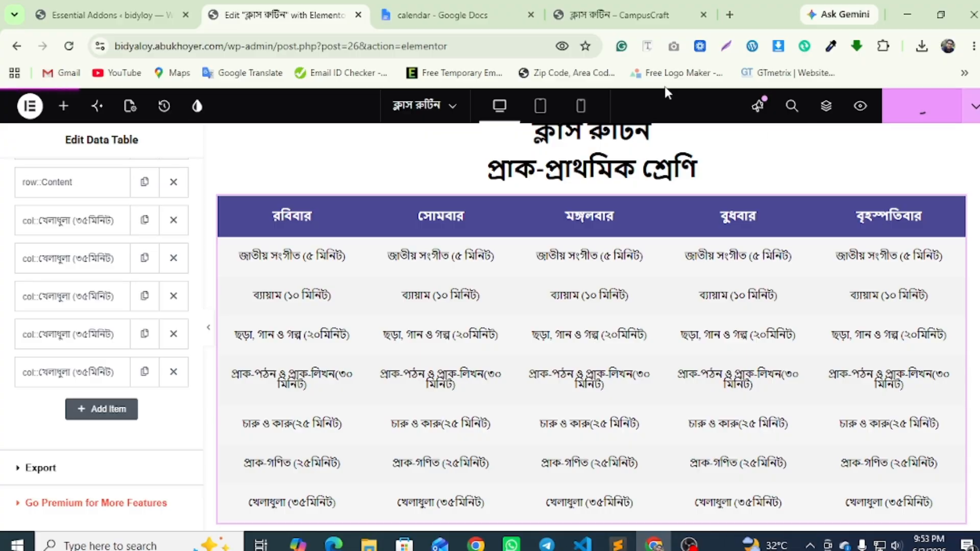
Examine the reference page's first table and go back through the data table's content items in the editor.
left_click(630, 16)
scroll(367, 232, "down", 3)
scroll(366, 221, "up", 4)
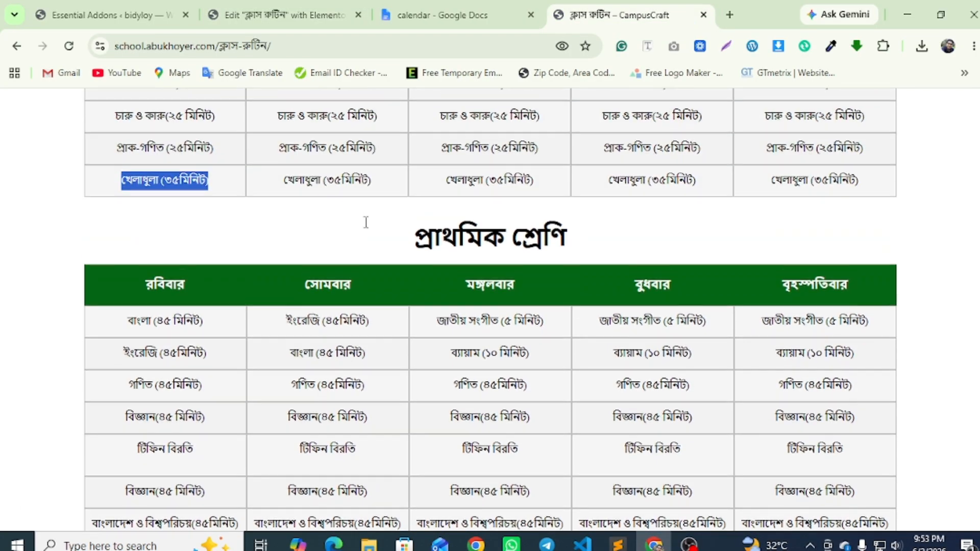
scroll(364, 210, "up", 3)
left_click(283, 15)
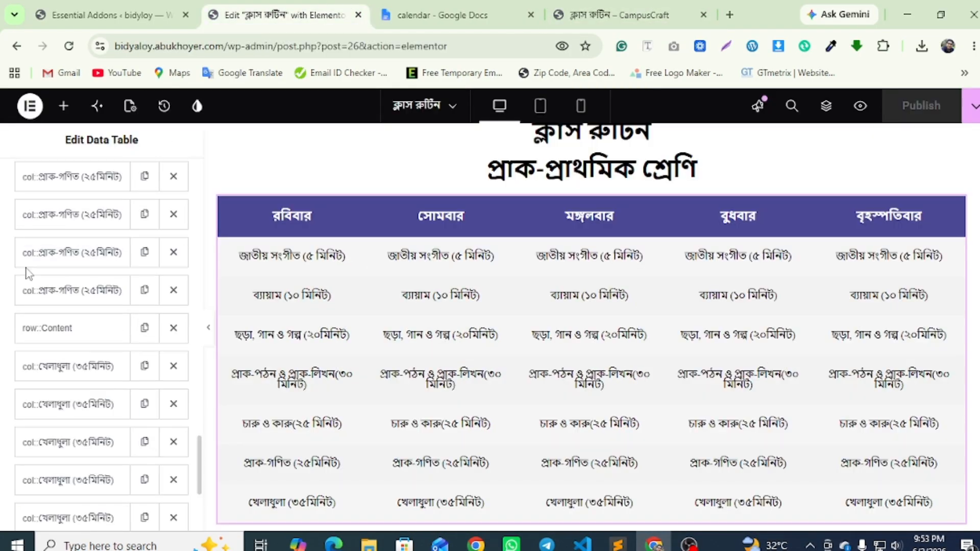
scroll(34, 259, "up", 5)
scroll(37, 258, "down", 5)
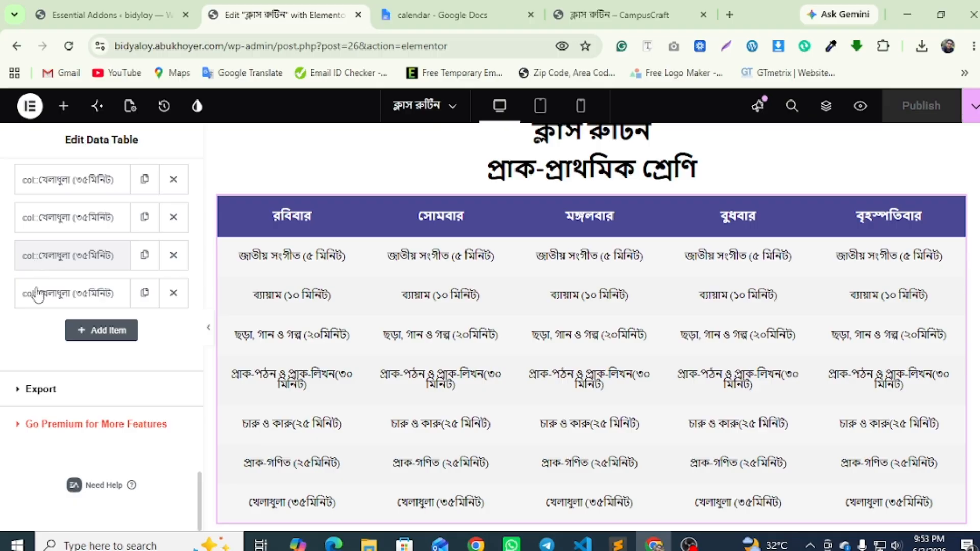
scroll(37, 295, "up", 10)
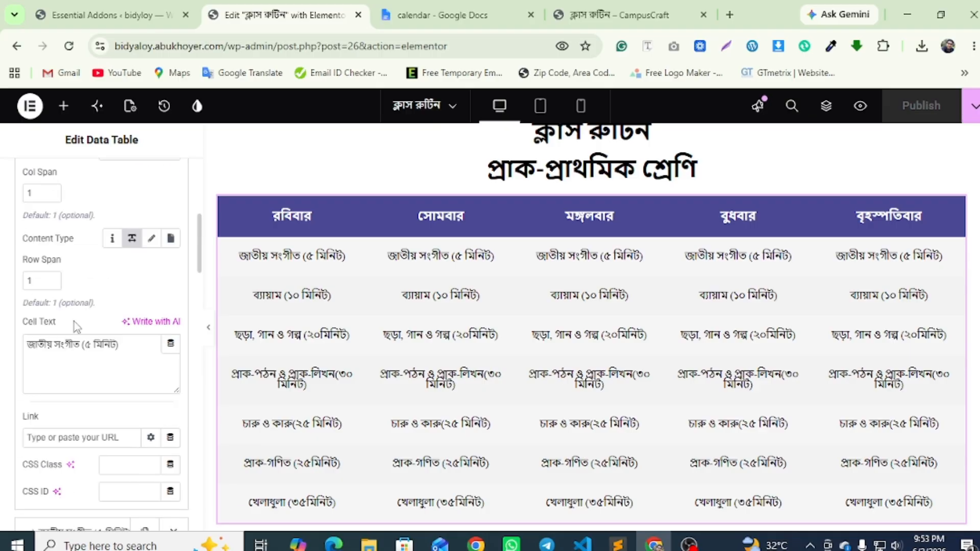
scroll(76, 324, "up", 10)
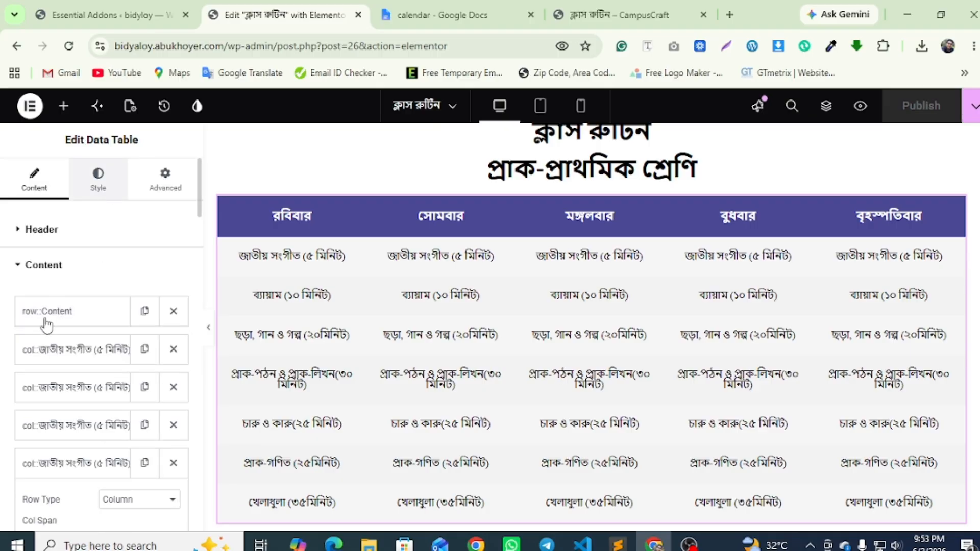
Try a solid border 1 px wide on all sides of the table's header cells.
scroll(20, 345, "down", 1)
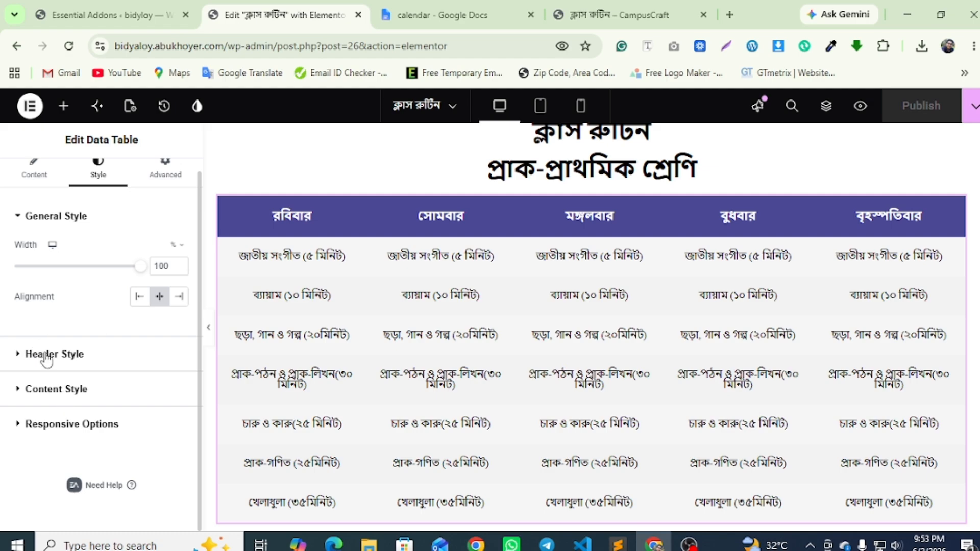
left_click(46, 357)
scroll(99, 401, "down", 5)
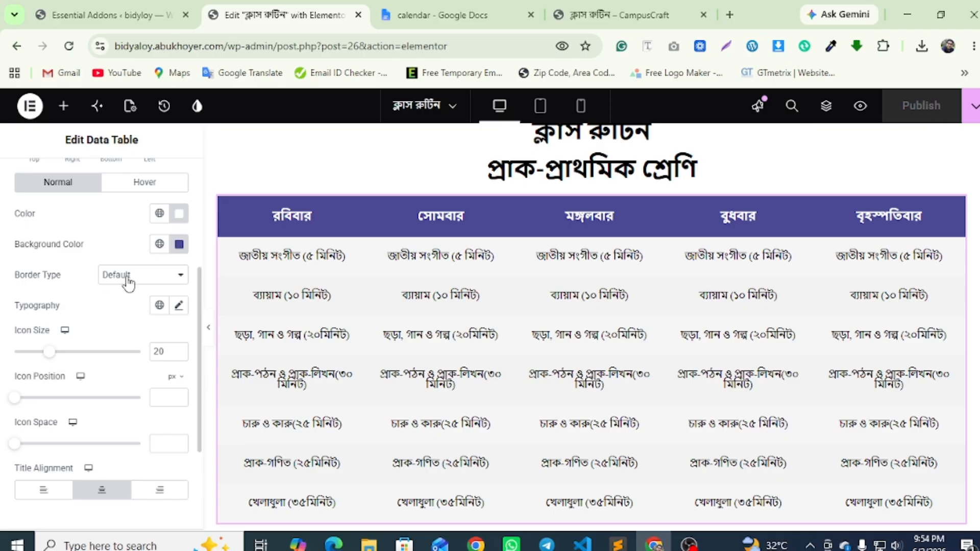
left_click(128, 278)
left_click(120, 329)
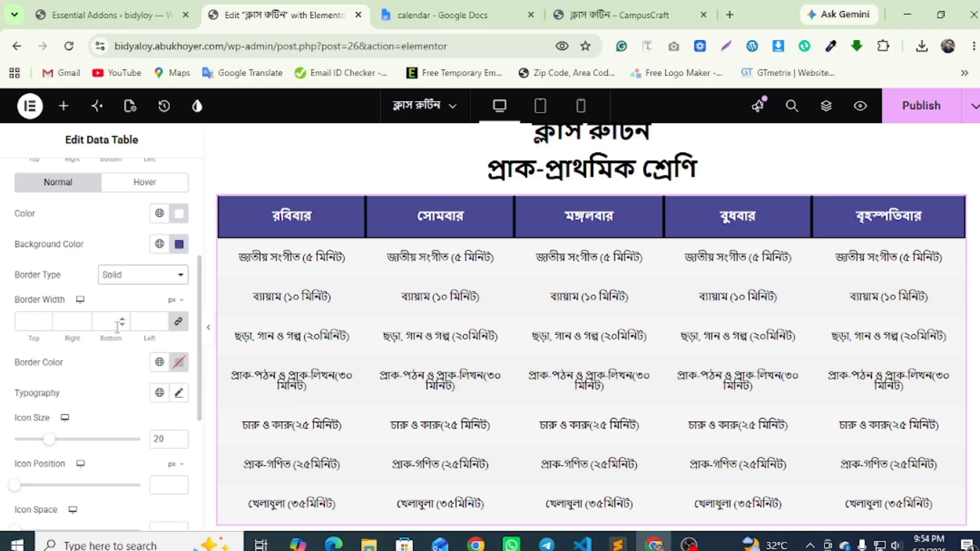
left_click(163, 321)
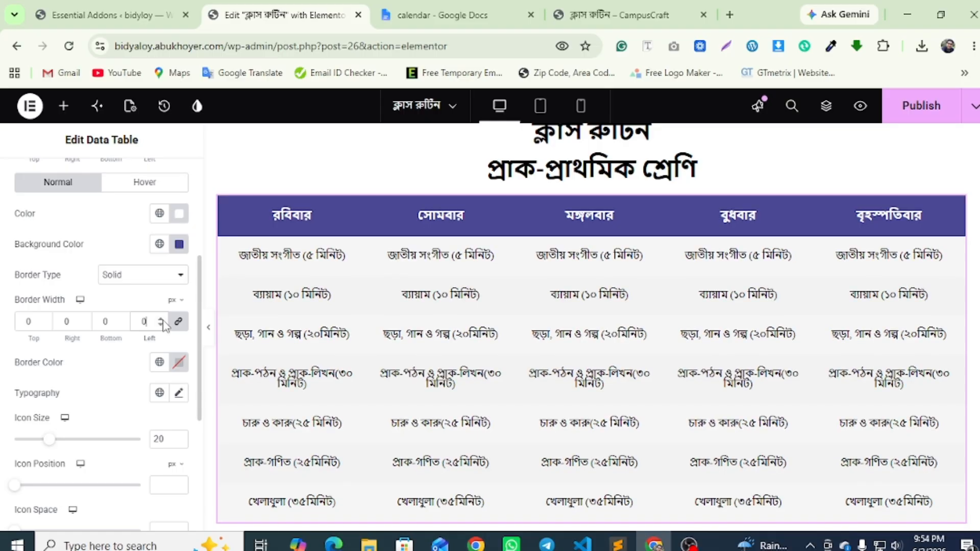
left_click(162, 322)
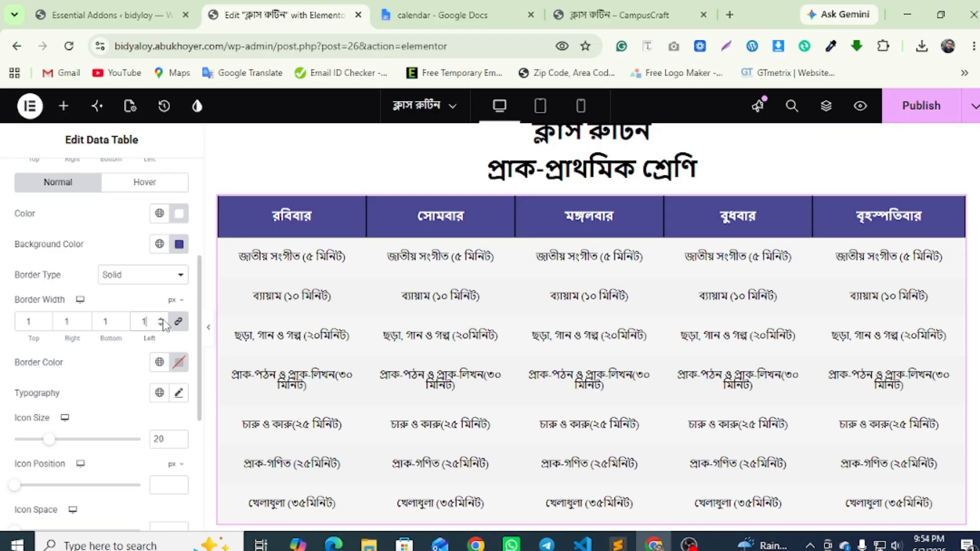
Try the gray #696969 as the header border color, checking it against the reference page's table.
left_click(178, 363)
left_click_drag(153, 274, 85, 237)
left_click(628, 15)
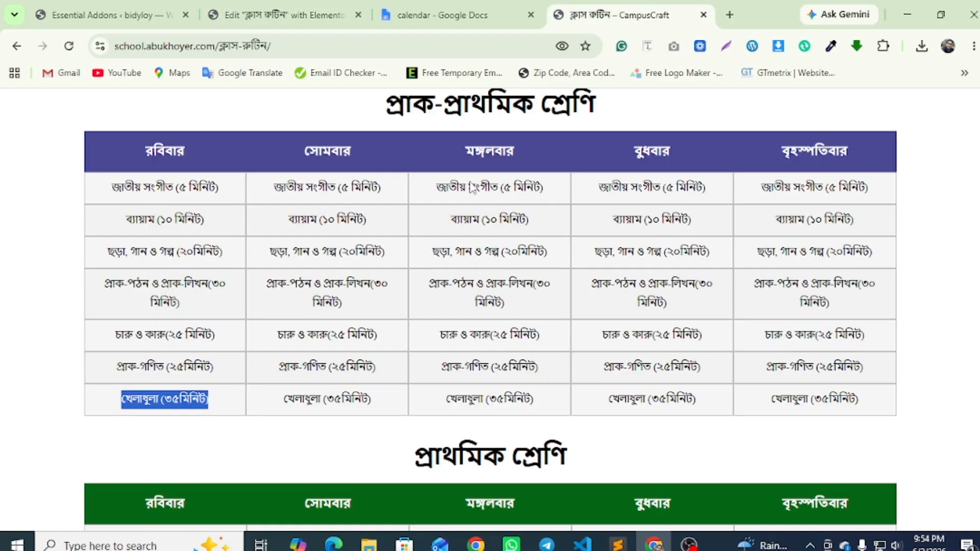
left_click(283, 15)
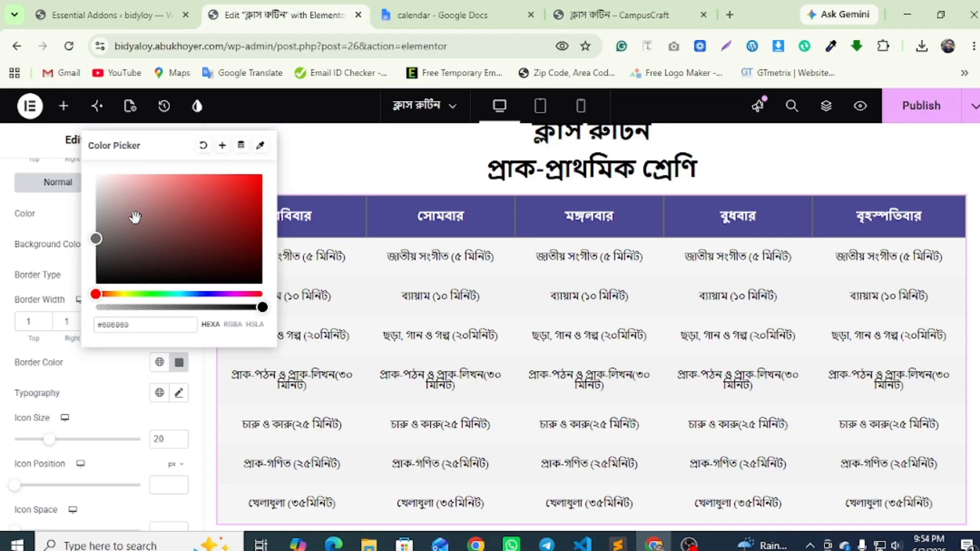
left_click(5, 317)
Set the header cells' border type to None.
left_click(148, 277)
left_click(117, 308)
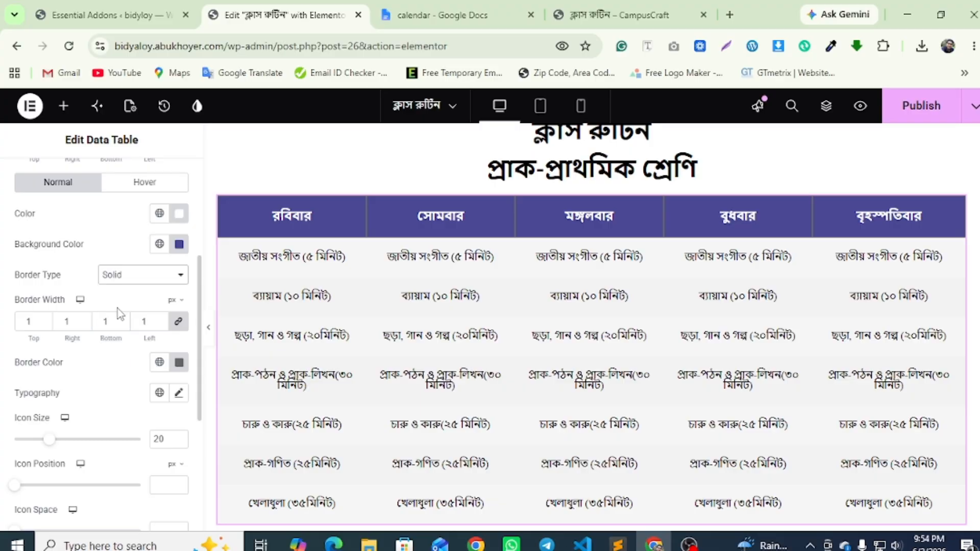
Give the table's content cells a solid border 1 px wide on all sides, and publish the page.
scroll(52, 340, "down", 3)
left_click(72, 395)
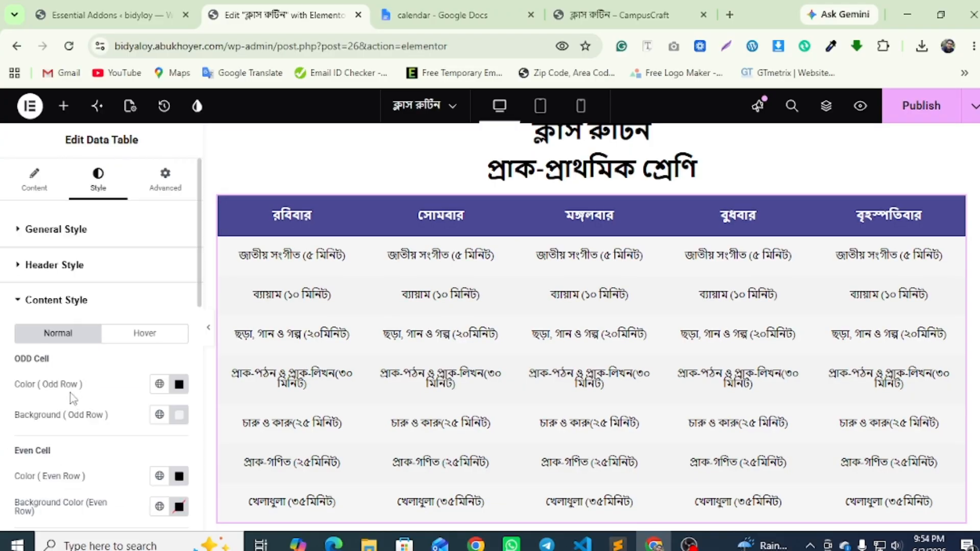
scroll(116, 316, "down", 5)
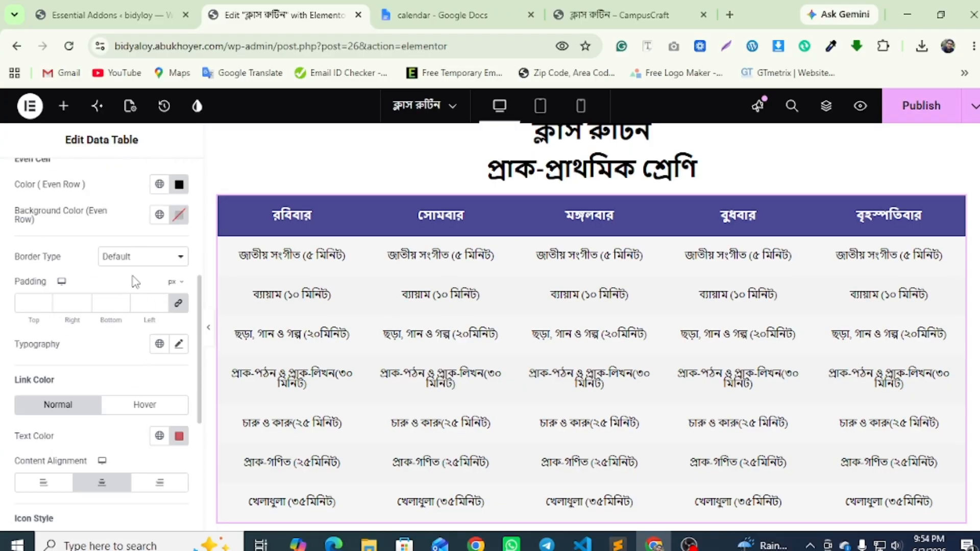
left_click(143, 259)
left_click(116, 308)
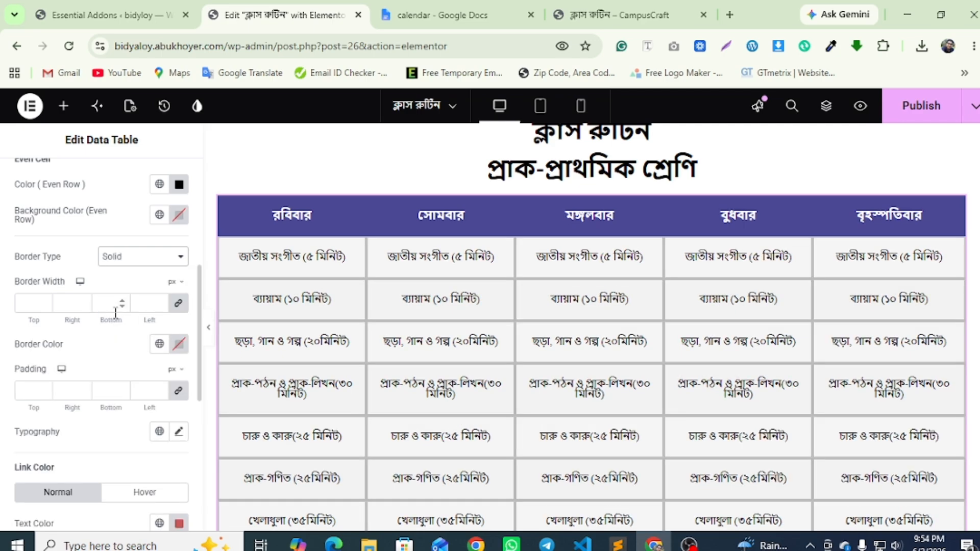
left_click(161, 302)
left_click(161, 302)
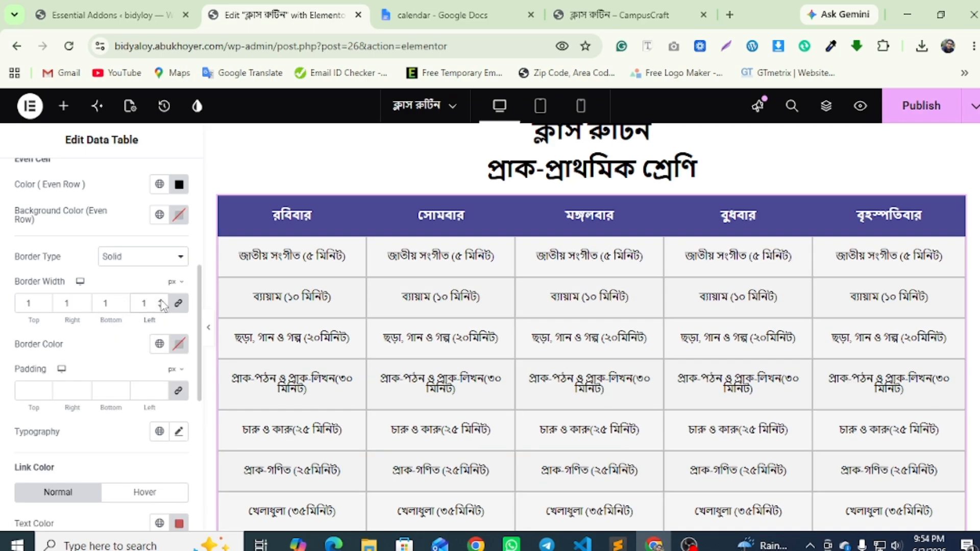
left_click(933, 106)
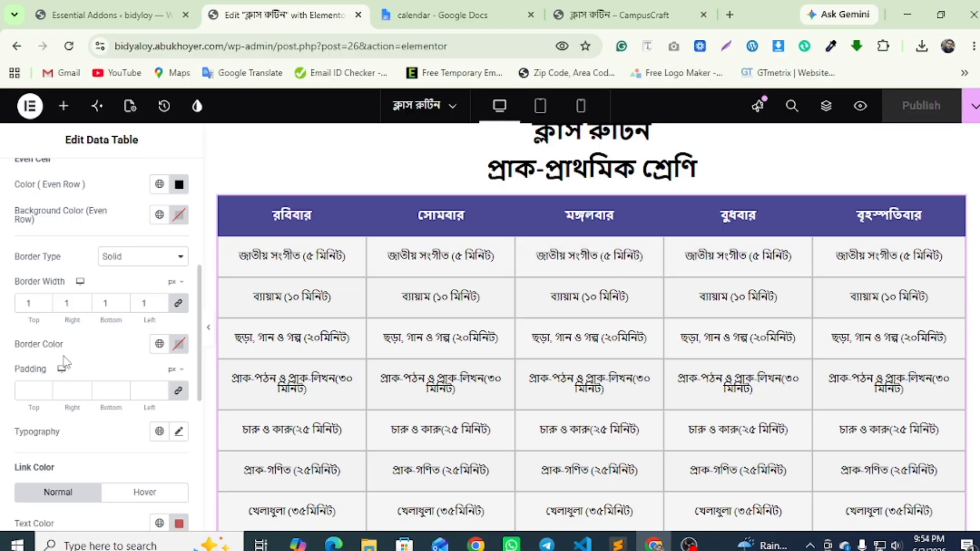
scroll(65, 363, "down", 1)
scroll(70, 360, "up", 4)
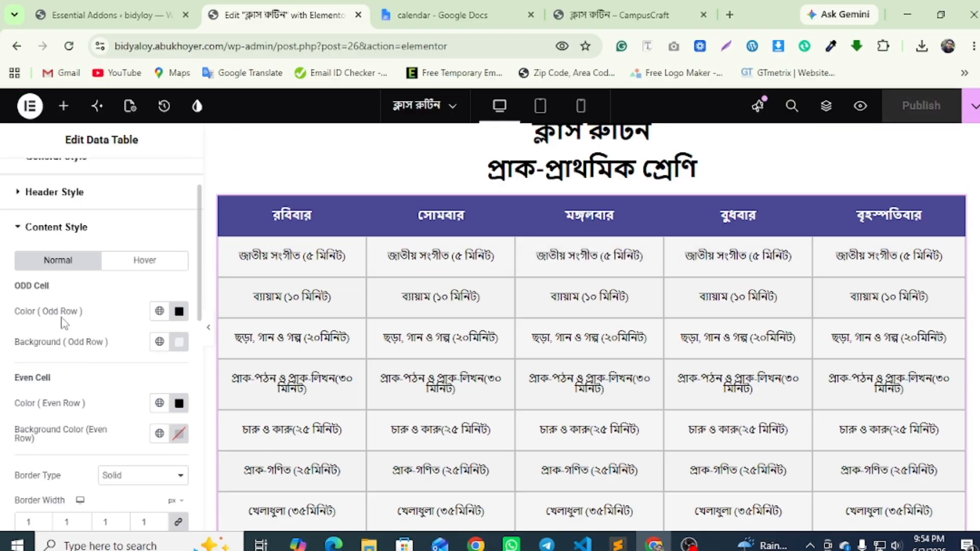
left_click(57, 229)
left_click(57, 233)
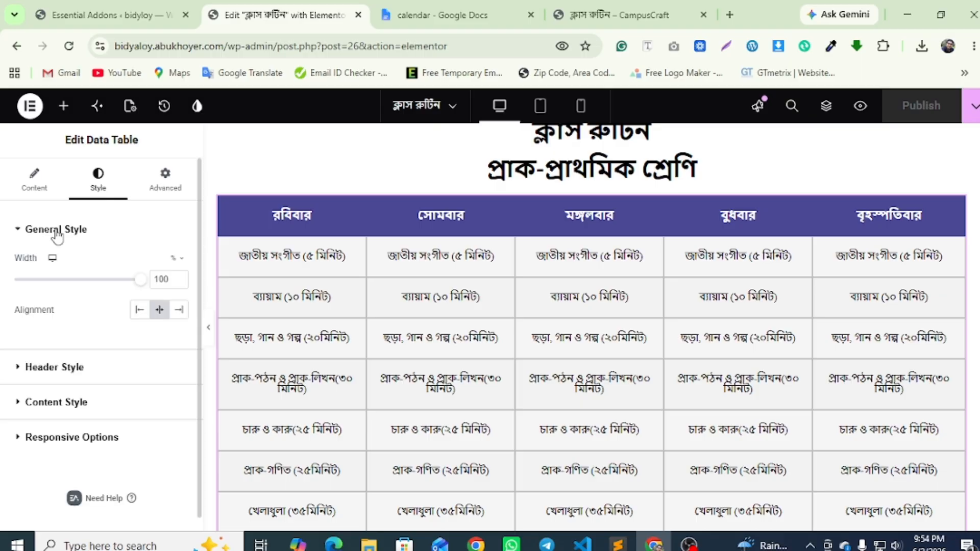
left_click(49, 236)
left_click(121, 299)
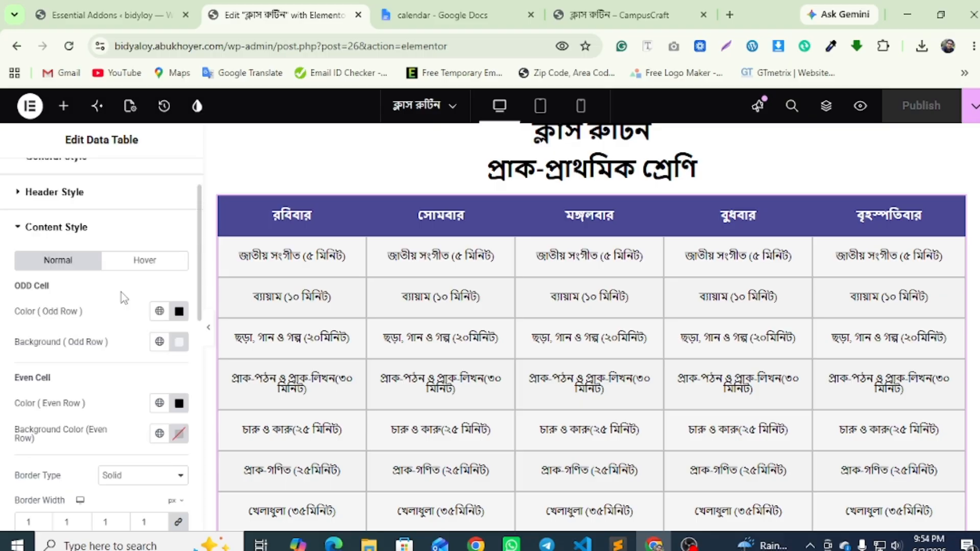
Set the background of the data table's odd rows to a light gray.
left_click(178, 341)
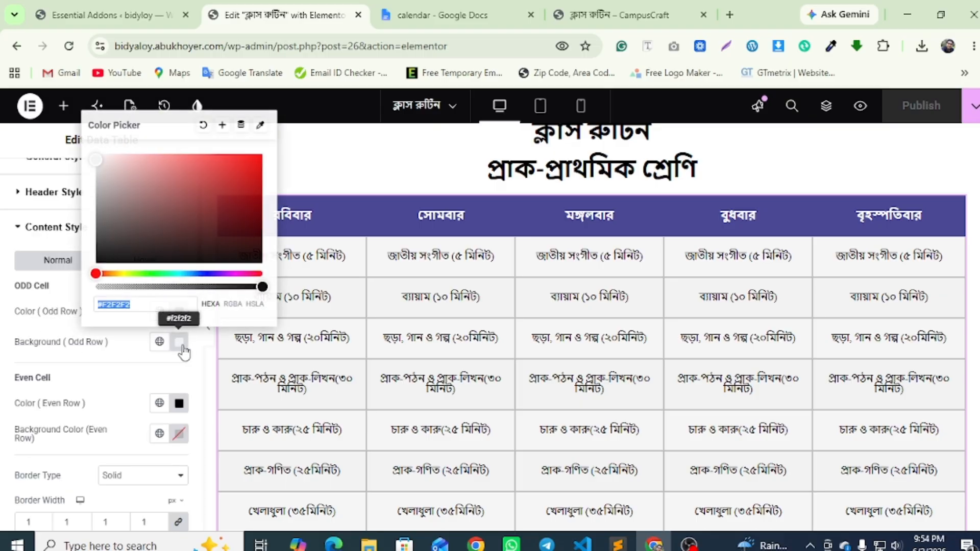
mouse_move(130, 230)
left_mouse_down()
mouse_move(99, 201)
mouse_move(92, 176)
left_mouse_up()
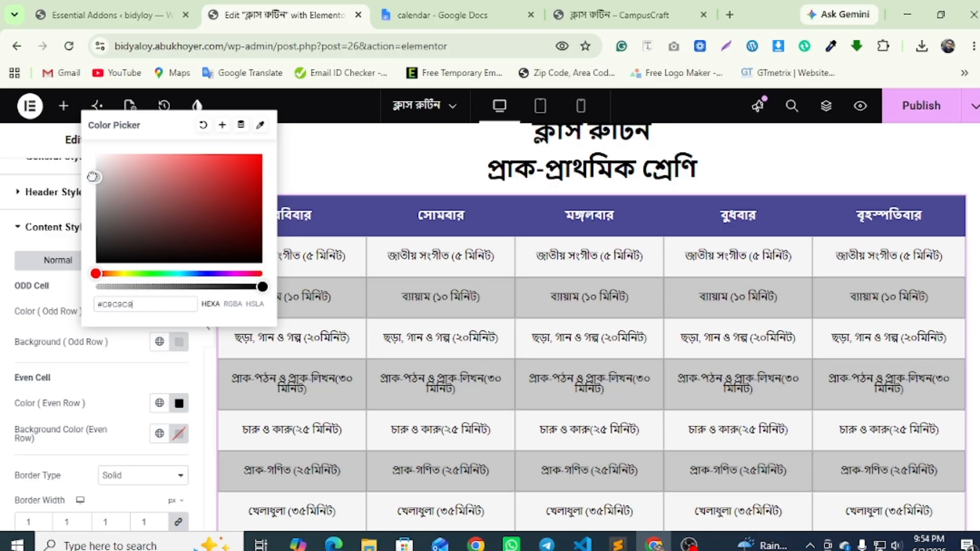
left_click(121, 346)
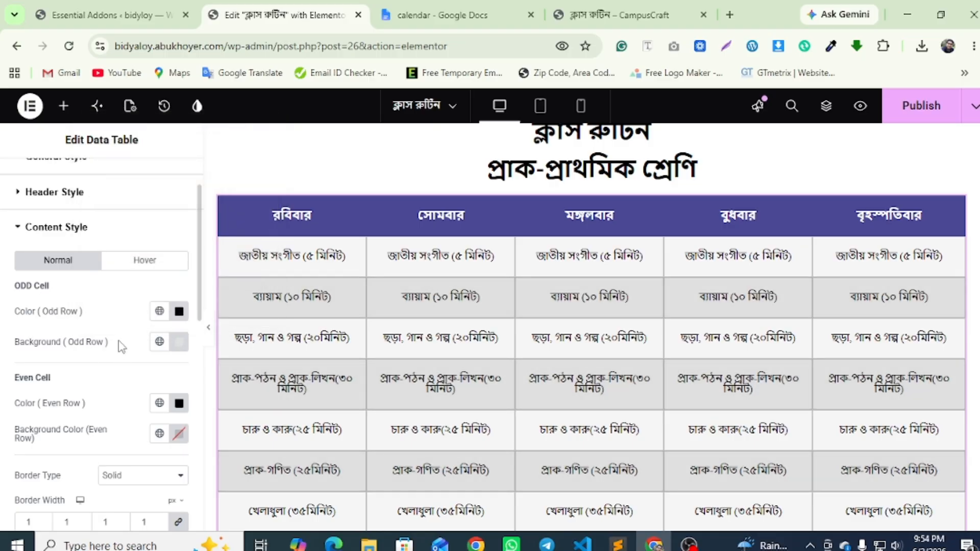
Set the background of the table's even rows to pale pink #FFEFEF and publish the page.
scroll(121, 346, "down", 3)
left_click(178, 287)
left_click(125, 385)
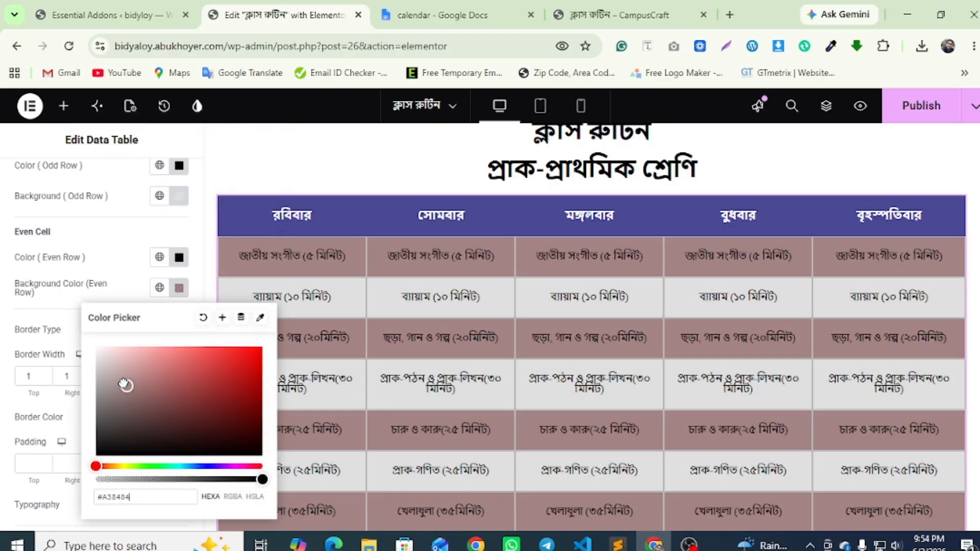
left_click_drag(125, 384, 107, 347)
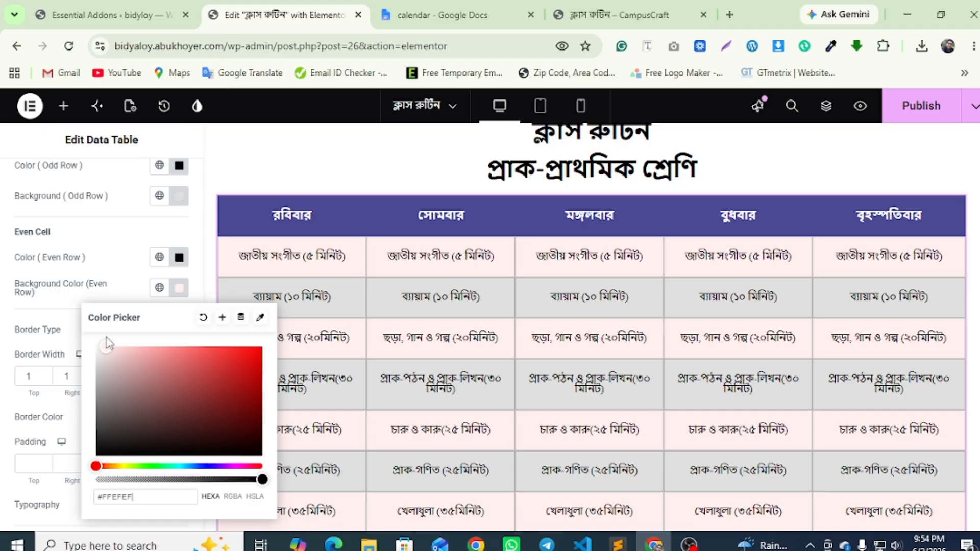
left_click(2, 301)
left_click(917, 110)
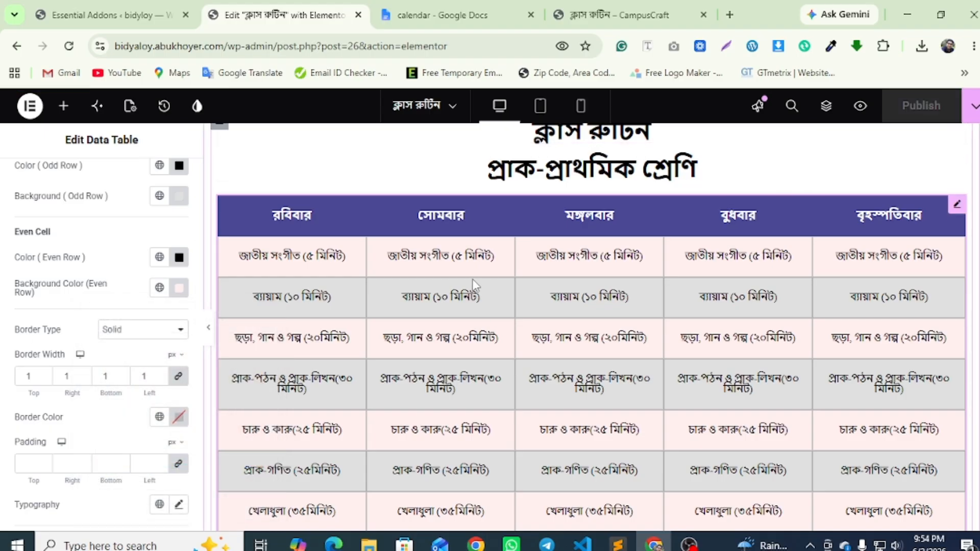
Preview the class routine page to examine the table's new row colors, and return to the editor.
left_click(860, 106)
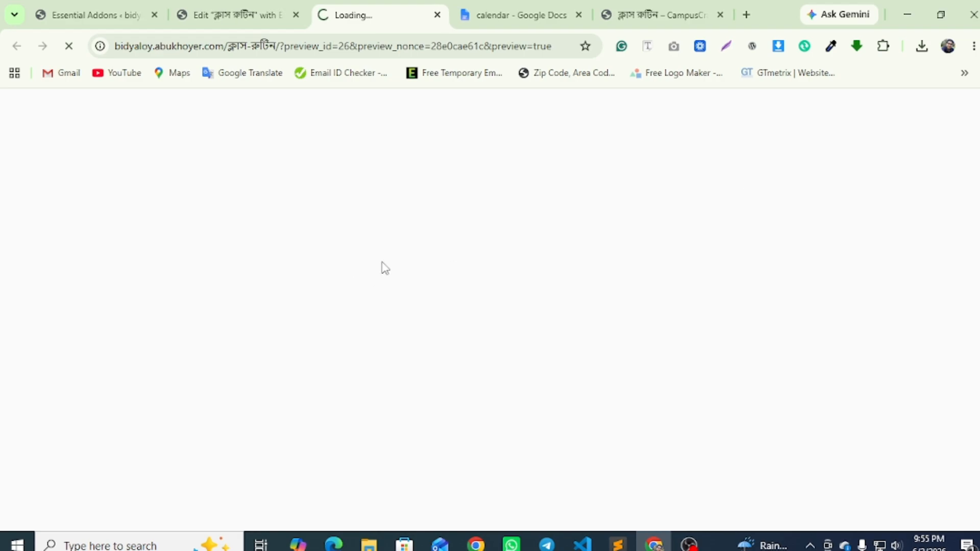
scroll(357, 263, "down", 7)
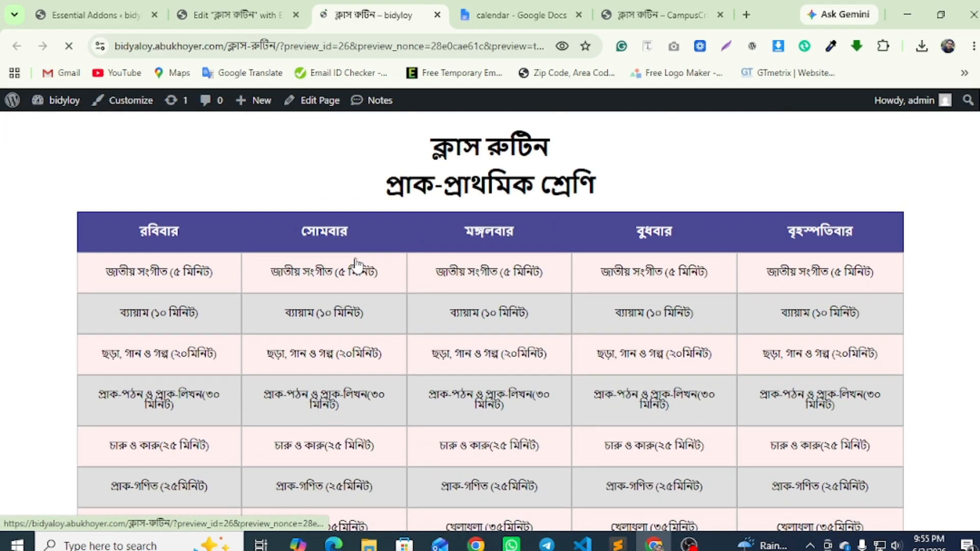
scroll(358, 264, "up", 2)
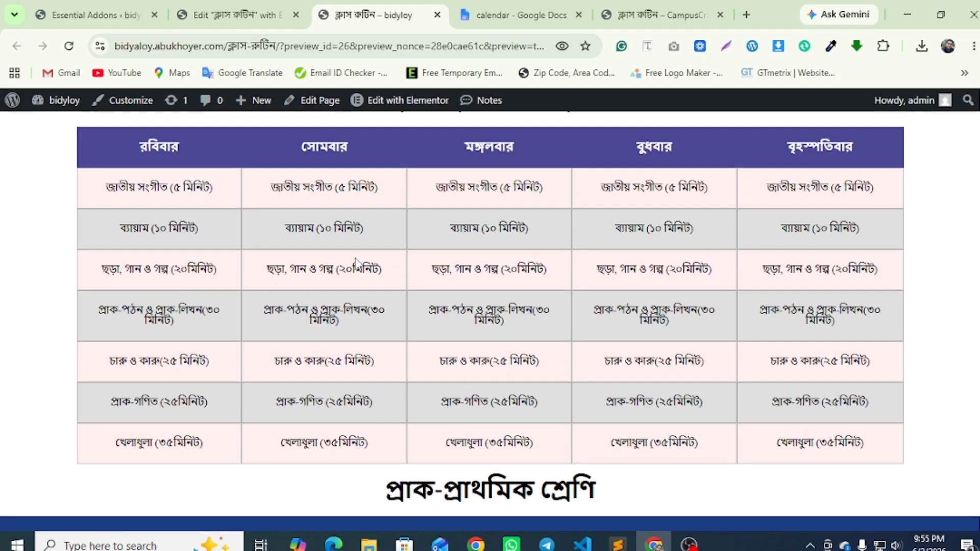
left_click(264, 15)
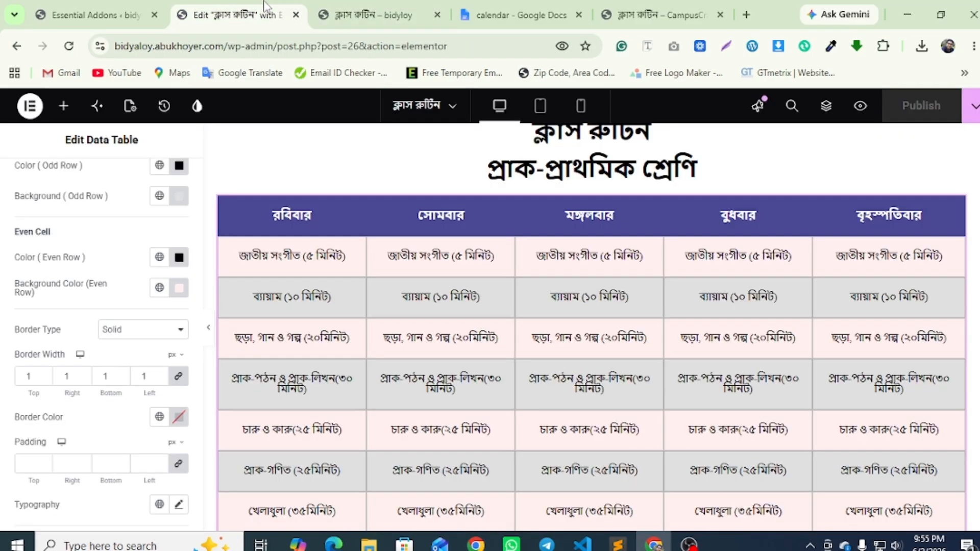
Copy the styled pre-primary data table and paste it below the second প্রাক-প্রাথমিক শ্রেণি heading.
right_click(959, 213)
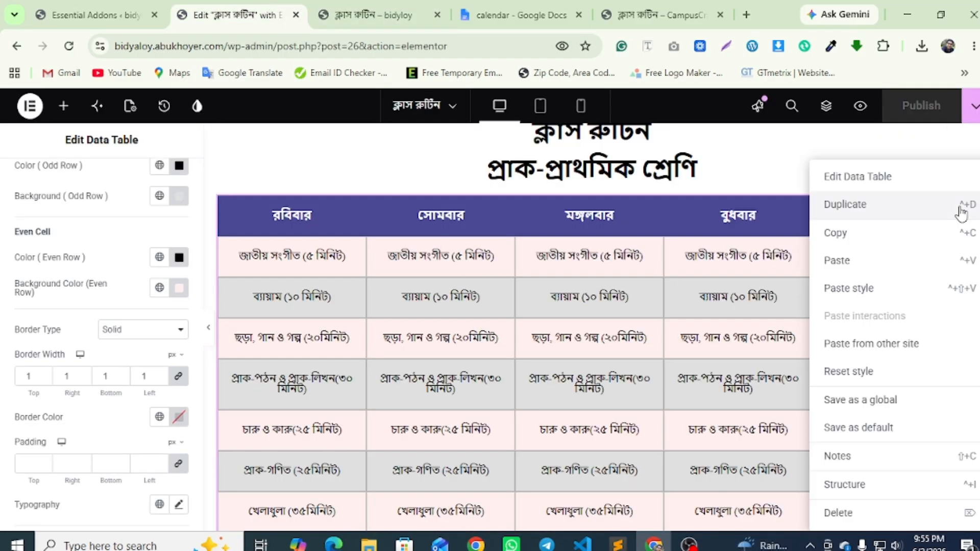
left_click(841, 259)
scroll(571, 314, "down", 2)
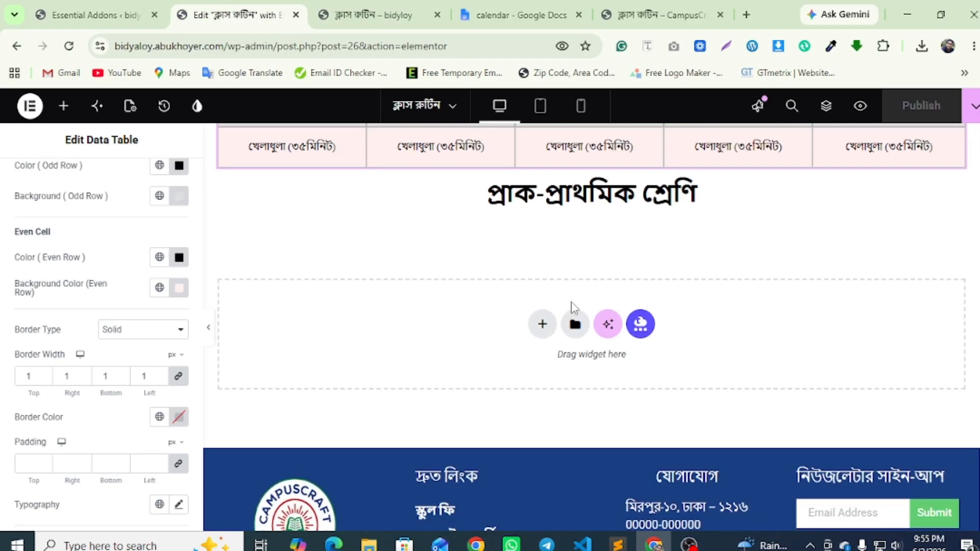
right_click(568, 205)
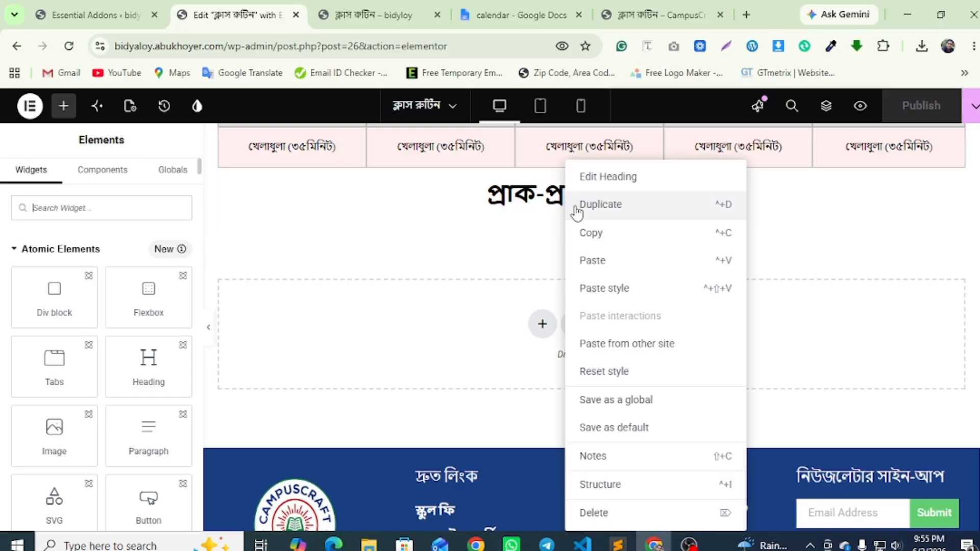
left_click(592, 260)
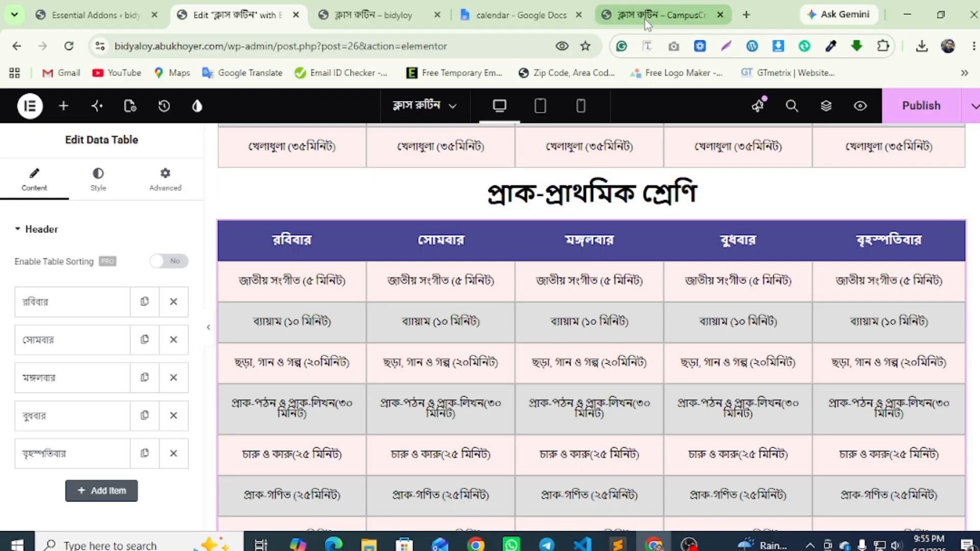
Change the second section heading to প্রাথমিক শ্রেণি, copied from the reference page, and publish the page.
left_click(658, 14)
scroll(366, 230, "down", 3)
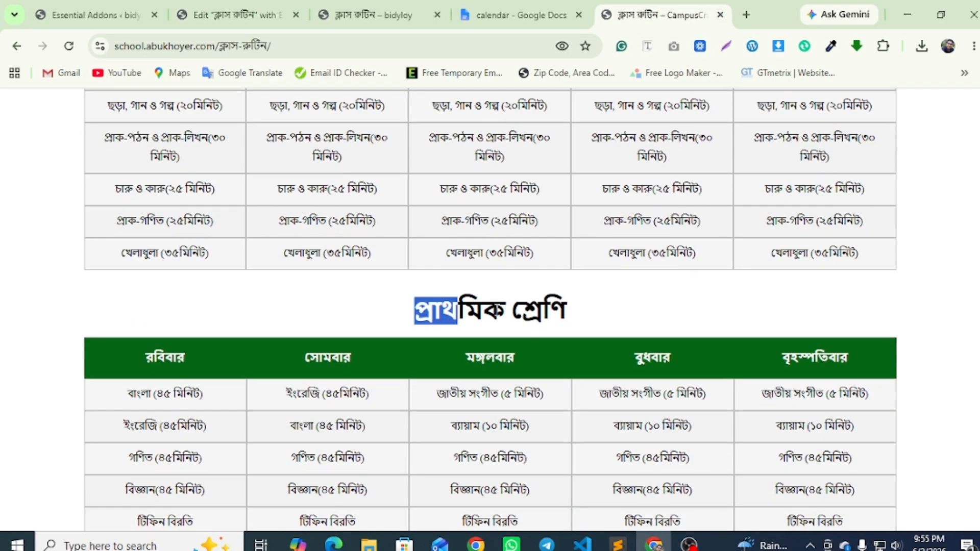
right_click(566, 306)
left_click(611, 67)
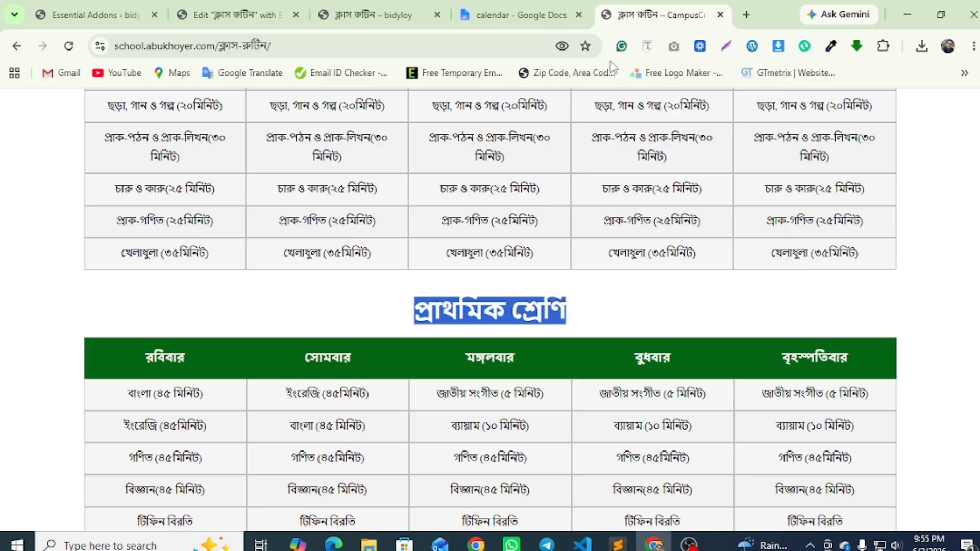
left_click(270, 16)
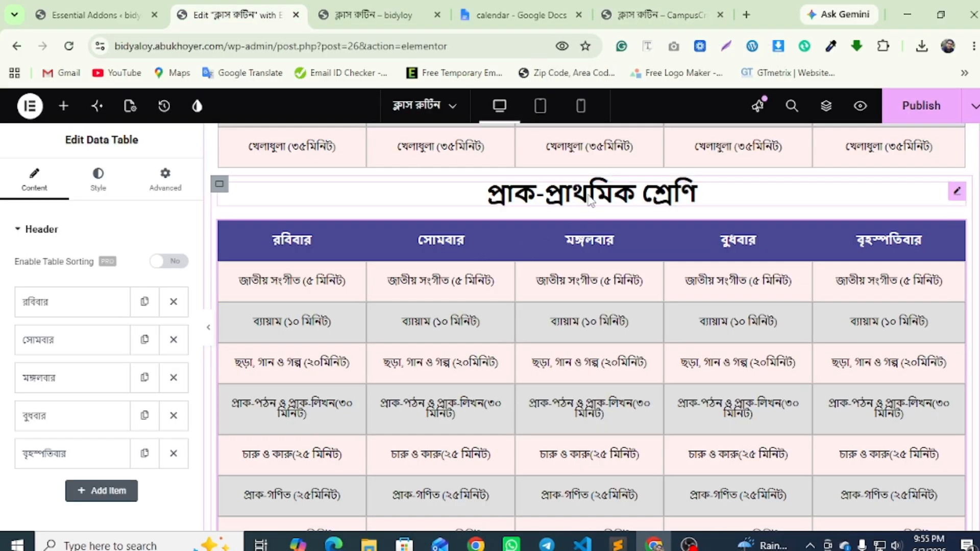
left_click(694, 194)
right_click(60, 291)
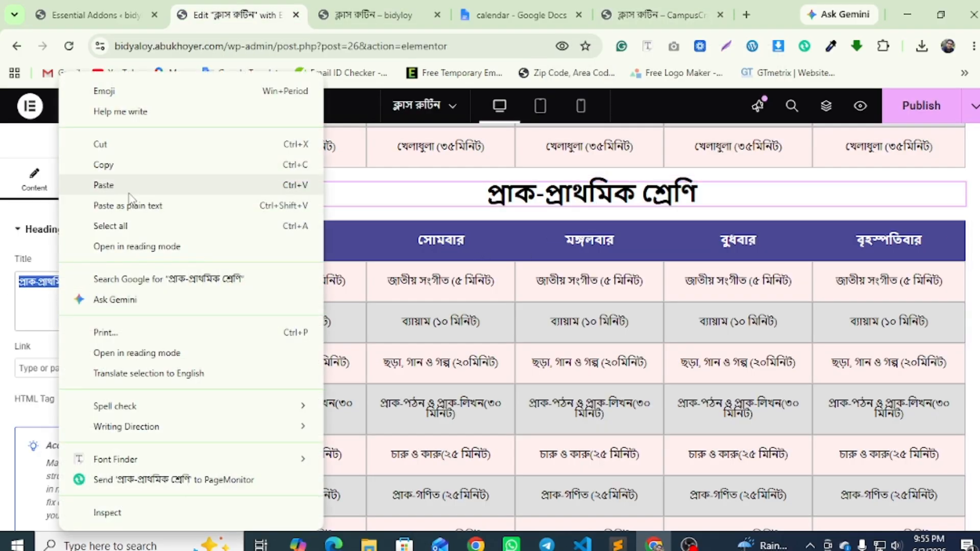
left_click(126, 204)
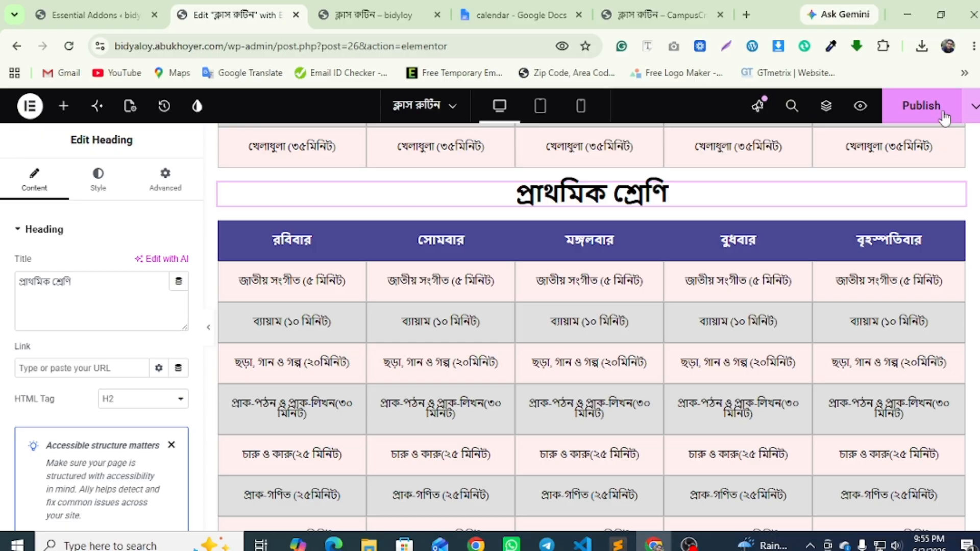
left_click(921, 105)
Examine the primary and secondary class tables on the reference page, and return to the editor.
left_click(663, 14)
scroll(465, 260, "down", 8)
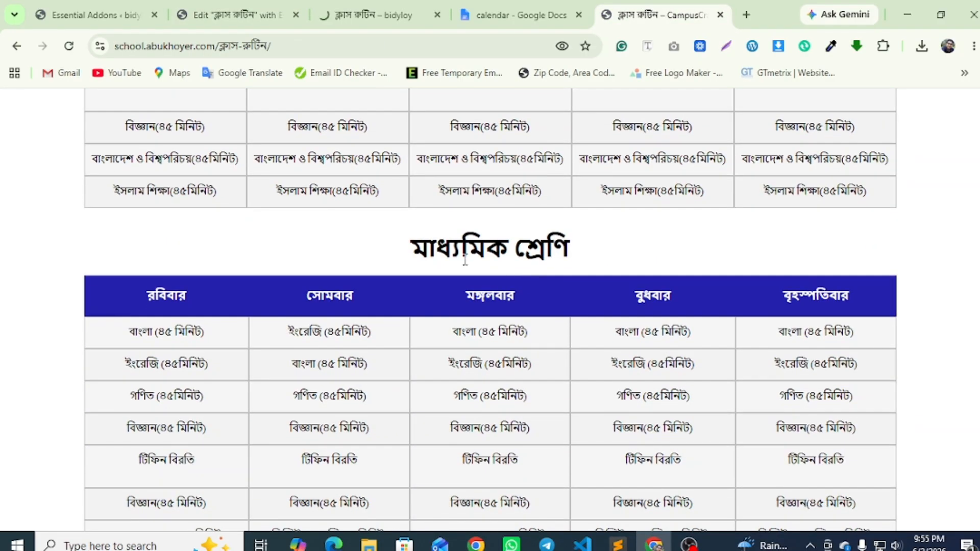
scroll(460, 208, "down", 2)
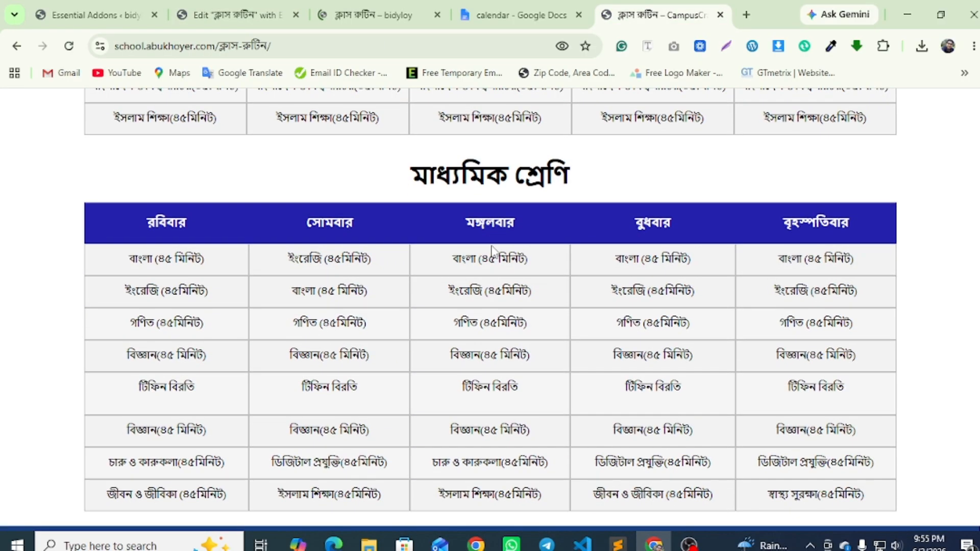
scroll(521, 299, "up", 7)
scroll(521, 298, "up", 1)
left_click(251, 20)
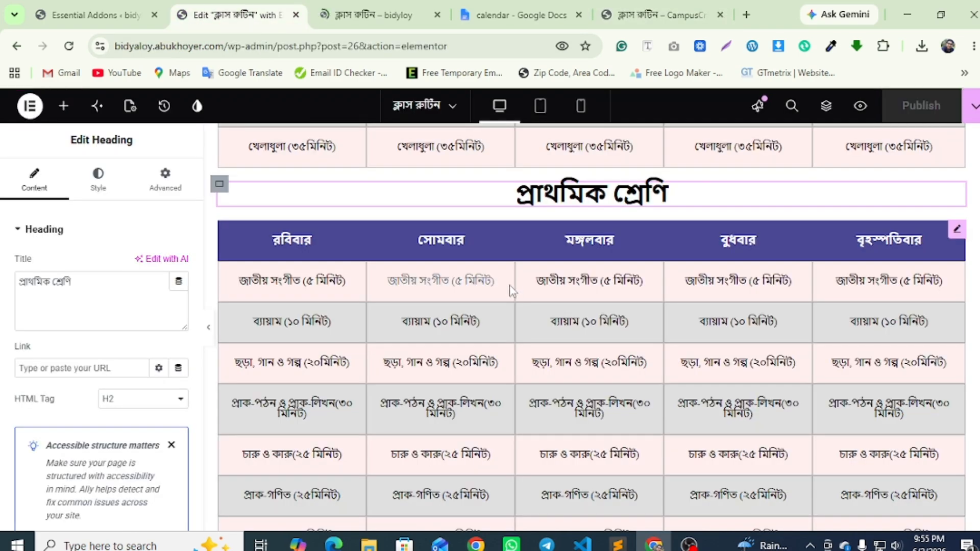
Open the header style settings of the data table below the প্রাথমিক শ্রেণি heading.
left_click(957, 230)
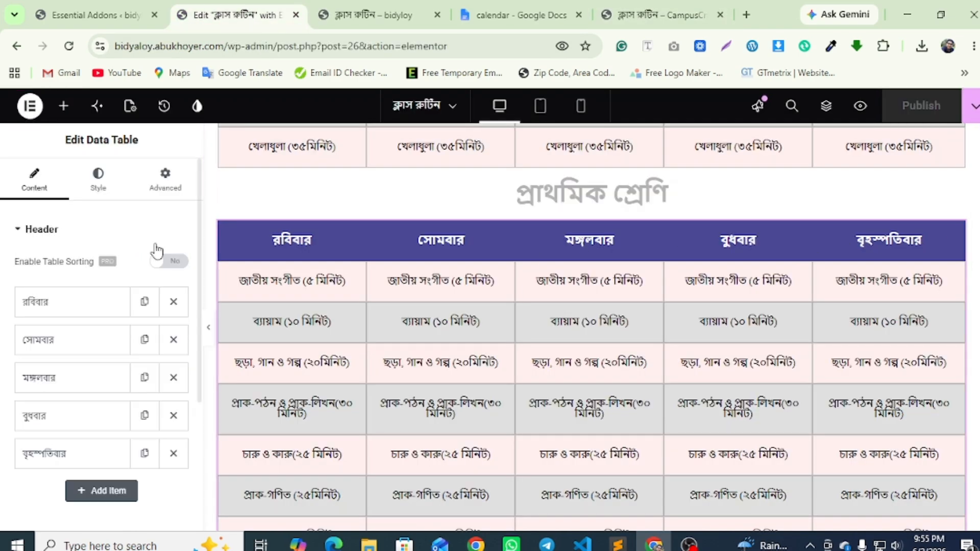
left_click(99, 189)
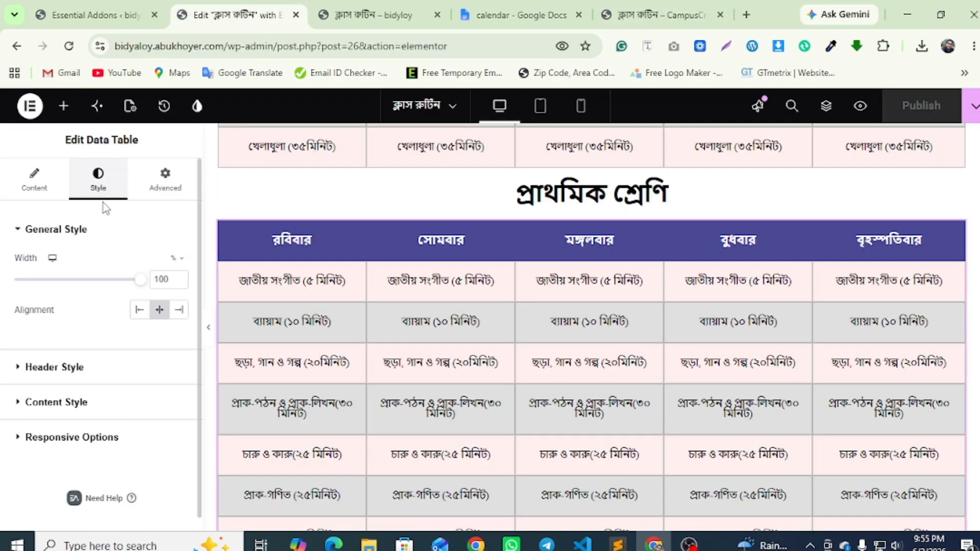
left_click(81, 380)
scroll(156, 437, "down", 2)
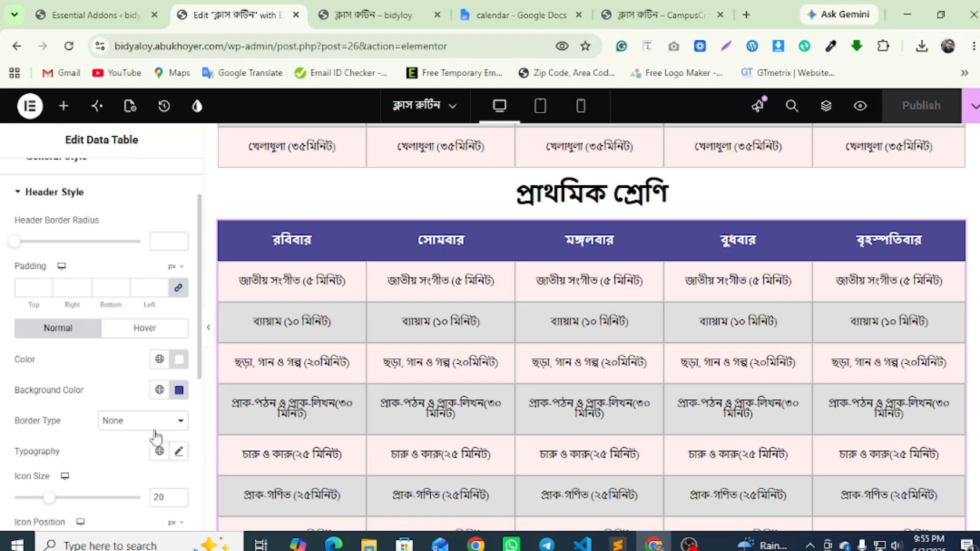
Try the purple #4A4893, sampled from the reference page's pre-primary table header, as the primary table's header background.
left_click(653, 14)
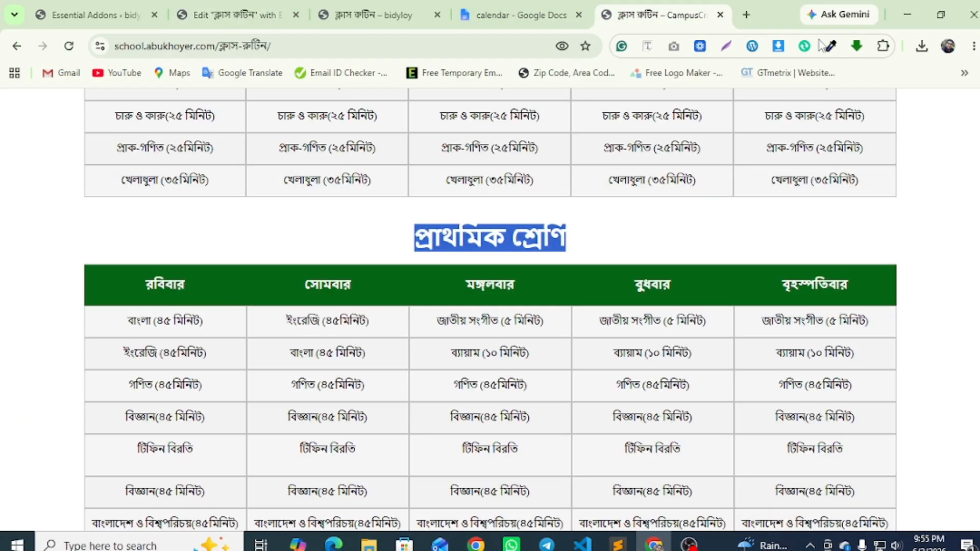
left_click(830, 45)
scroll(586, 256, "up", 10)
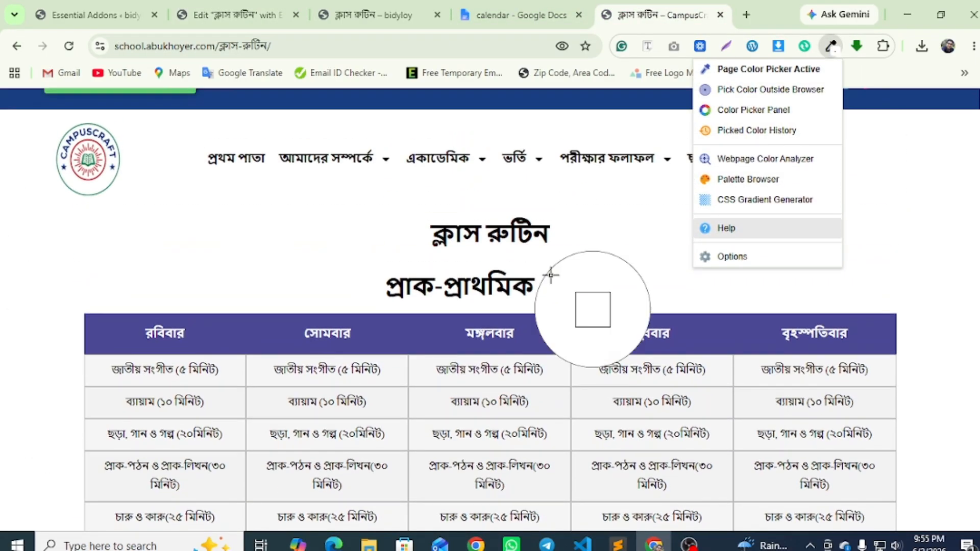
left_click(561, 327)
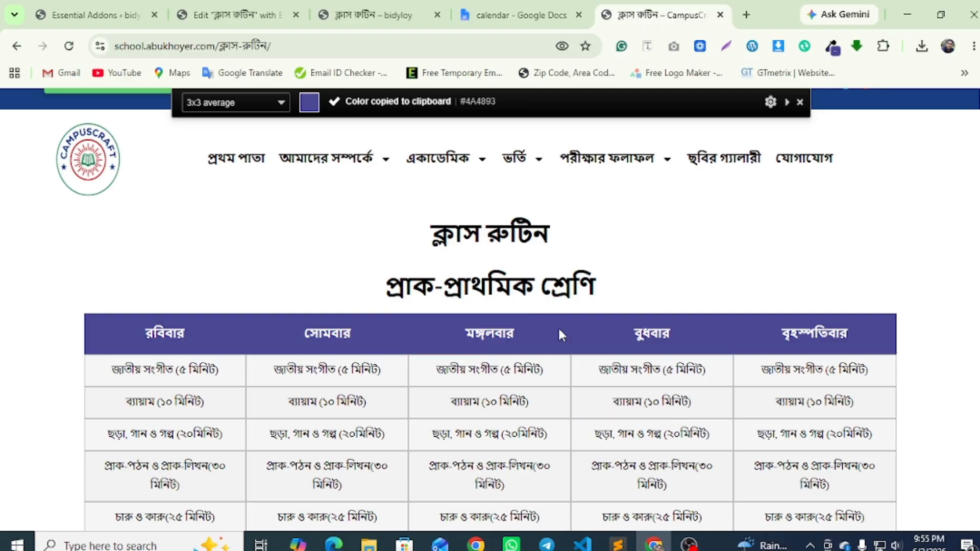
left_click(263, 10)
scroll(74, 342, "down", 3)
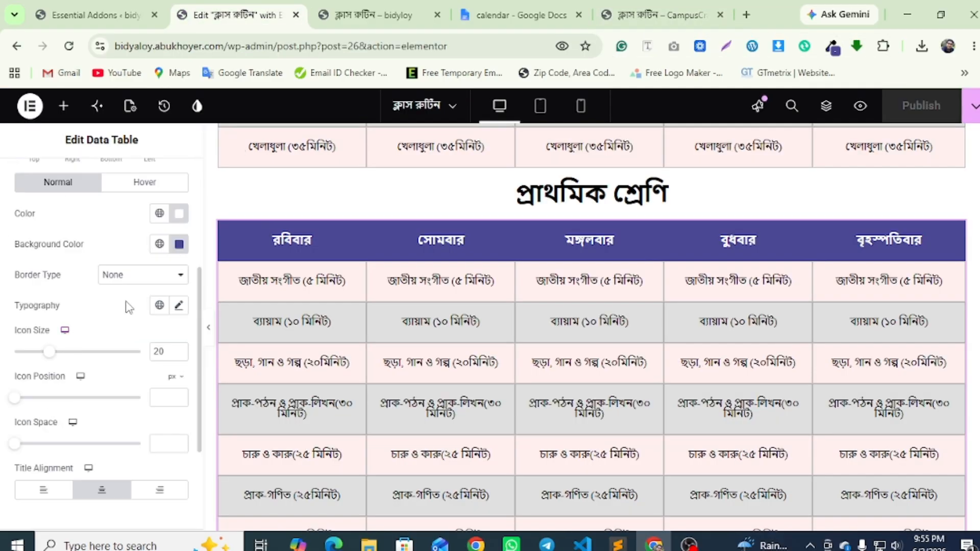
left_click(181, 246)
right_click(126, 455)
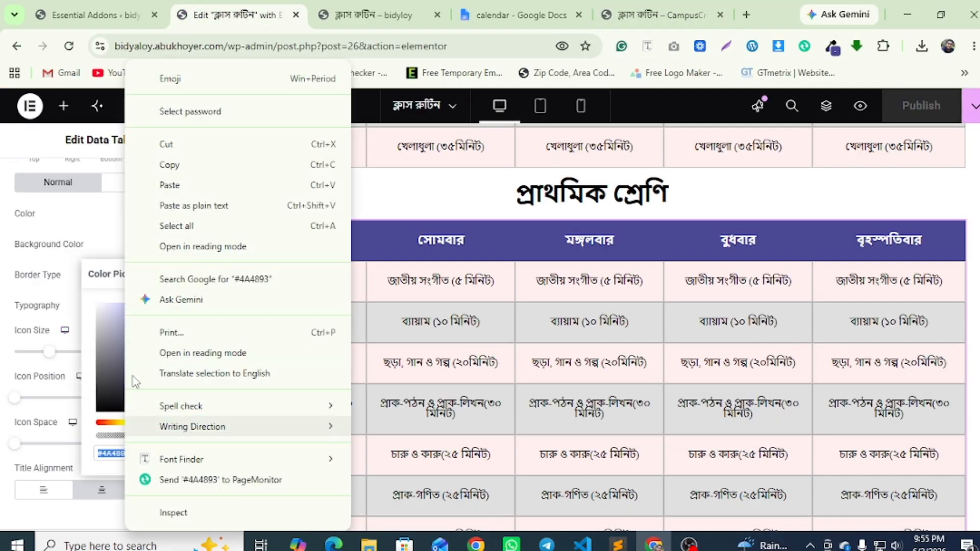
left_click(162, 197)
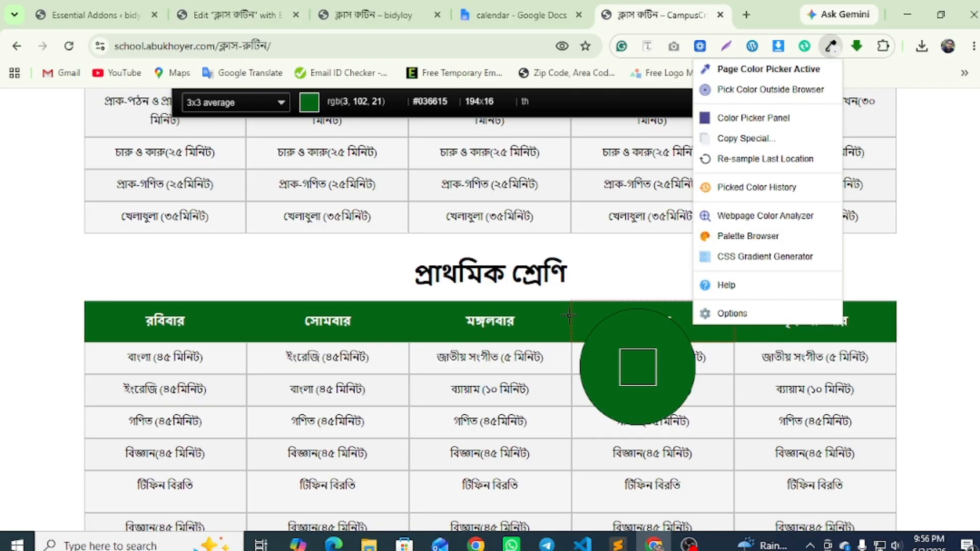
Set the primary table's header background to the green #036615 sampled from the reference page's primary class table.
key("Escape")
scroll(455, 114, "up", 1)
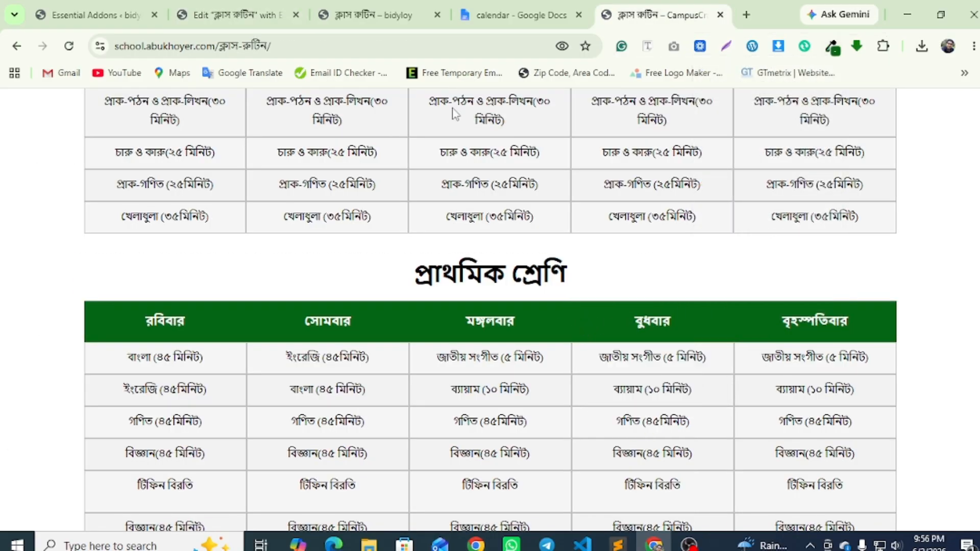
left_click(235, 15)
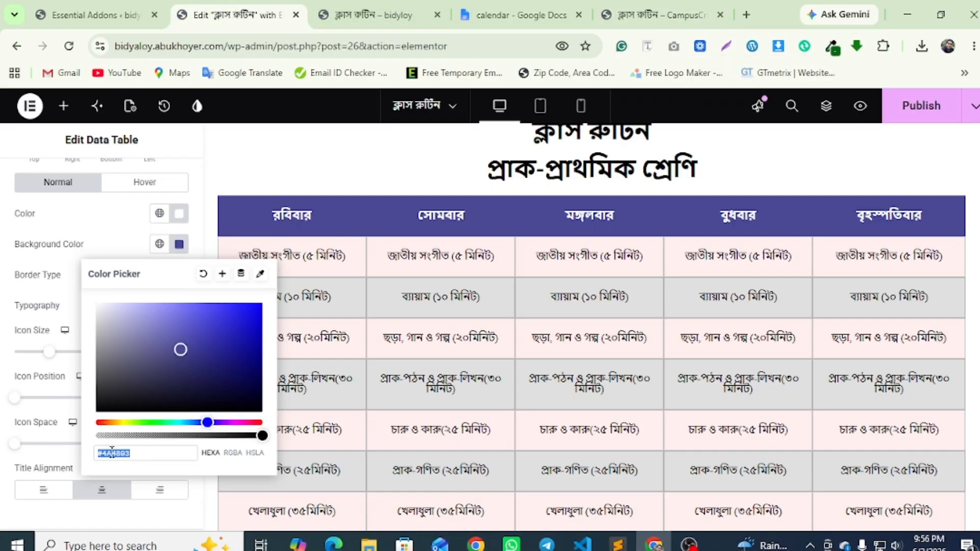
right_click(112, 451)
left_click(175, 186)
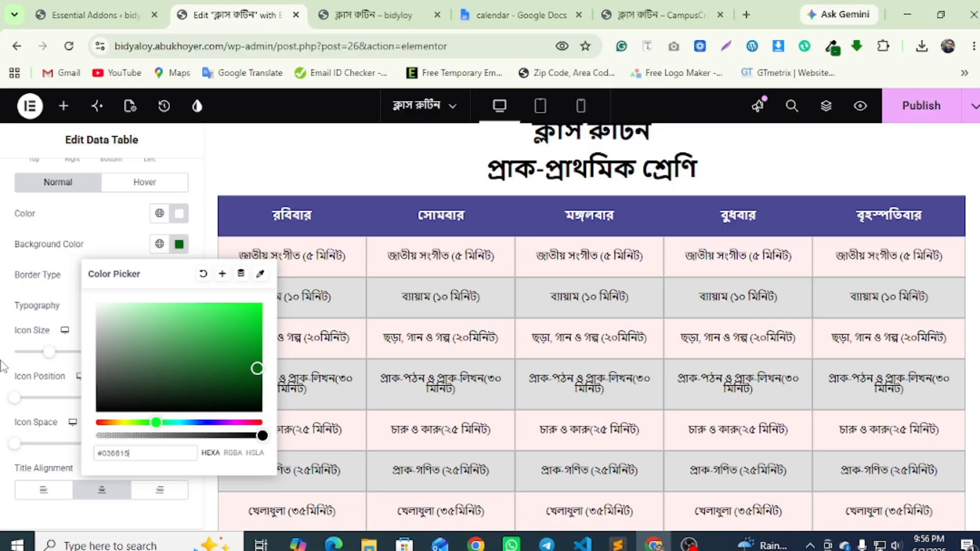
left_click(3, 366)
scroll(517, 250, "down", 2)
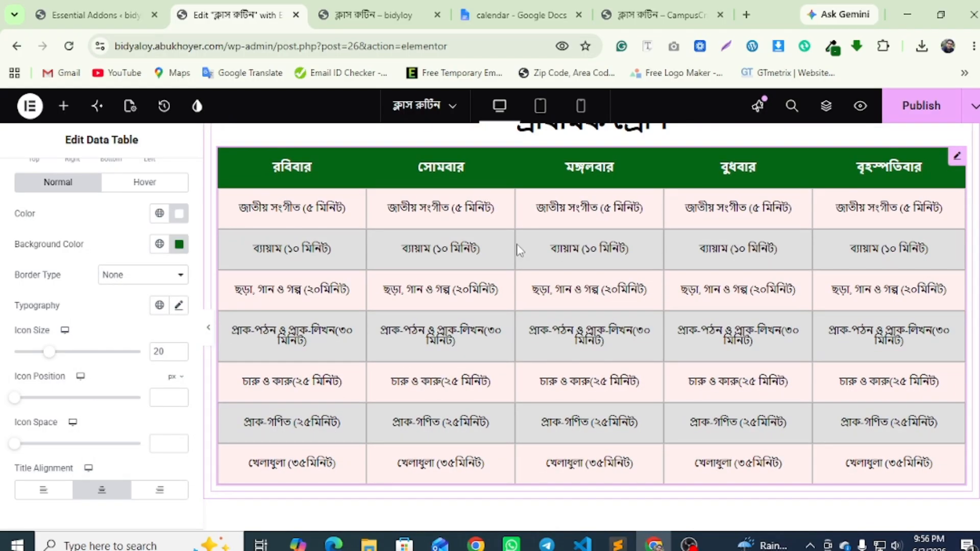
Duplicate the container holding the প্রাথমিক শ্রেণি heading and its green-headed class table.
scroll(517, 250, "up", 3)
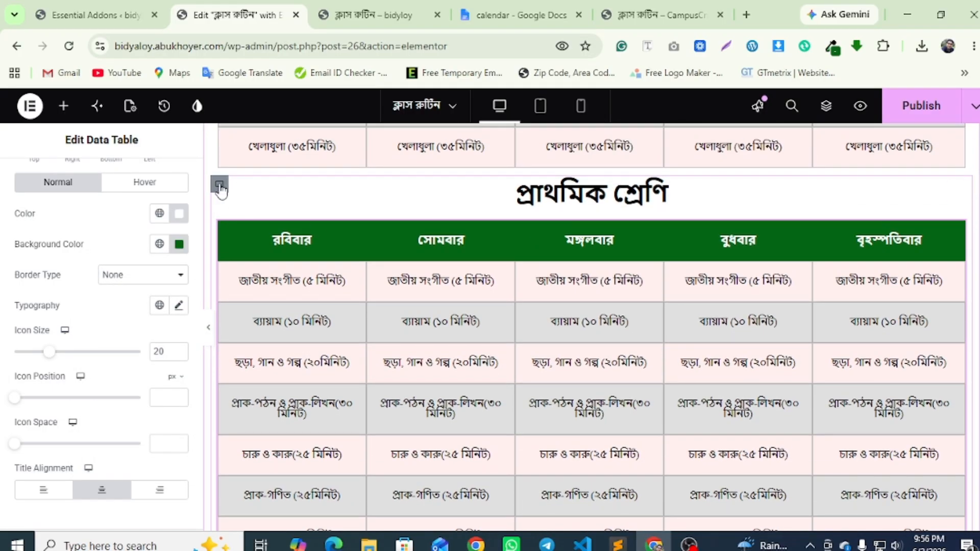
right_click(220, 190)
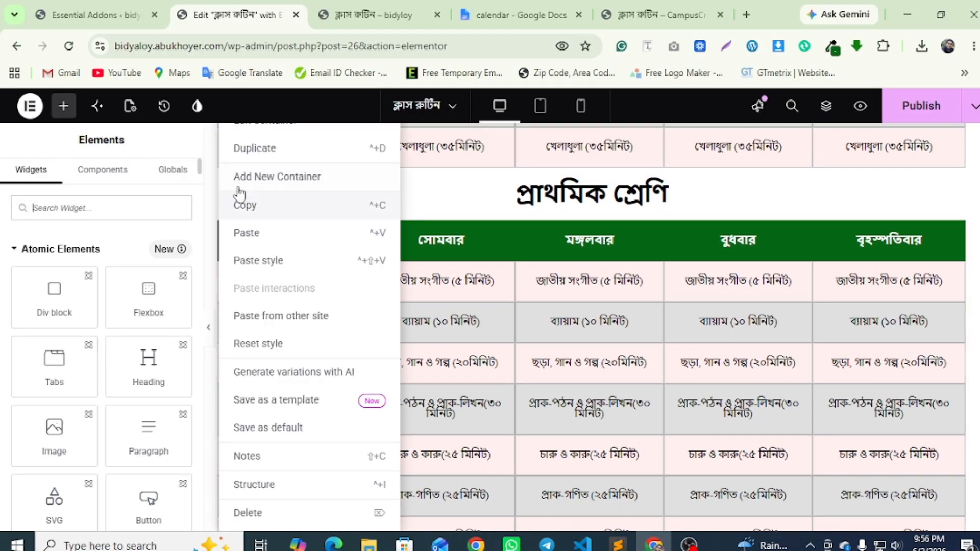
left_click(639, 277)
scroll(633, 277, "up", 4)
scroll(631, 277, "down", 2)
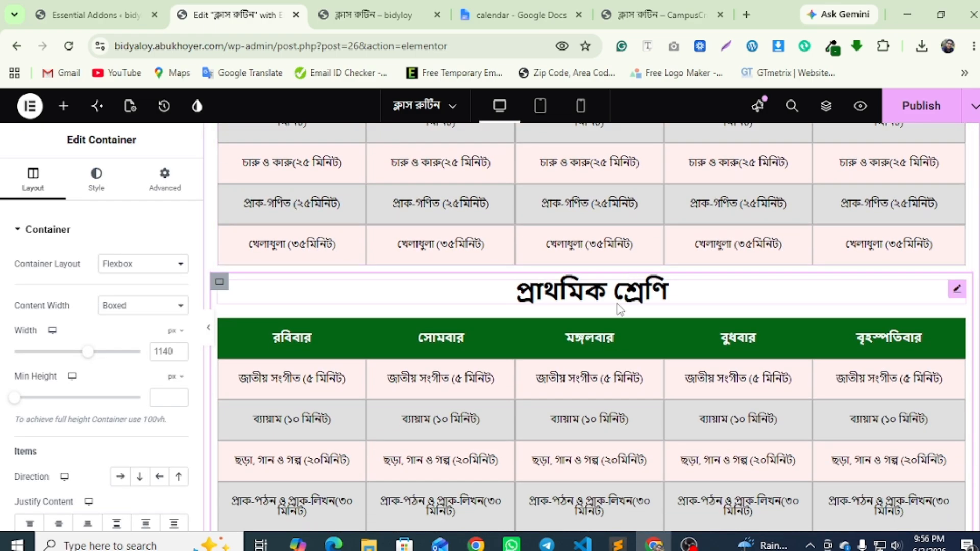
Change the duplicated section's heading to মাধ্যমিক শ্রেণি, copied from the reference class routine page.
left_click(641, 6)
scroll(438, 255, "down", 7)
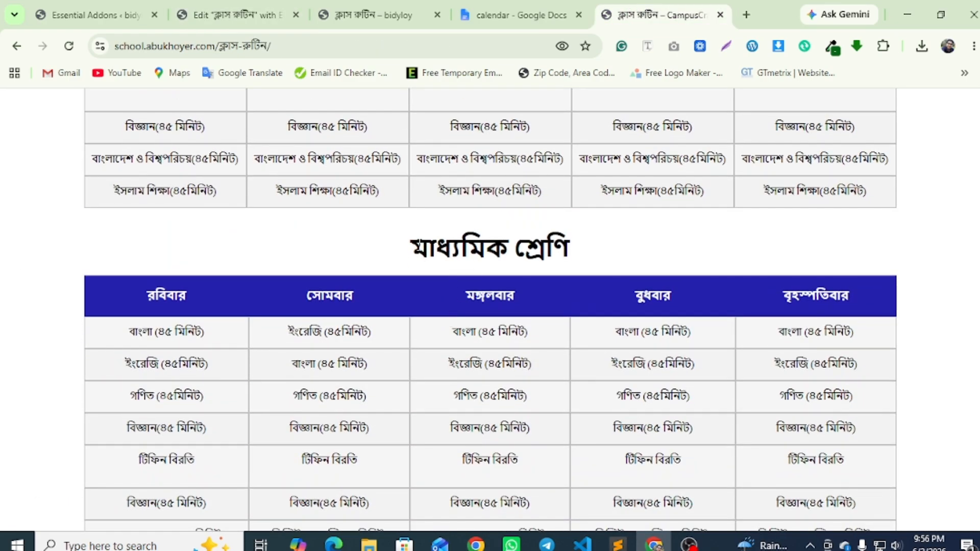
right_click(553, 250)
scroll(482, 281, "down", 4)
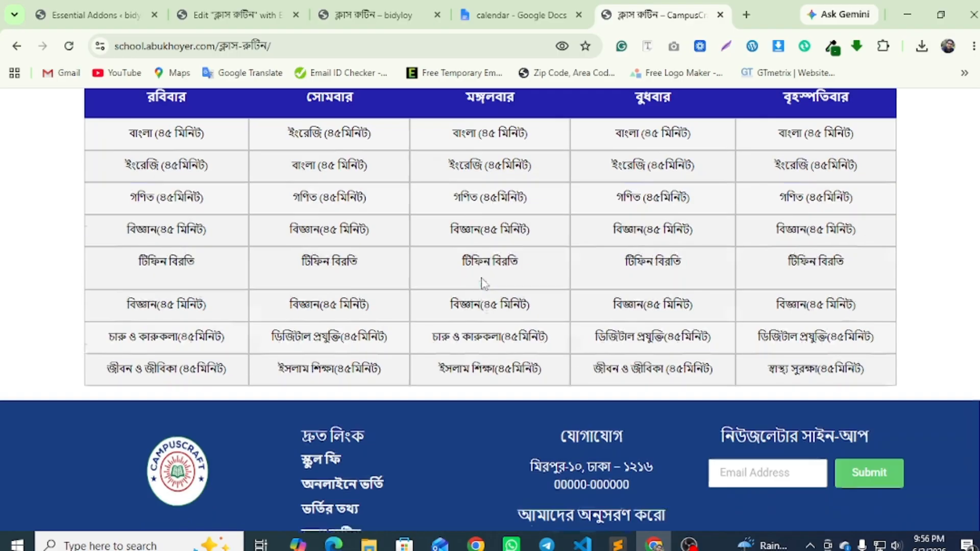
left_click(253, 6)
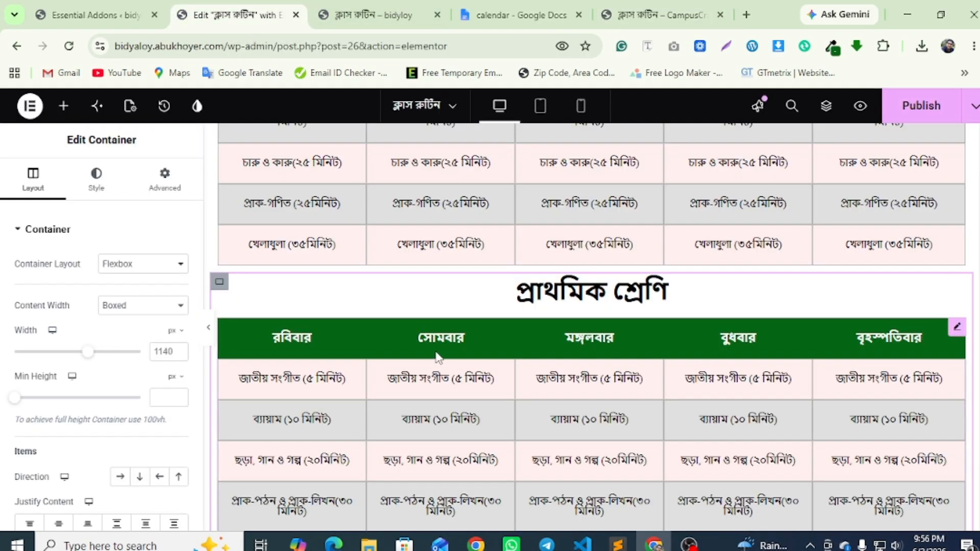
left_click(585, 304)
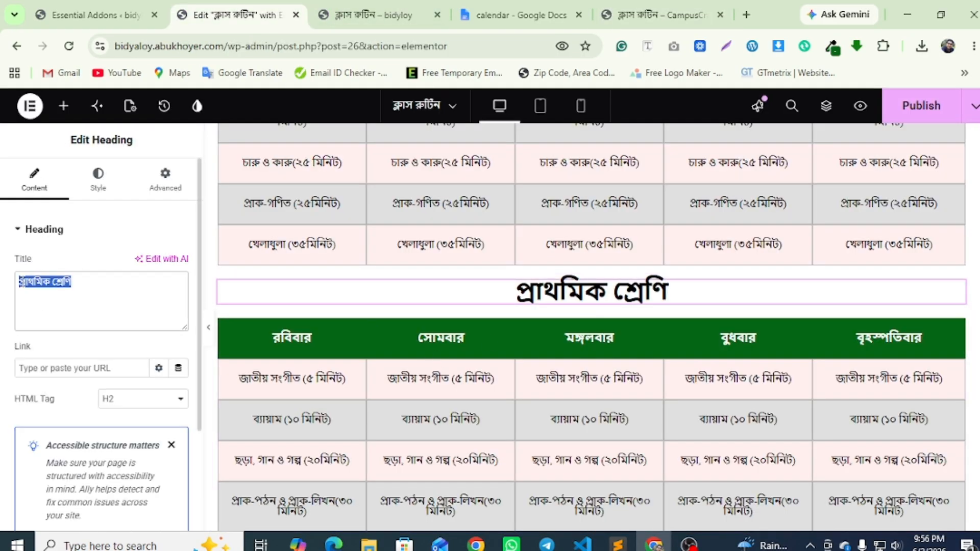
right_click(38, 292)
left_click(77, 185)
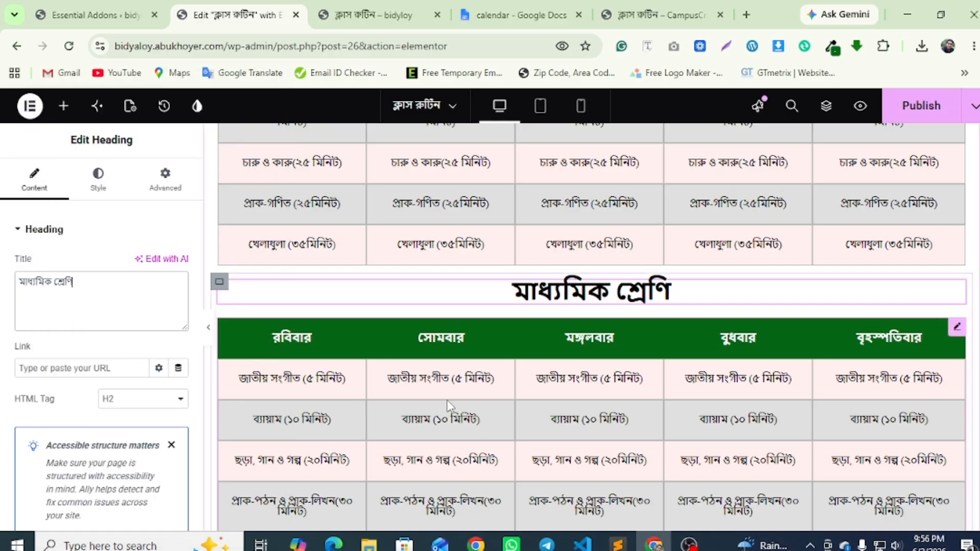
Sample the blue header background of the secondary class table on the reference page, and return to the editor.
left_click(693, 7)
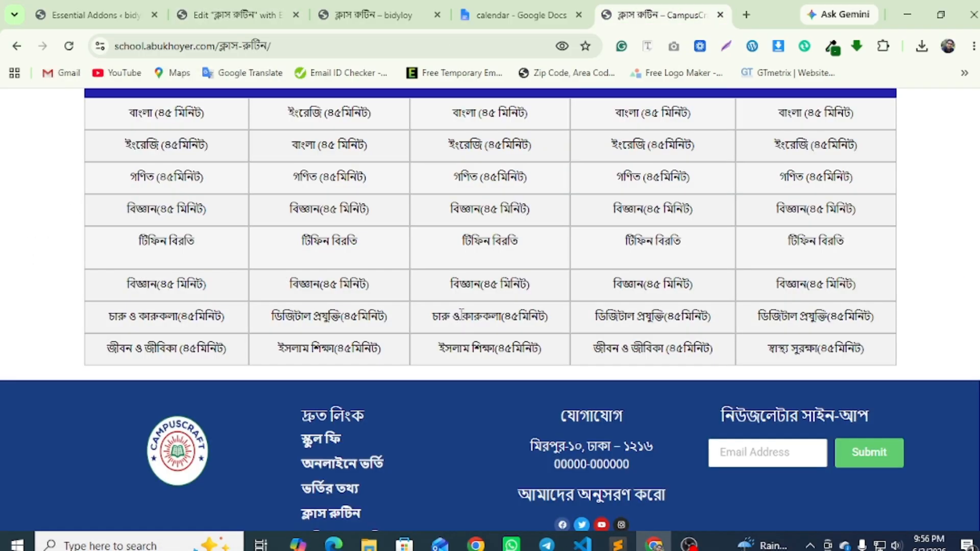
scroll(461, 313, "up", 3)
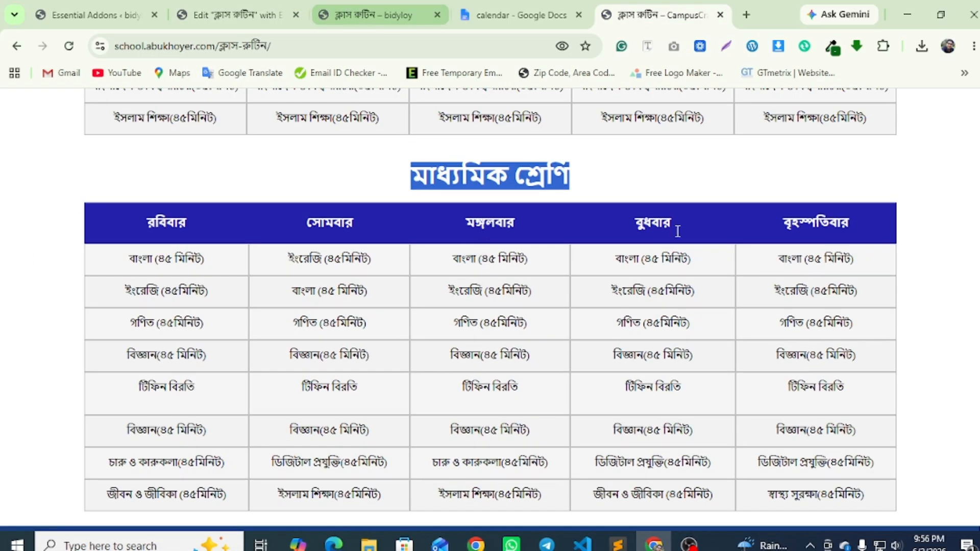
left_click(832, 47)
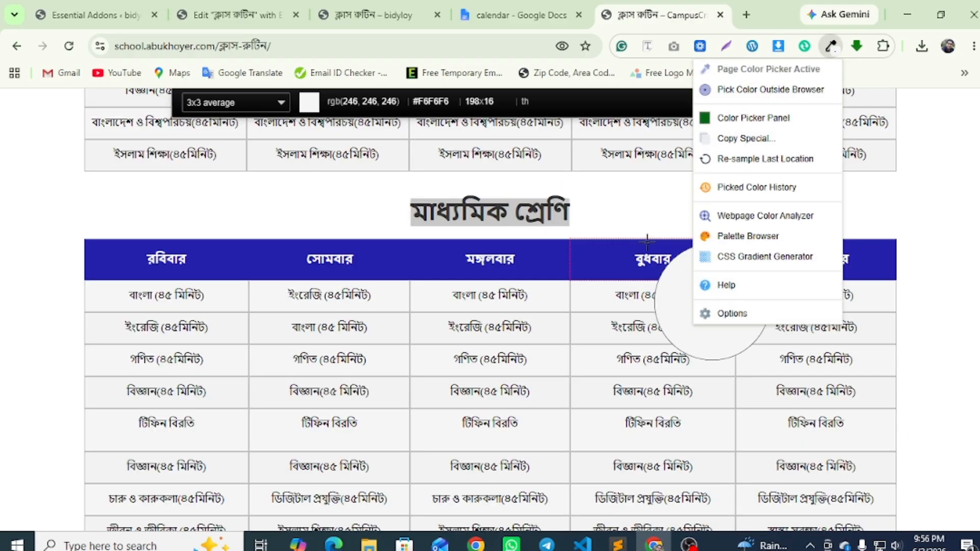
left_click(599, 257)
left_click(238, 15)
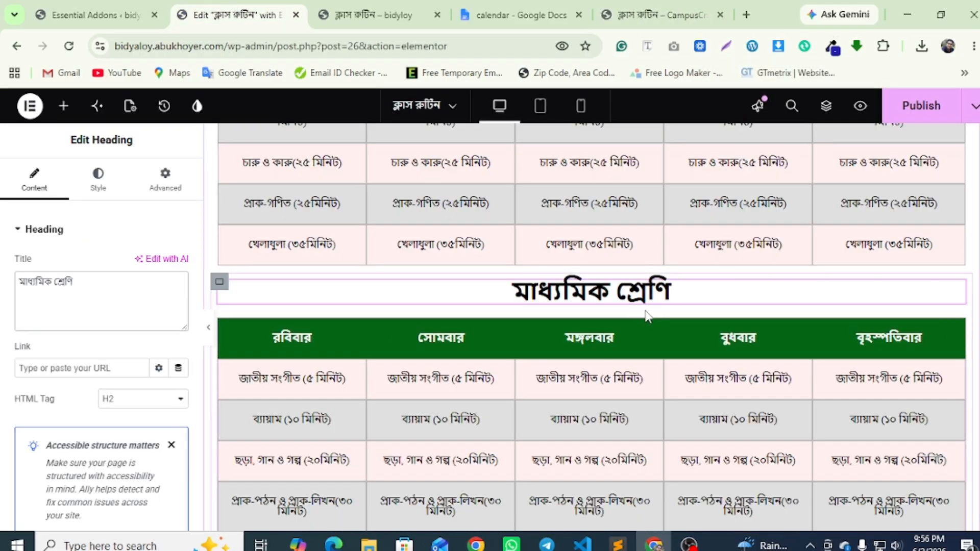
Set the header background of the data table below the মাধ্যমিক শ্রেণি heading to the blue sampled from the reference.
left_click(955, 329)
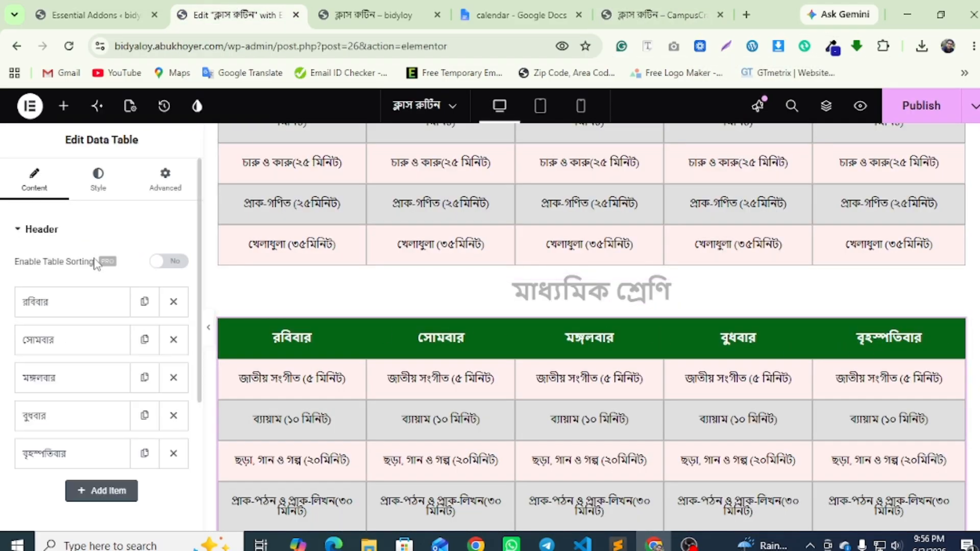
left_click(98, 185)
left_click(53, 368)
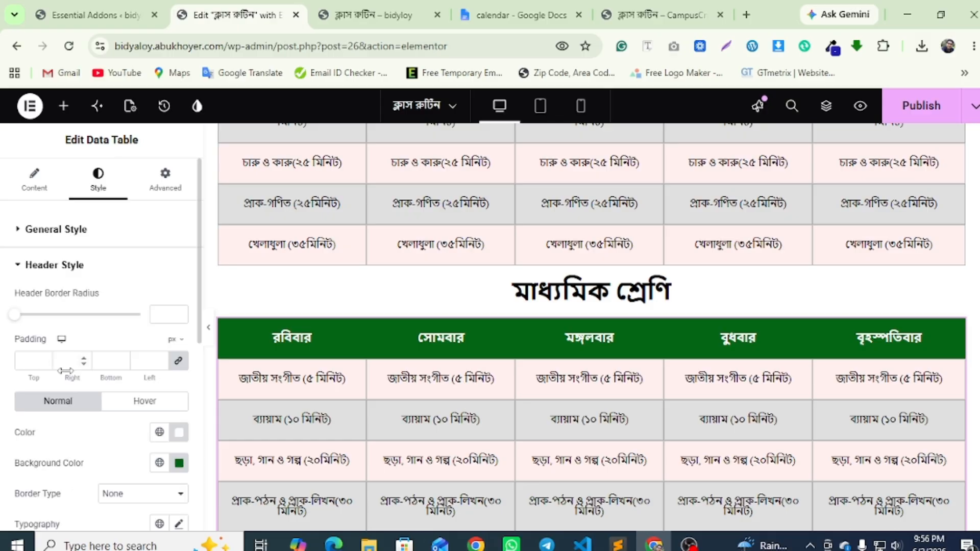
left_click(178, 463)
left_click_drag(98, 425, 136, 435)
right_click(135, 434)
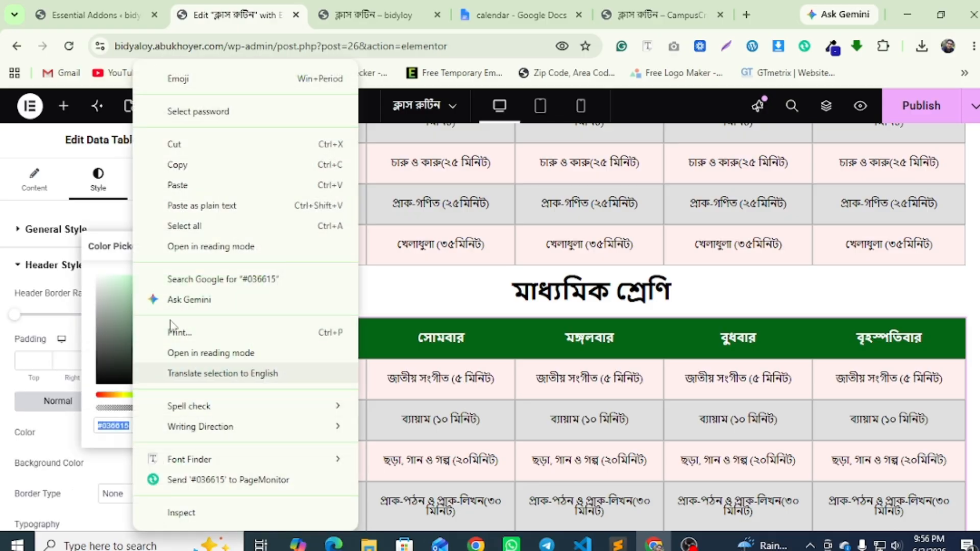
left_click(202, 206)
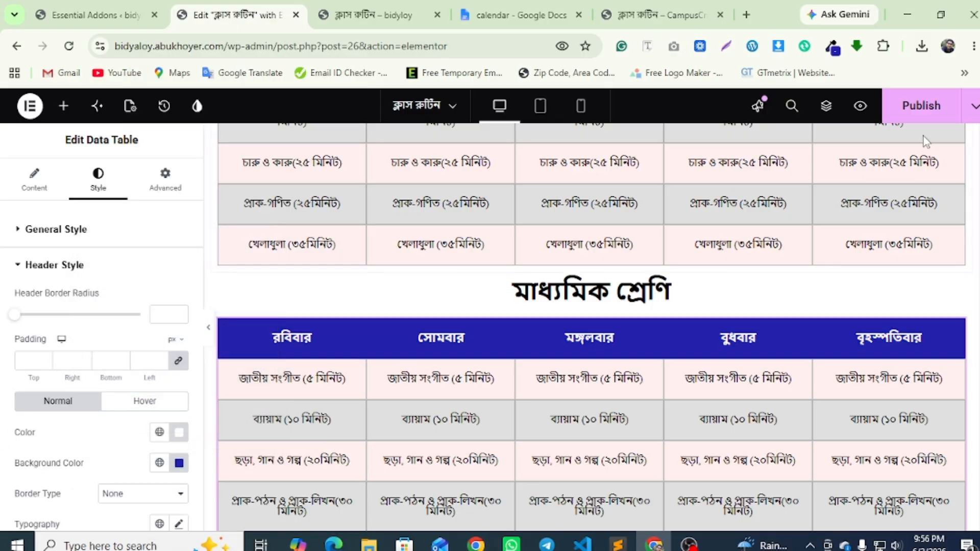
Examine the class tables on the updated class routine page and compare them with the reference page.
left_click(353, 14)
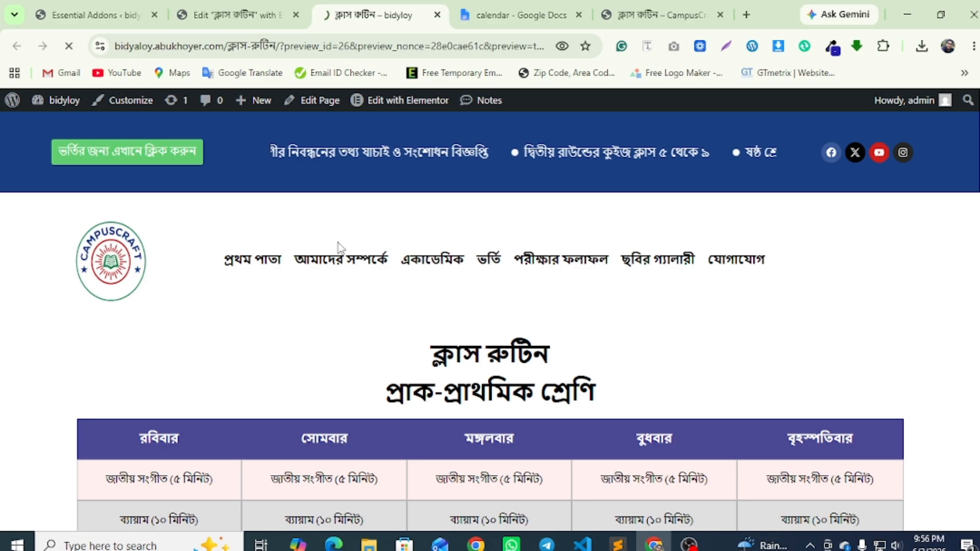
scroll(357, 255, "down", 5)
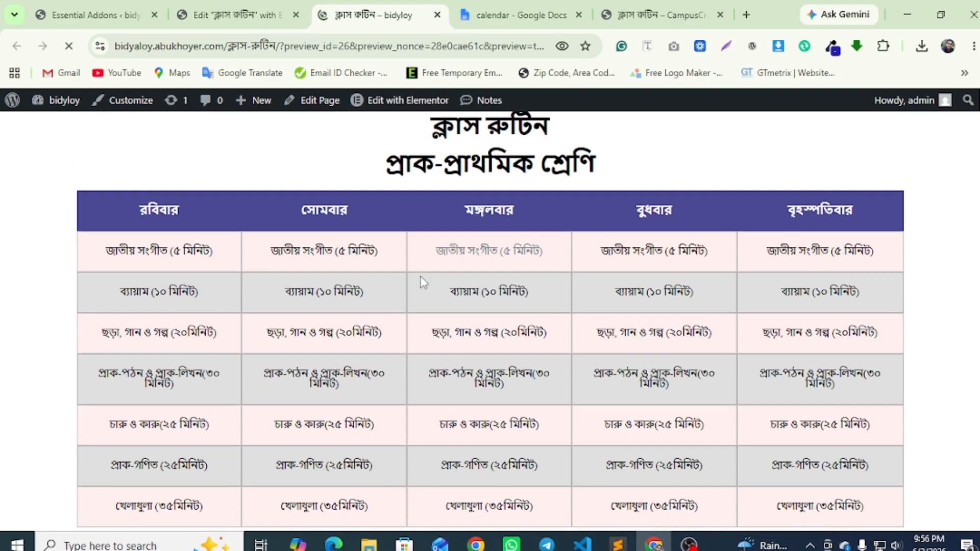
scroll(424, 278, "down", 9)
scroll(428, 277, "up", 4)
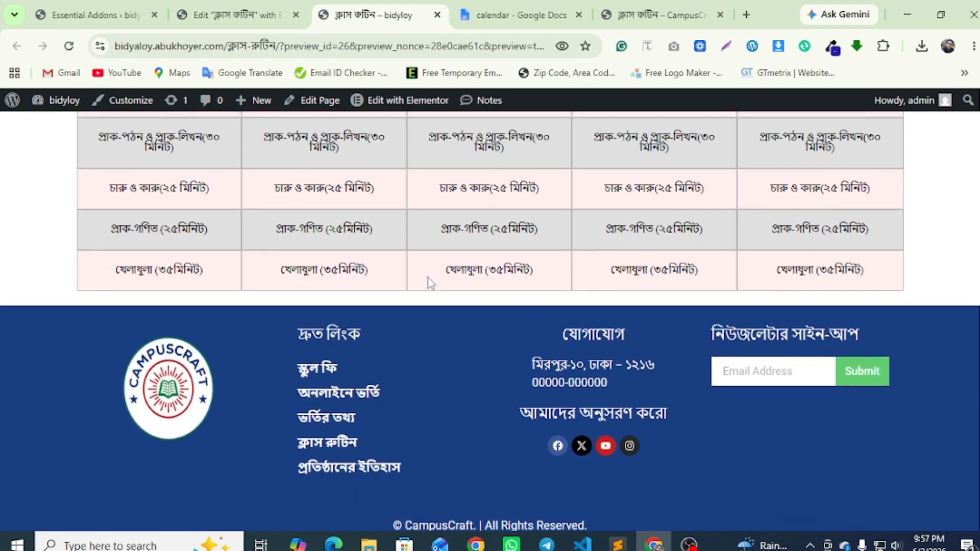
left_click(655, 15)
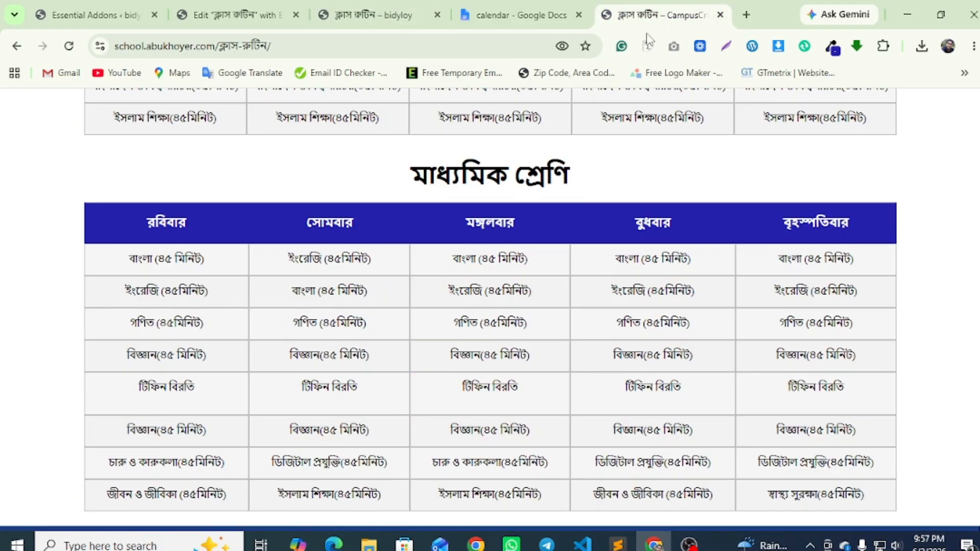
scroll(540, 276, "down", 1)
scroll(540, 275, "up", 3)
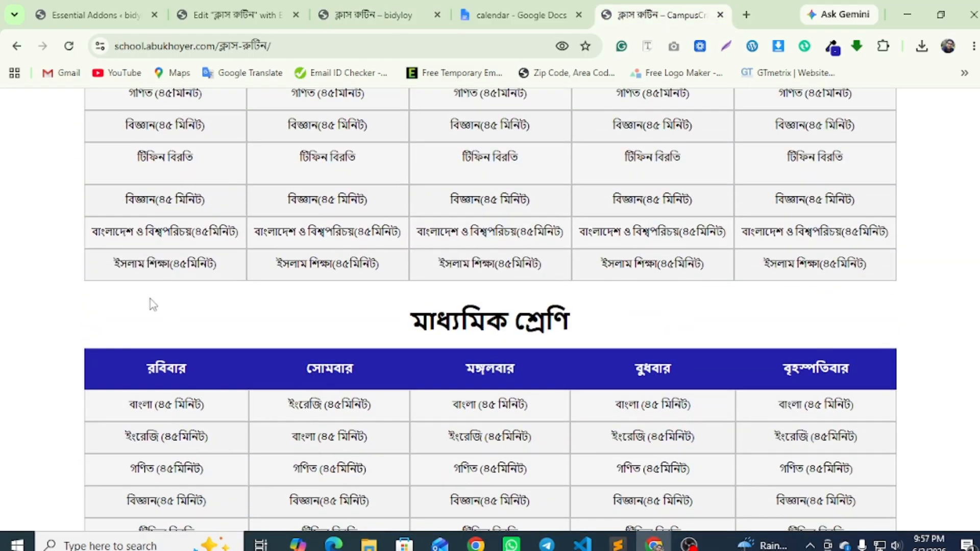
scroll(153, 305, "down", 8)
scroll(449, 338, "up", 6)
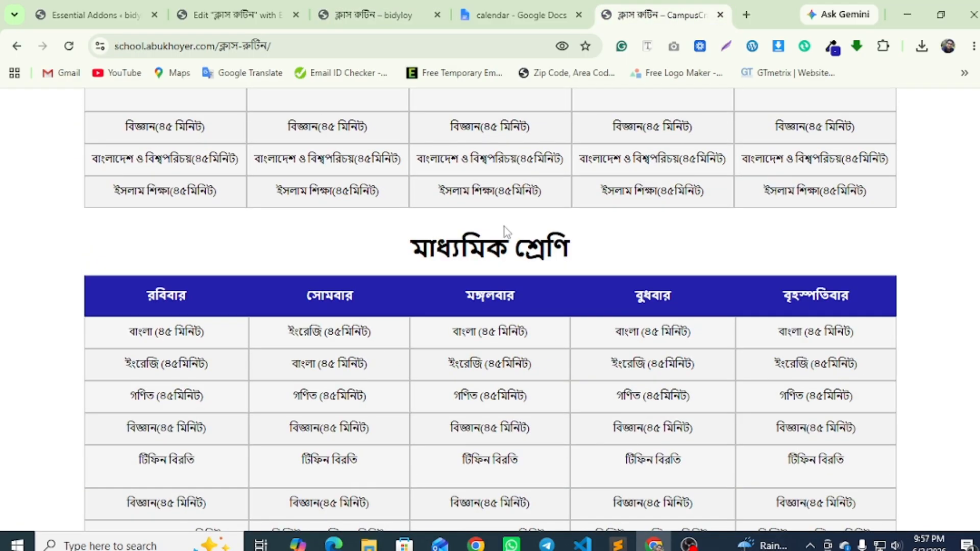
scroll(497, 254, "up", 10)
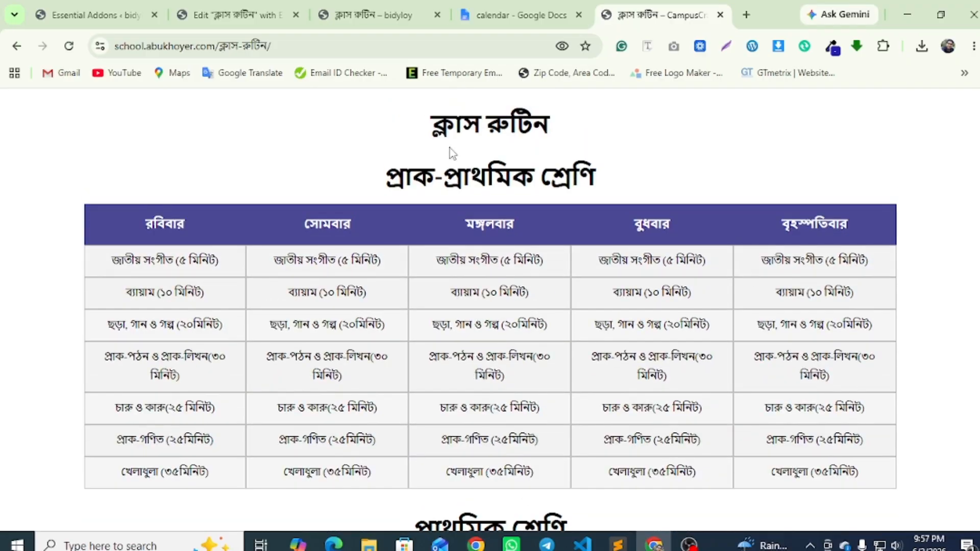
left_click(384, 17)
scroll(463, 274, "up", 8)
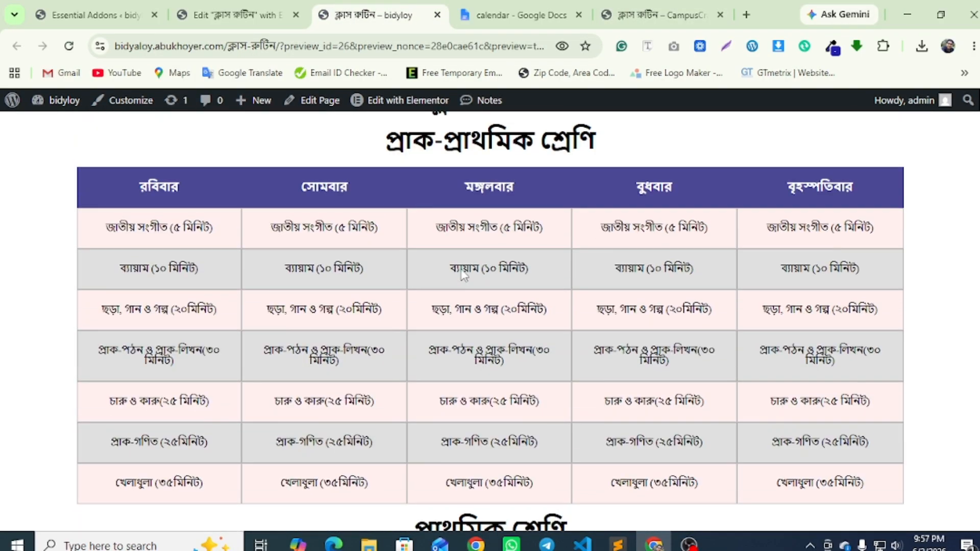
scroll(462, 274, "up", 5)
Open the জ্ঞাতব্য ও করণীয় page on the reference site and examine its heading and list of guardian instructions.
left_click(654, 6)
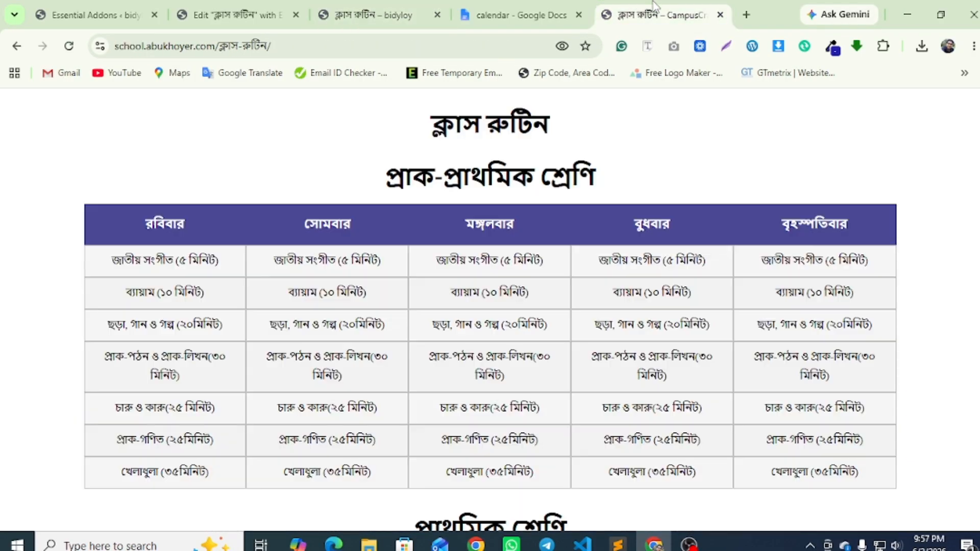
scroll(476, 196, "up", 3)
mouse_move(475, 196)
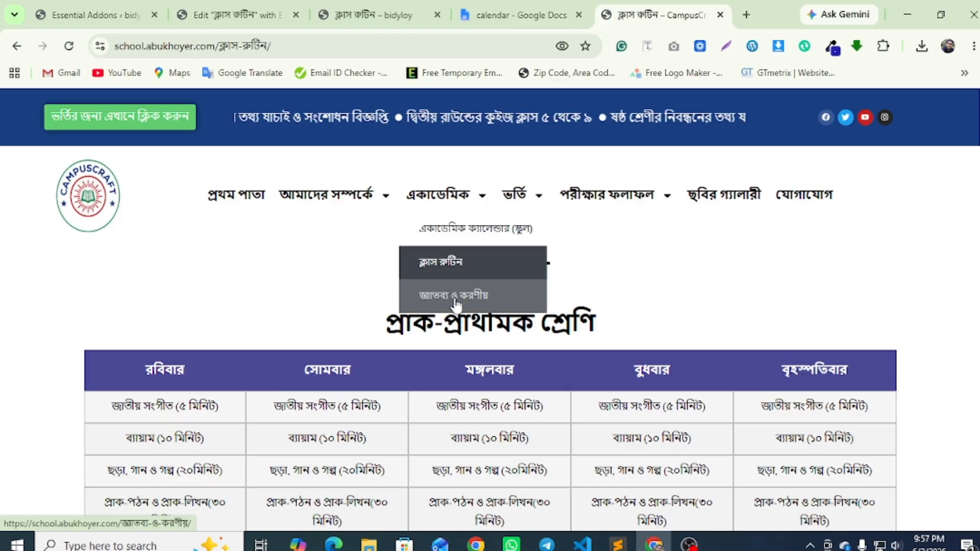
left_click(455, 299)
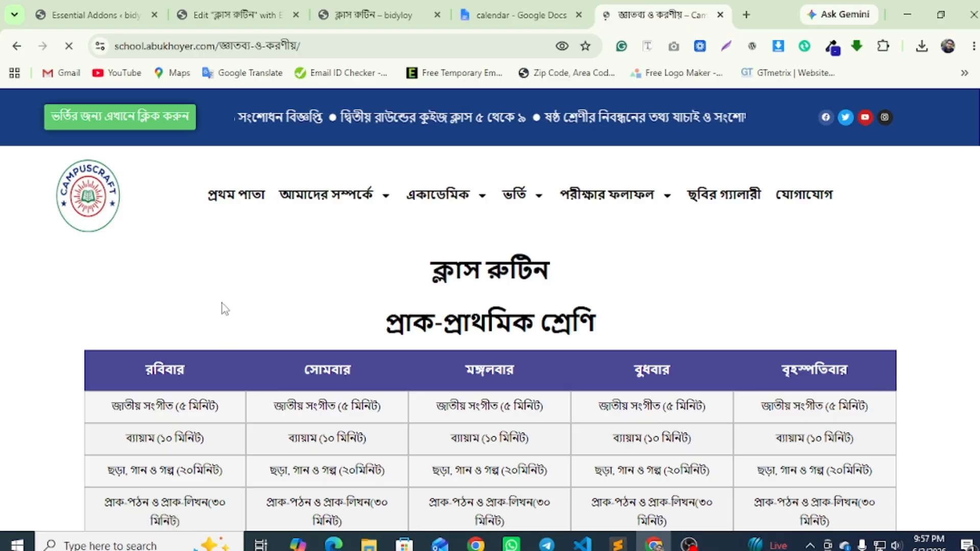
scroll(222, 303, "down", 10)
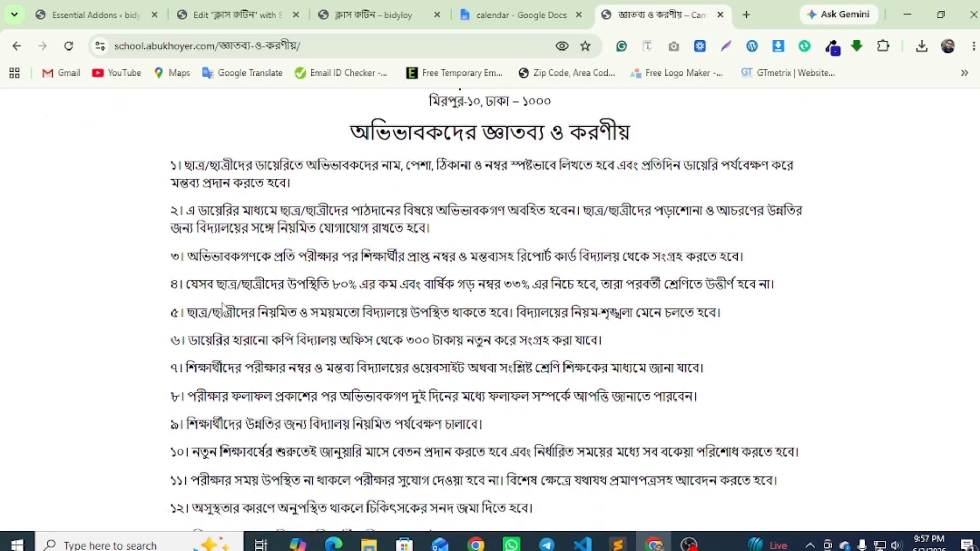
scroll(222, 303, "up", 10)
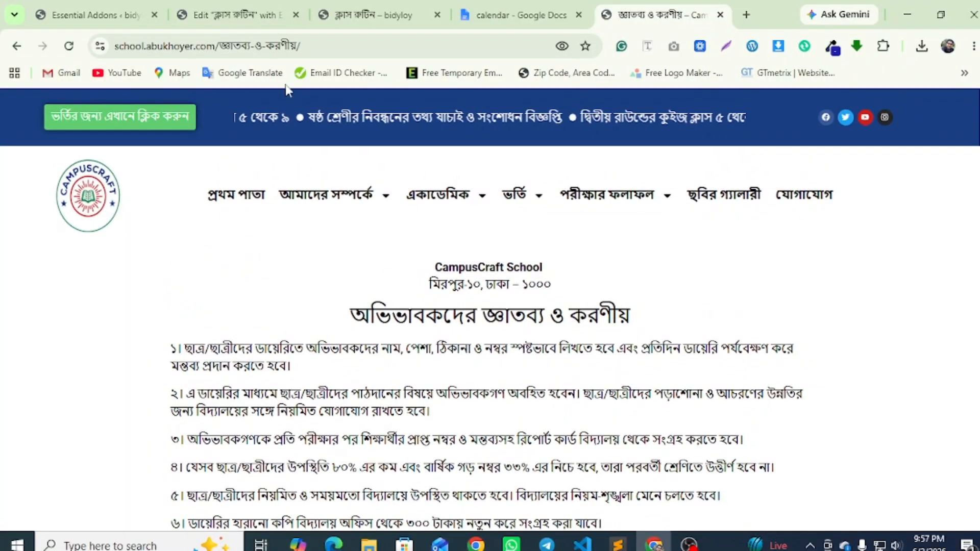
Close the class routine editor, and open the bidyloy site's জ্ঞাতব্য ও করণীয় page for editing.
left_click(252, 6)
left_click(296, 15)
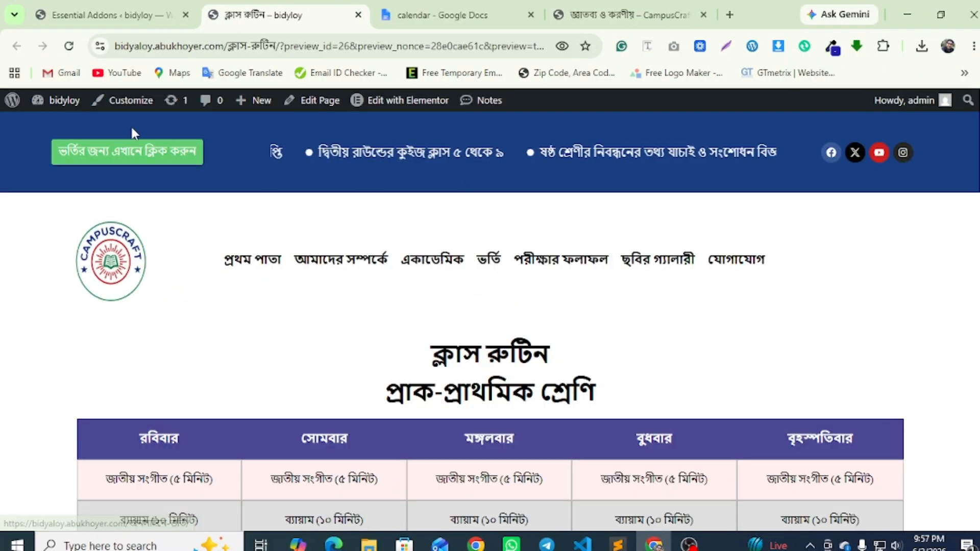
left_click(385, 276)
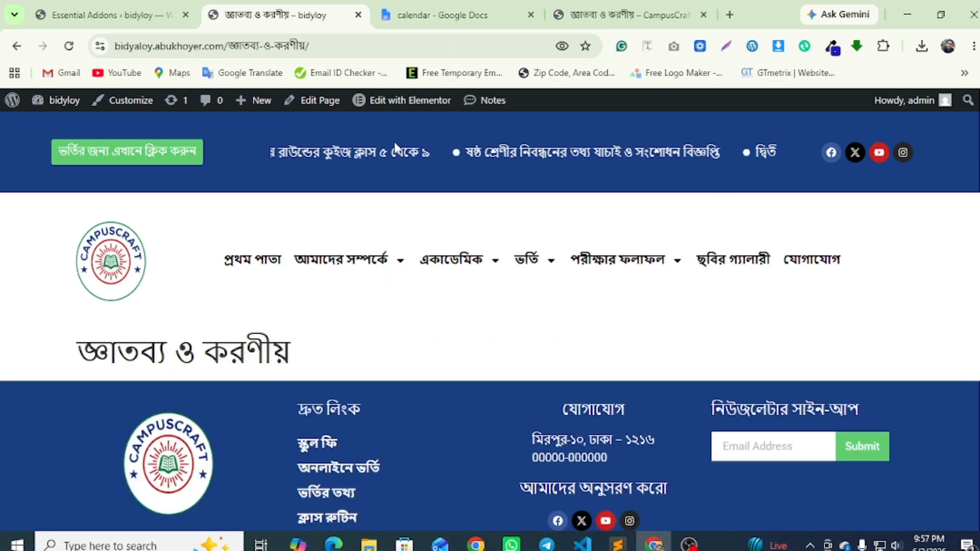
left_click(319, 100)
Copy the CampusCraft School title from the reference page, and open the জ্ঞাতব্য ও করণীয় page in the Elementor editor.
left_click(622, 14)
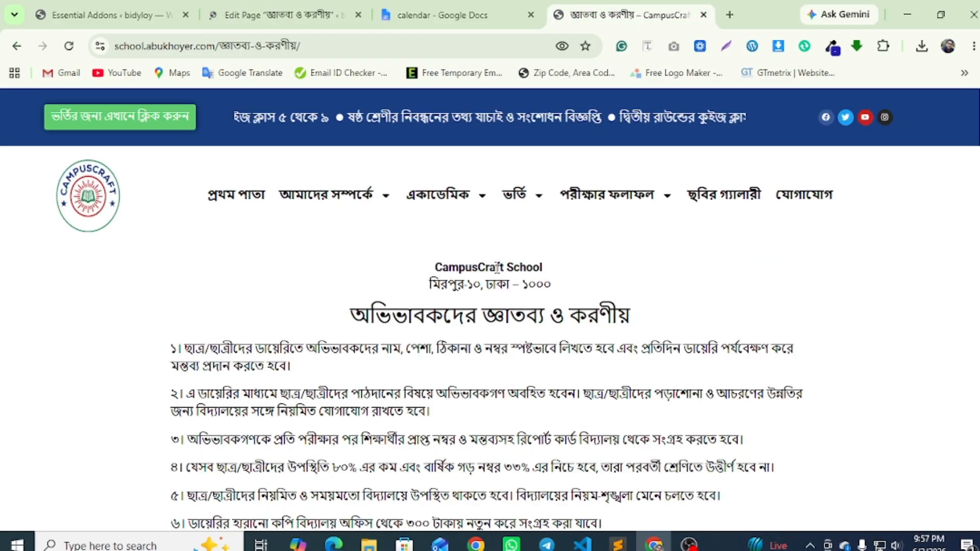
mouse_move(433, 267)
left_mouse_down()
mouse_move(551, 291)
mouse_move(564, 305)
mouse_move(572, 265)
mouse_move(434, 268)
left_mouse_up()
right_click(485, 274)
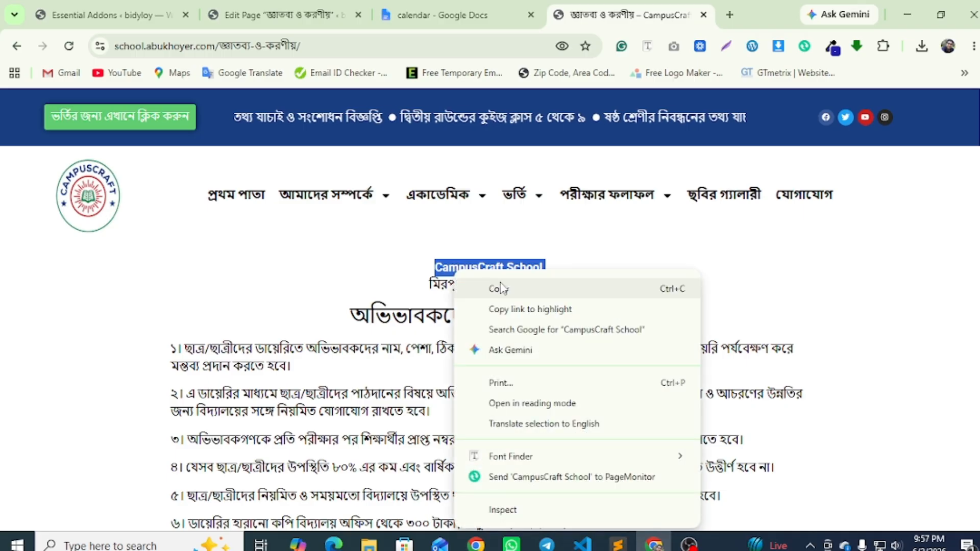
left_click(497, 287)
key("ctrl+2")
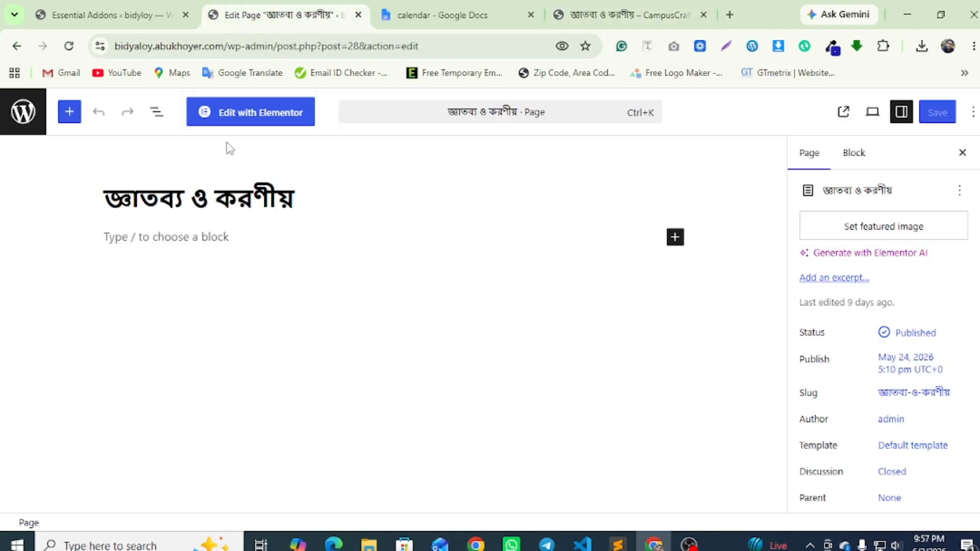
left_click(239, 121)
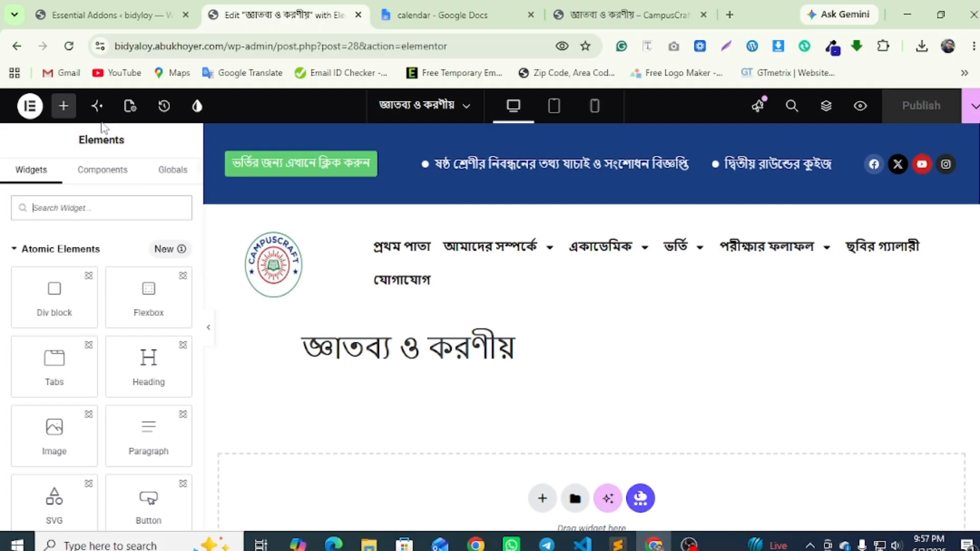
Change the page layout from Default to the full-width template that omits the page title.
left_click(130, 105)
scroll(83, 339, "down", 5)
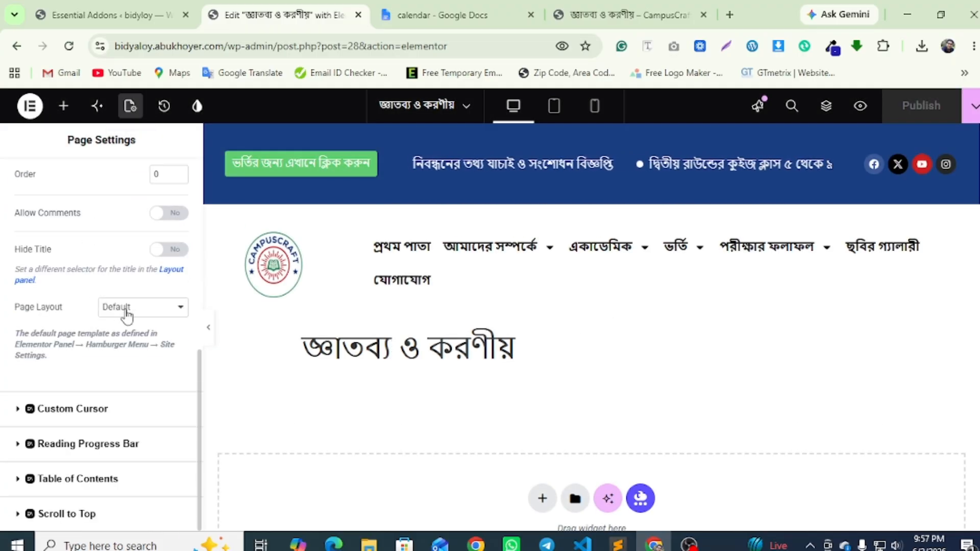
left_click(127, 316)
left_click(137, 361)
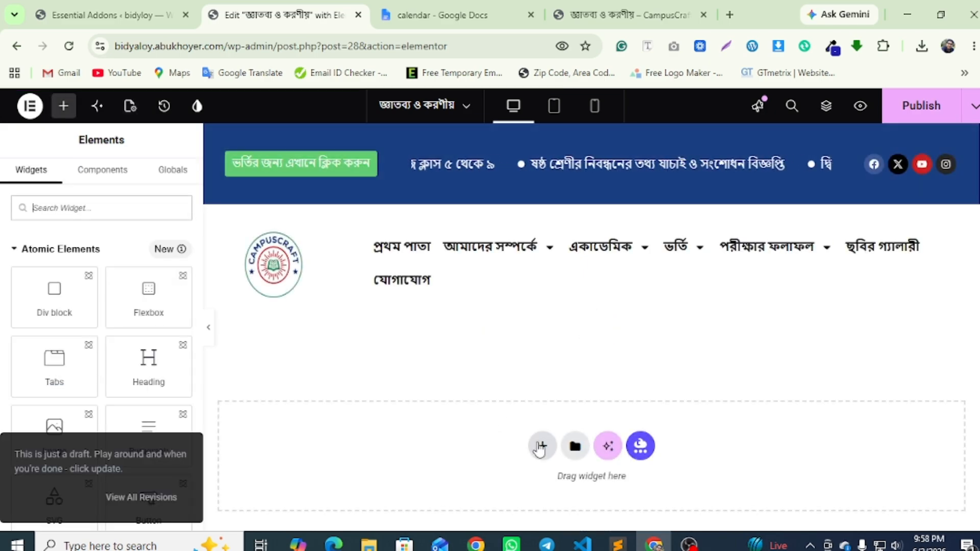
Add a single-column flexbox container to the page and nest a boxed container inside it.
left_click(542, 446)
left_click(528, 480)
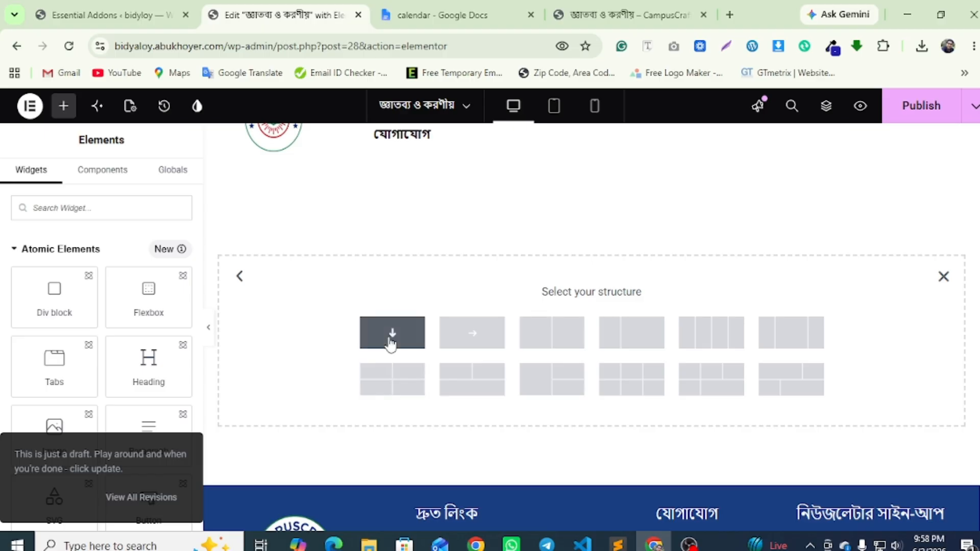
left_click(390, 337)
left_click(590, 308)
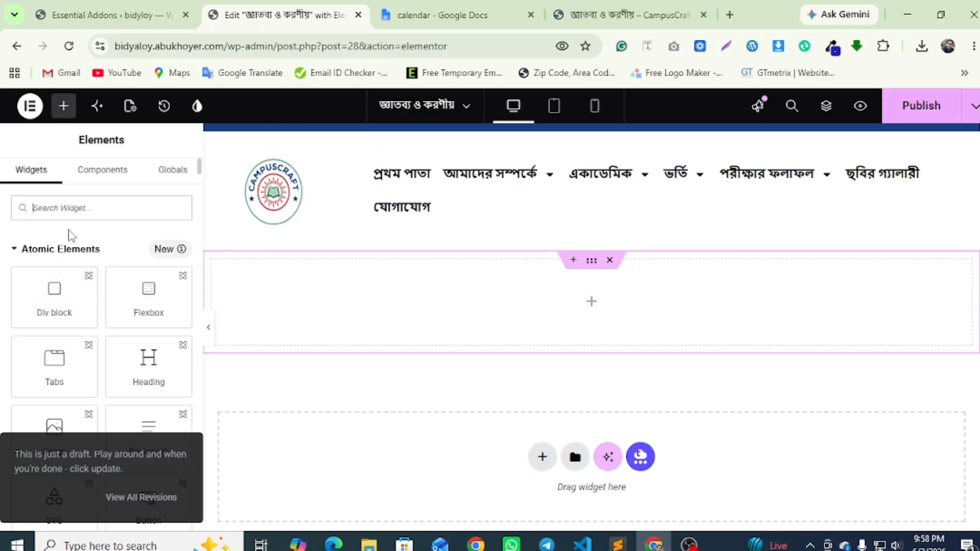
type("c")
left_click_drag(71, 275, 534, 288)
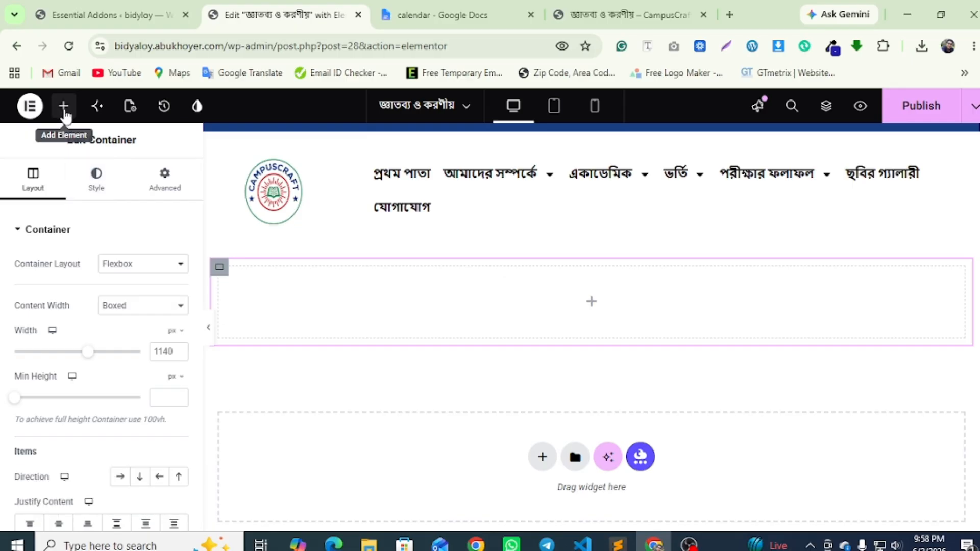
Add a Heading widget to the inner container and paste the copied CampusCraft School title into it.
left_click(63, 107)
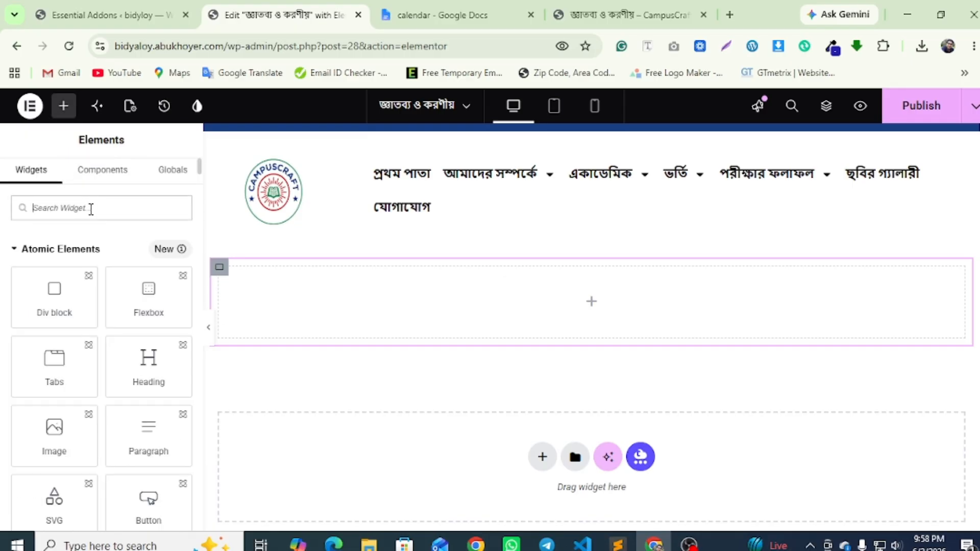
type("h")
left_click_drag(79, 268, 561, 323)
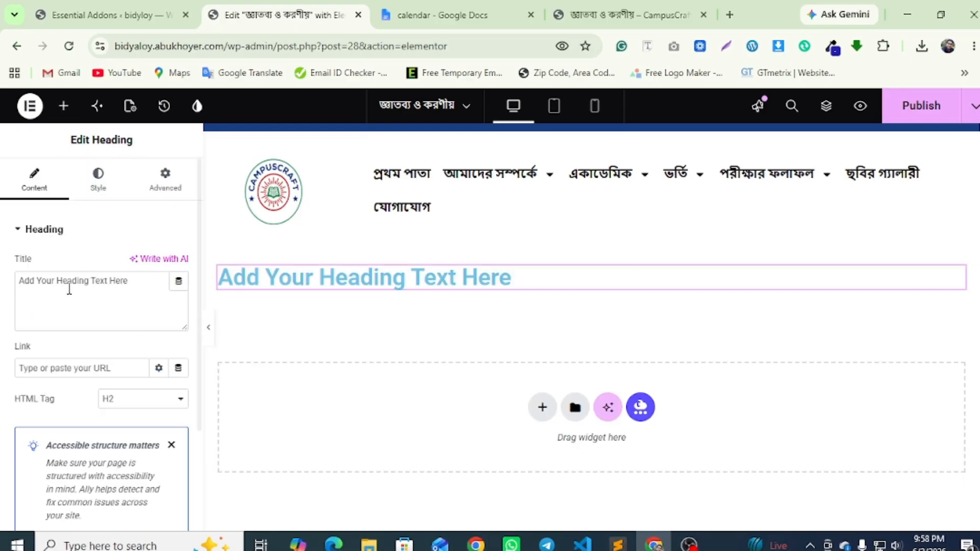
right_click(36, 289)
left_click(81, 185)
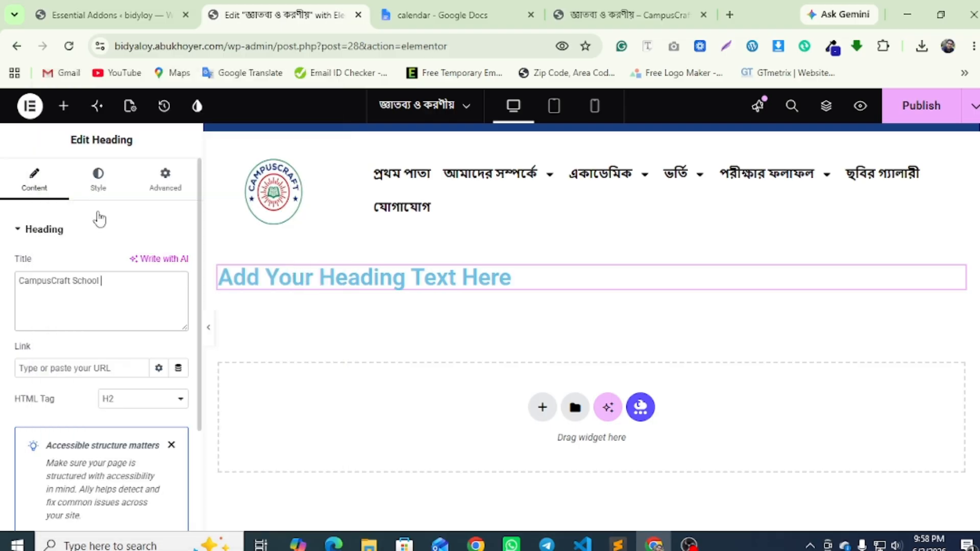
Style the CampusCraft School heading with centre alignment, black text and an 18 px font size.
left_click(98, 181)
left_click(139, 263)
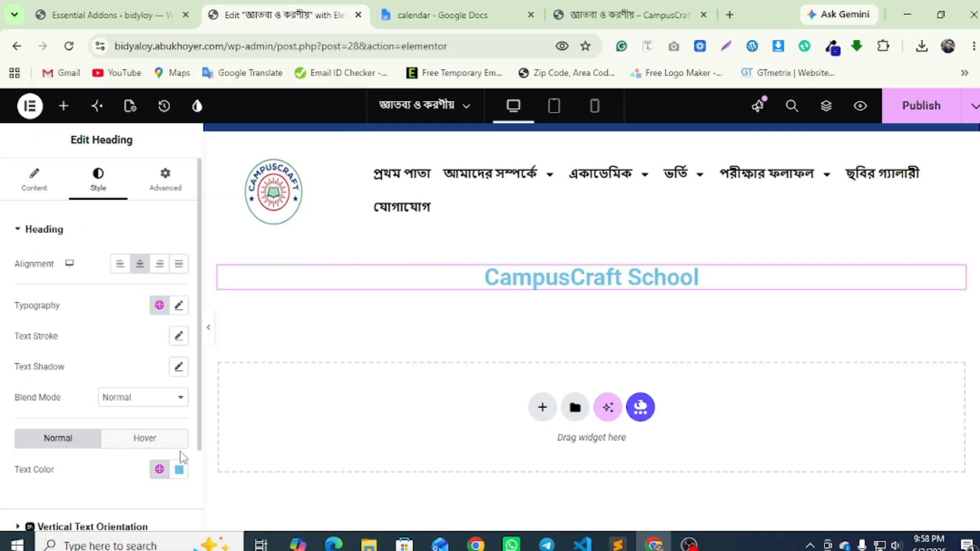
left_click(178, 469)
left_click(95, 388)
left_click(54, 400)
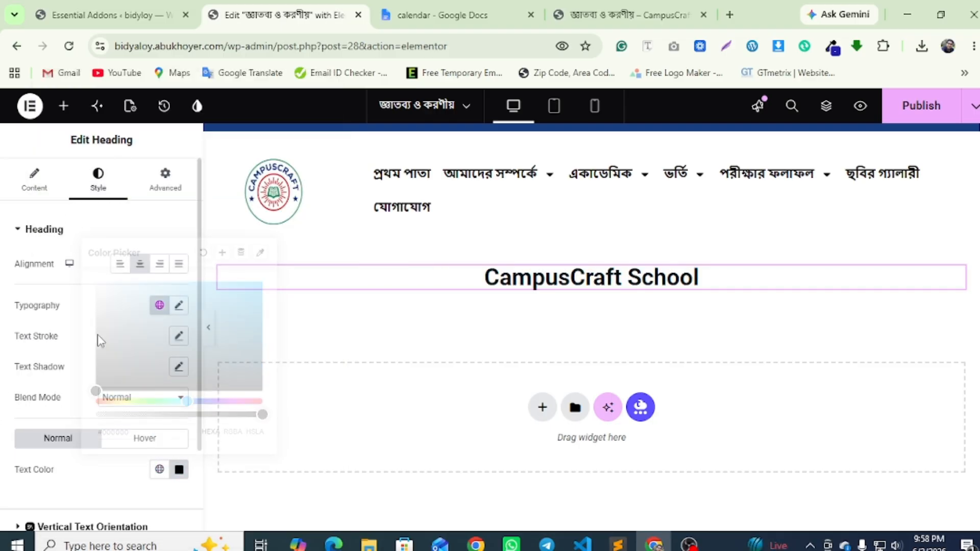
left_click(178, 305)
type("1")
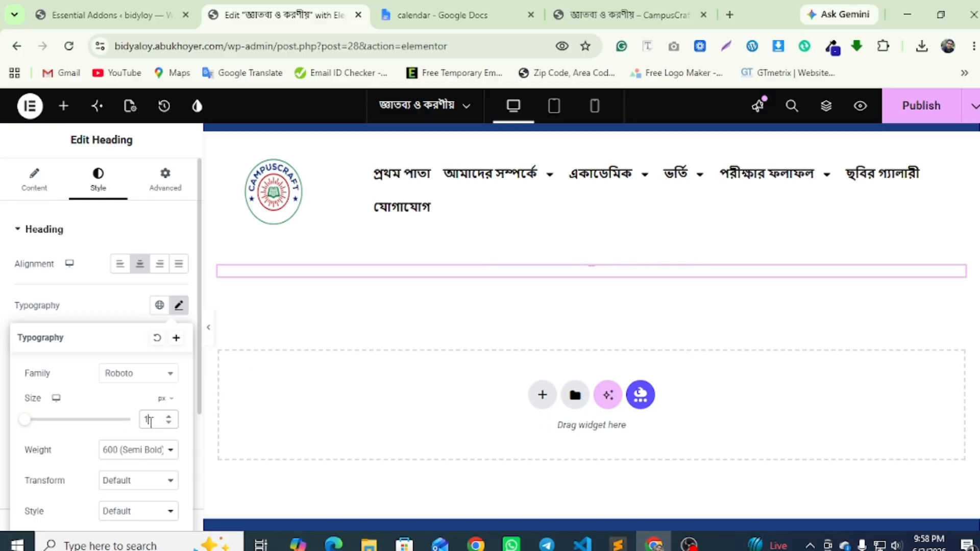
type("8")
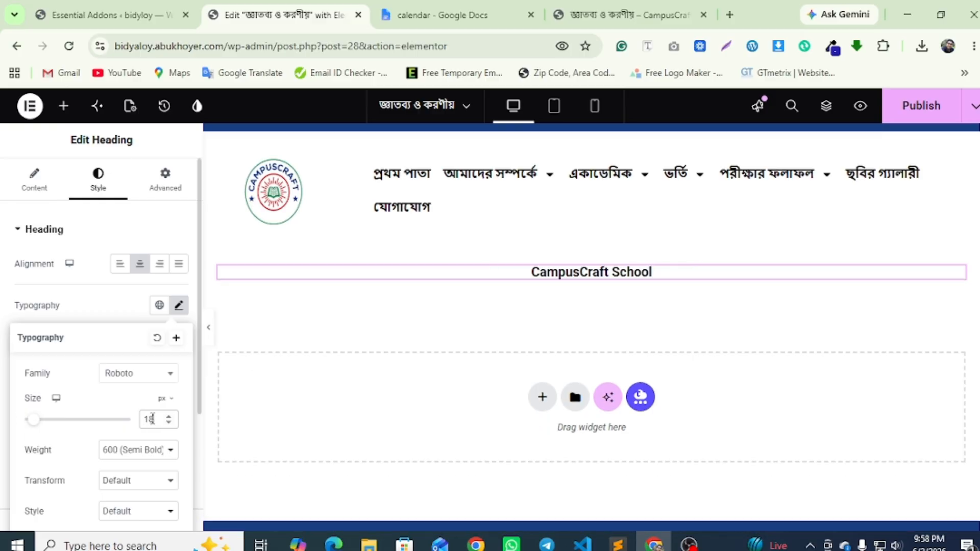
Duplicate the CampusCraft School heading and replace the copy's title with the school address line copied from the reference page.
right_click(636, 274)
left_click(672, 204)
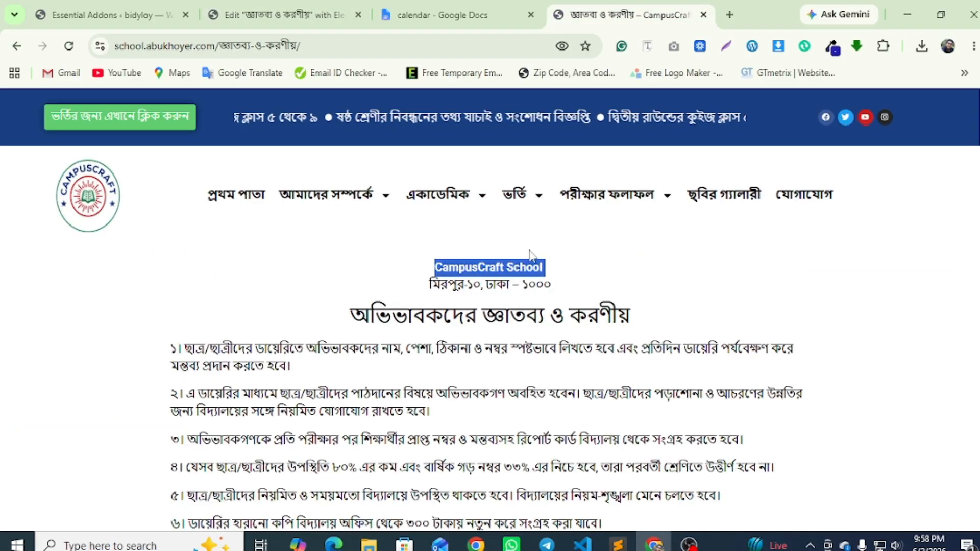
triple_click(541, 286)
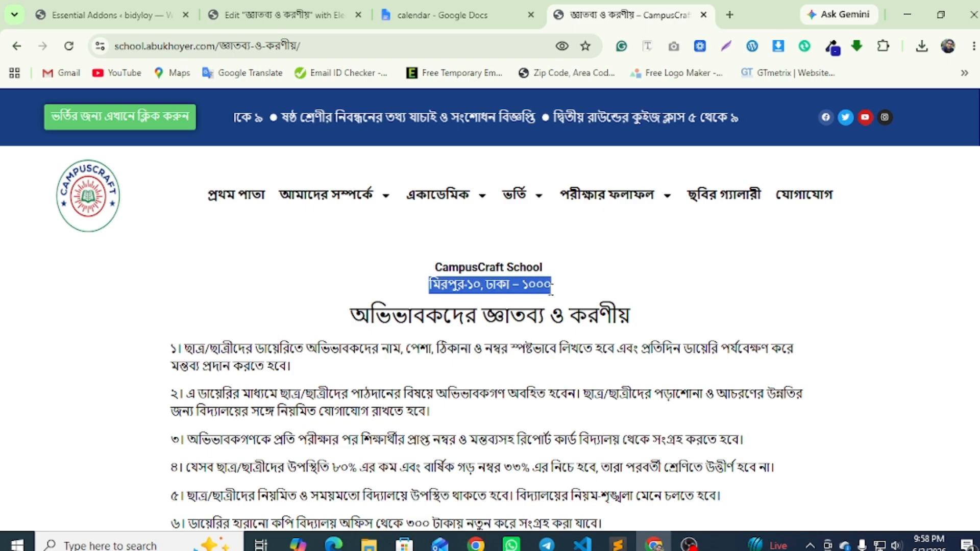
right_click(541, 288)
left_click(306, 16)
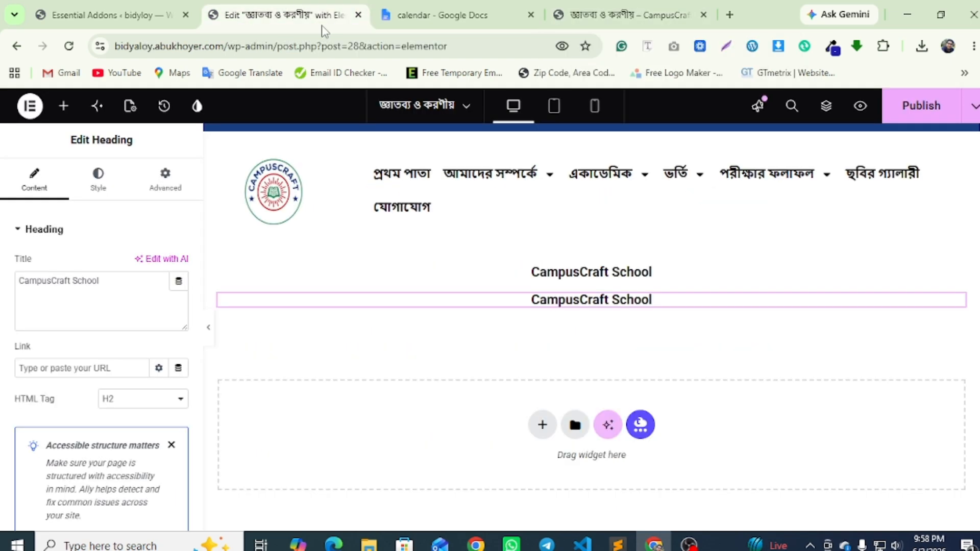
left_click(110, 287)
right_click(49, 279)
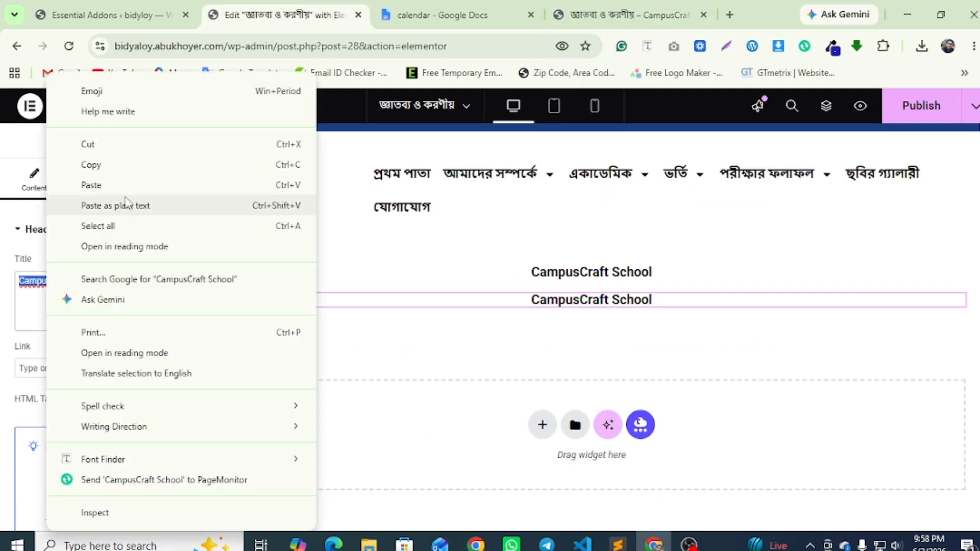
left_click(97, 184)
Paste copies of the heading content below the address line and delete the extra CampusCraft School heading.
right_click(604, 299)
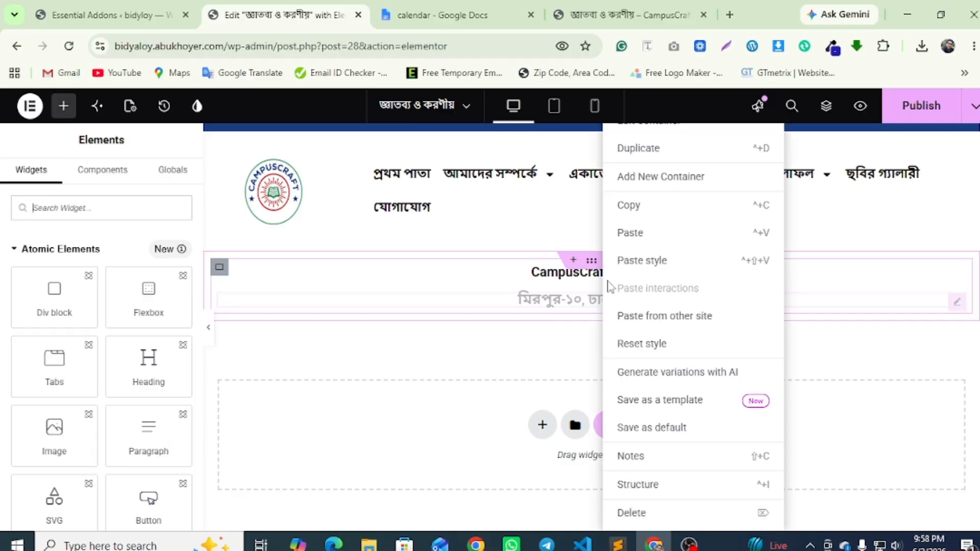
left_click(625, 232)
right_click(589, 333)
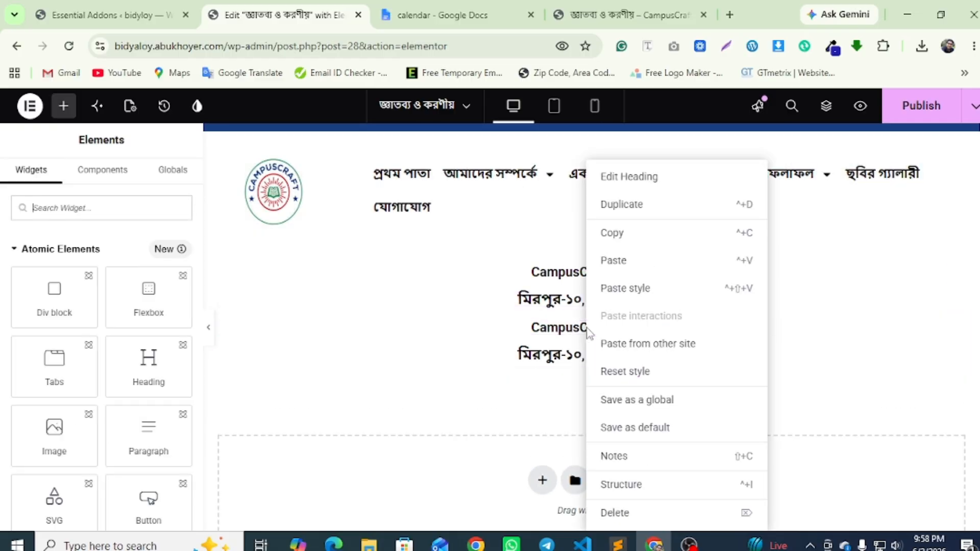
left_click(615, 512)
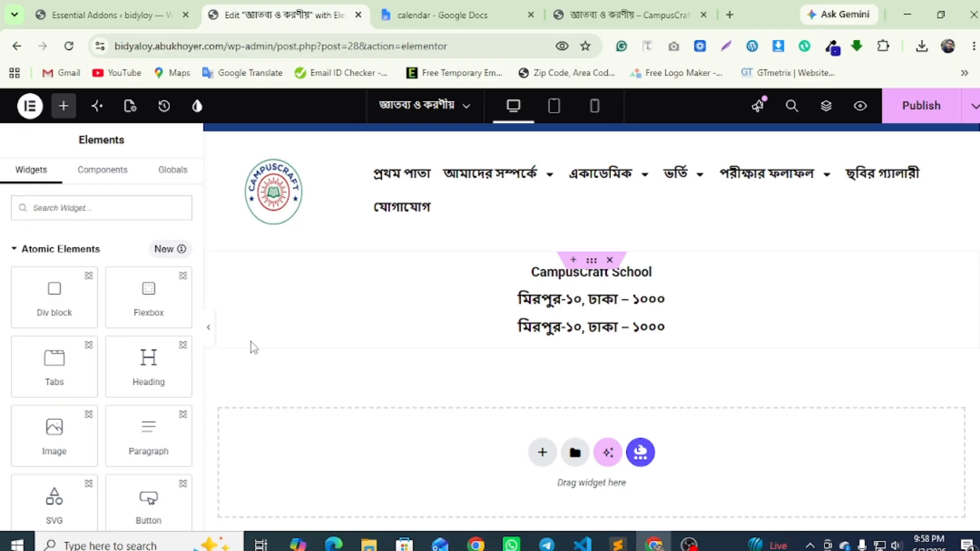
Copy অভিভাবকদের জ্ঞাতব্য ও করণীয় from the reference page and paste it over the third heading's title.
left_click(595, 11)
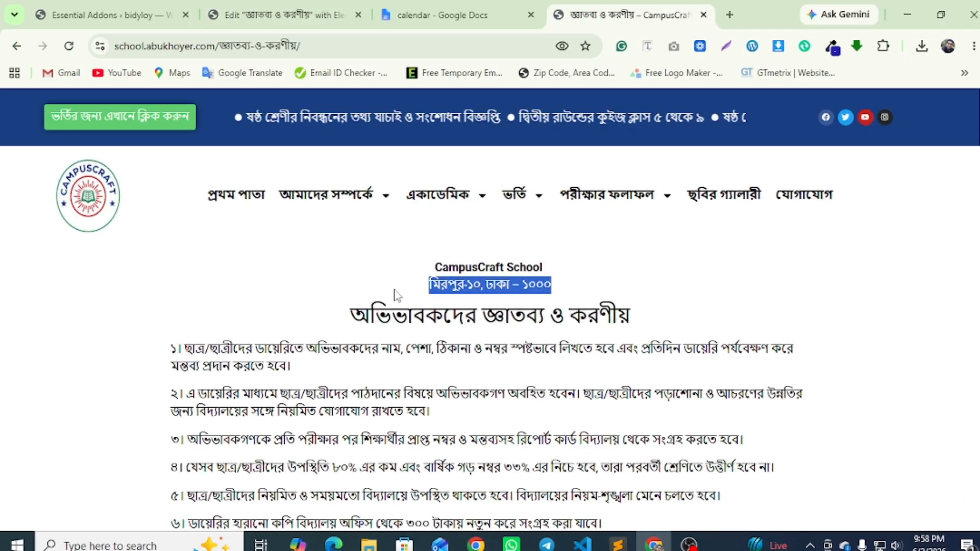
left_click_drag(350, 318, 491, 317)
left_click_drag(413, 317, 629, 318)
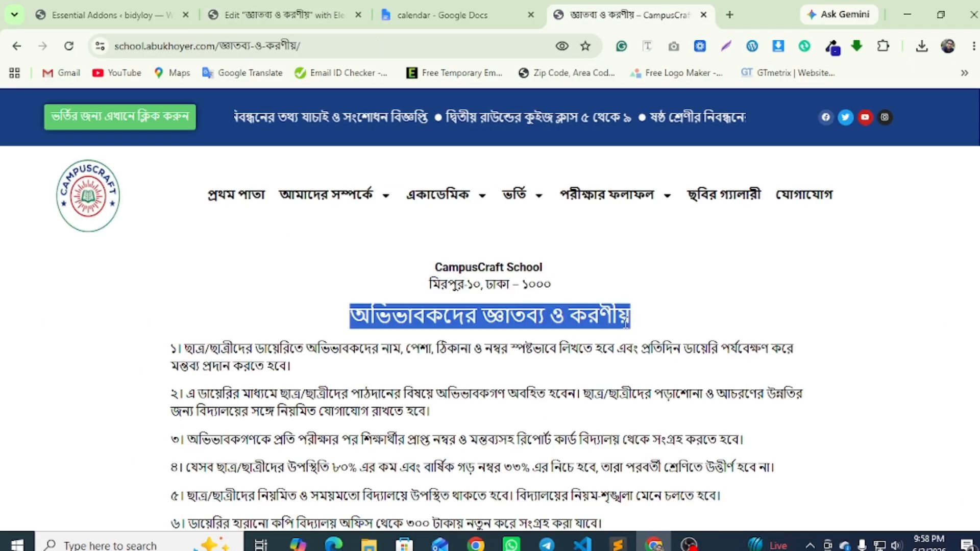
right_click(624, 320)
left_click(671, 83)
left_click(283, 15)
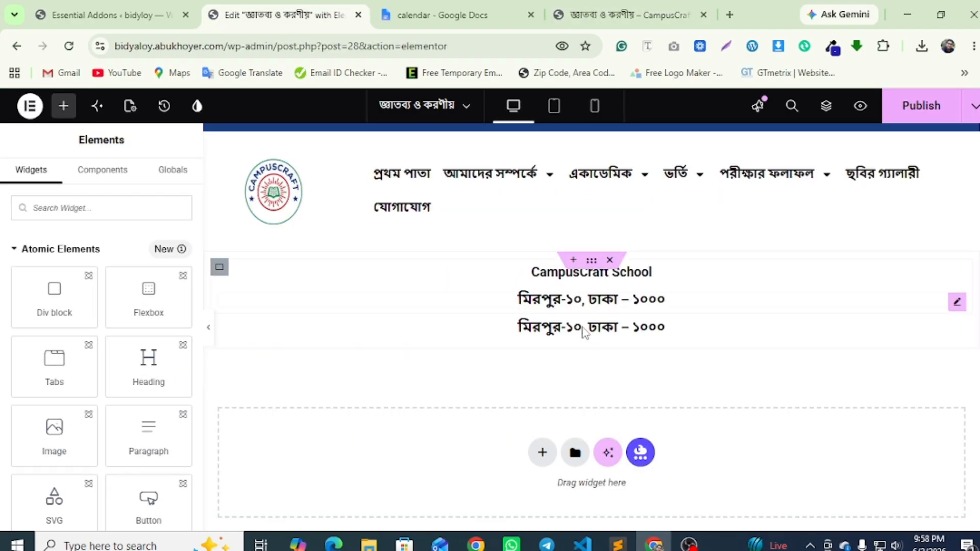
left_click(658, 327)
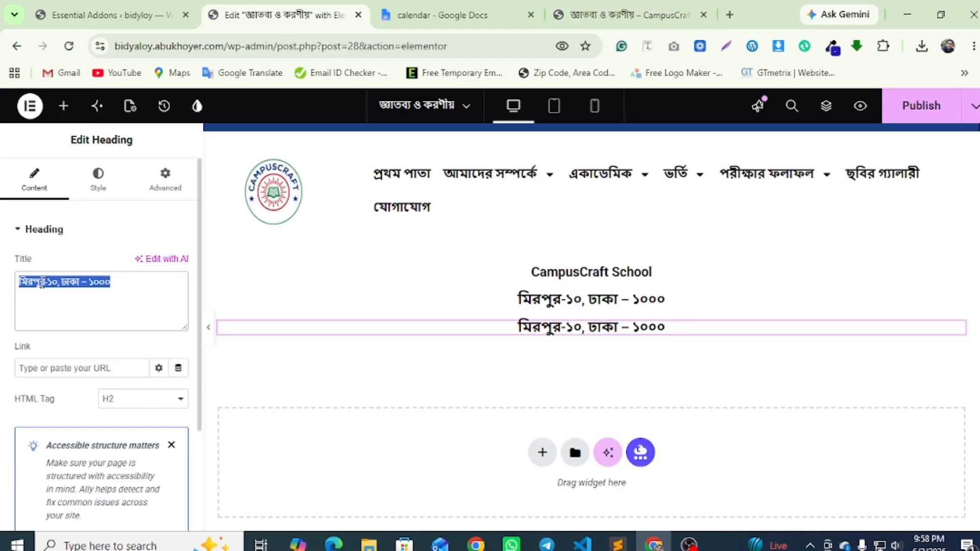
right_click(42, 284)
left_click(93, 208)
Set the font size of the অভিভাবকদের জ্ঞাতব্য ও করণীয় heading to 40 px.
left_click(102, 203)
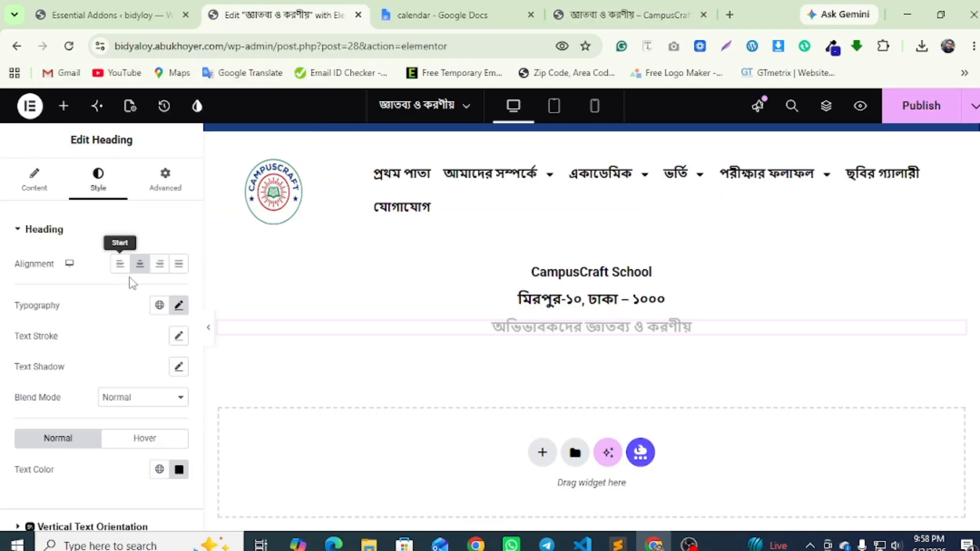
left_click(178, 305)
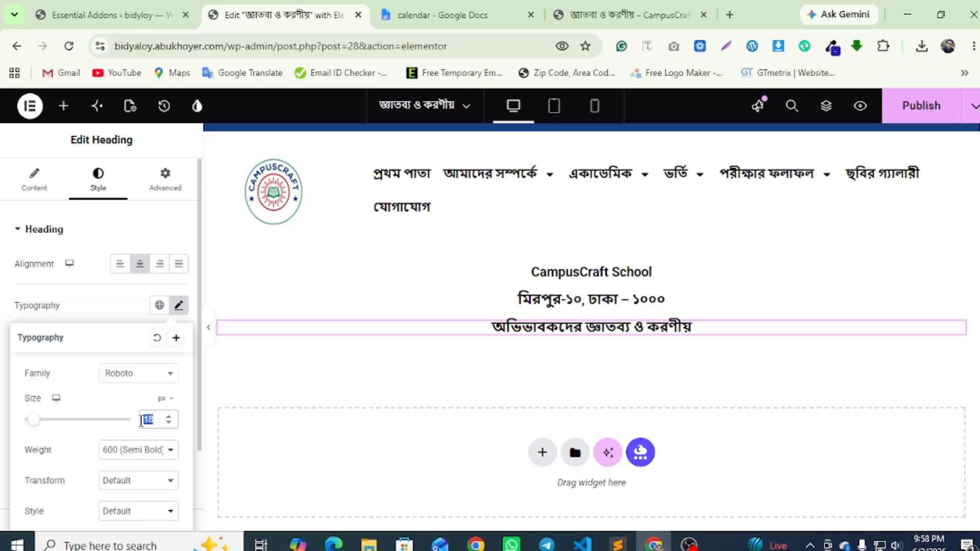
type("4")
type("8")
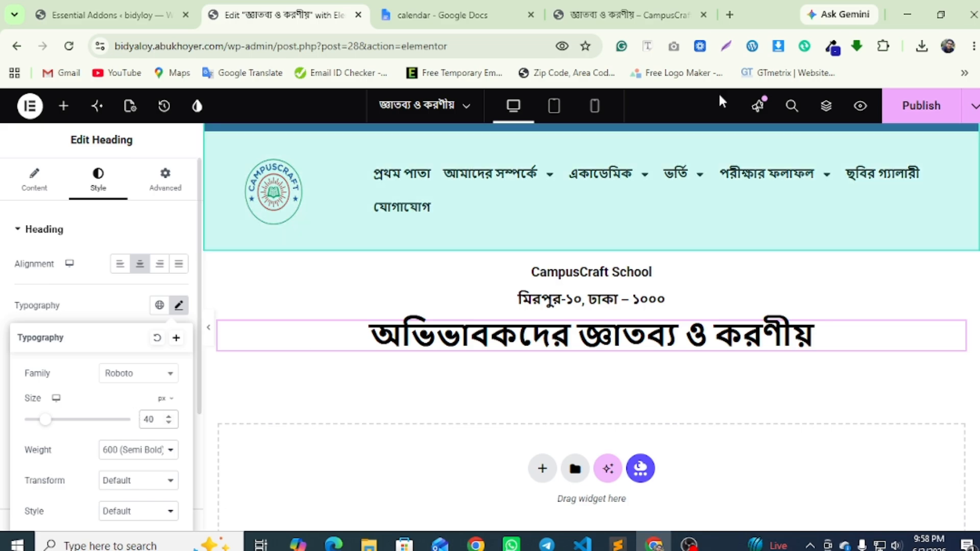
Inspect the font size of the অভিভাবকদের জ্ঞাতব্য ও করণীয় heading on the reference page with Font Finder.
left_click(627, 15)
left_click(678, 293)
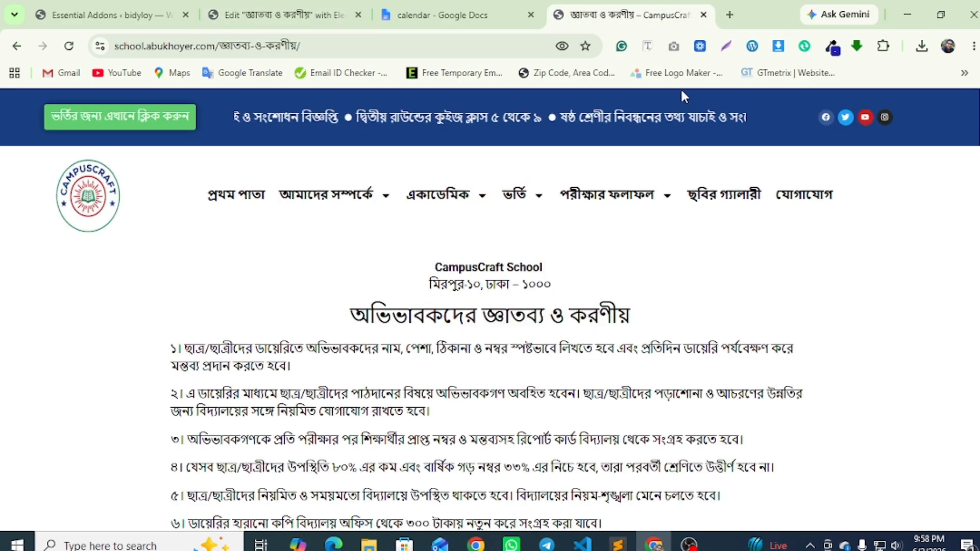
left_click(647, 46)
left_click(526, 311)
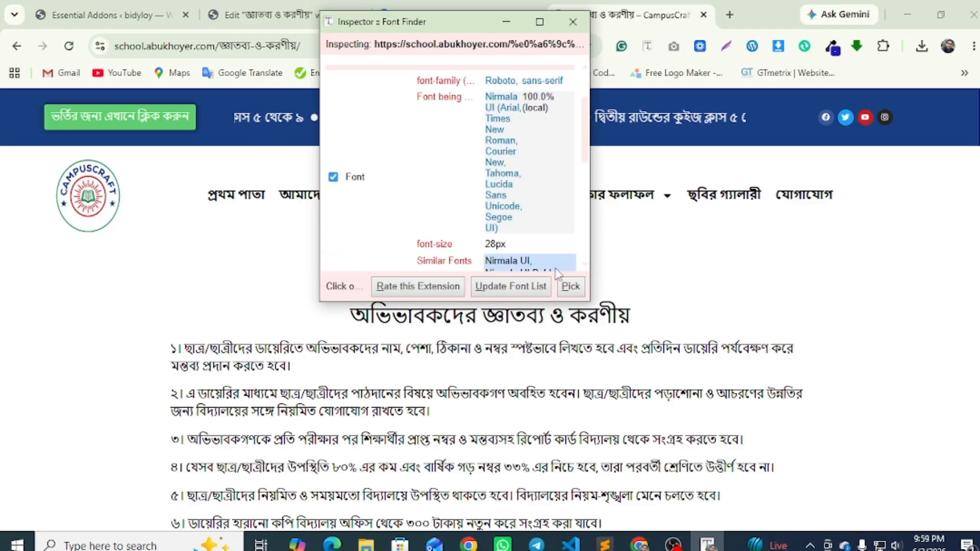
left_click(573, 22)
Set the font size of the অভিভাবকদের জ্ঞাতব্য ও করণীয় heading to 28 px in the Elementor editor and publish the page.
left_click(276, 15)
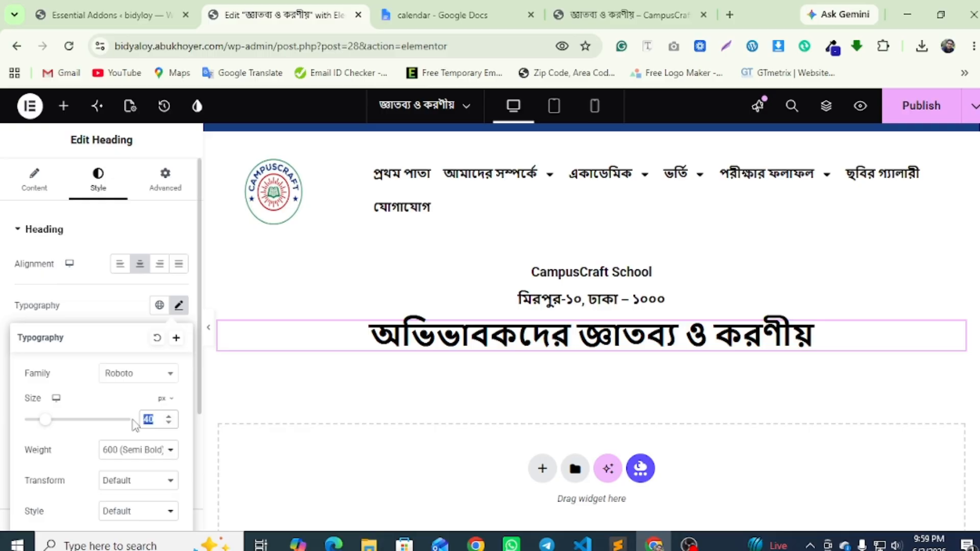
type("28")
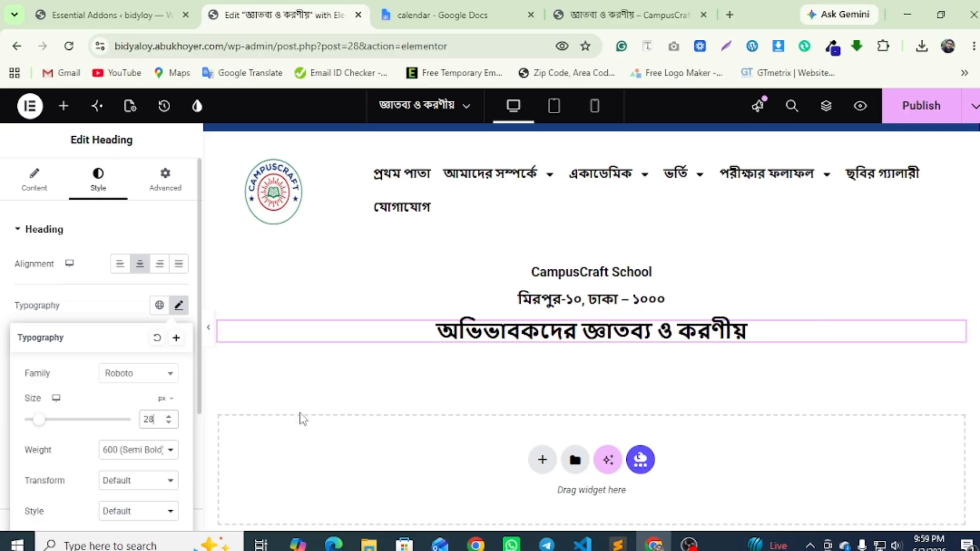
left_click(921, 105)
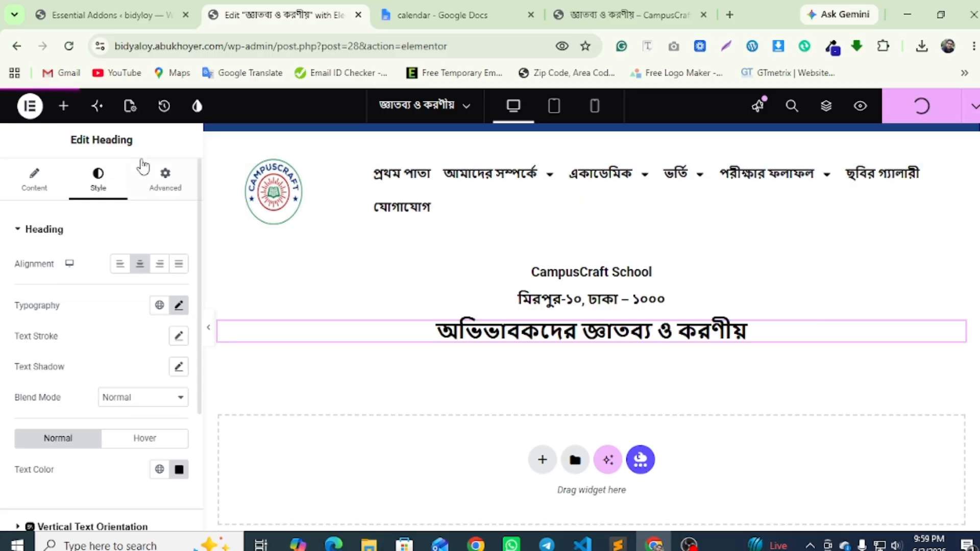
Add a Text Editor widget below the অভিভাবকদের জ্ঞাতব্য ও করণীয় heading.
left_click(62, 110)
scroll(58, 337, "down", 2)
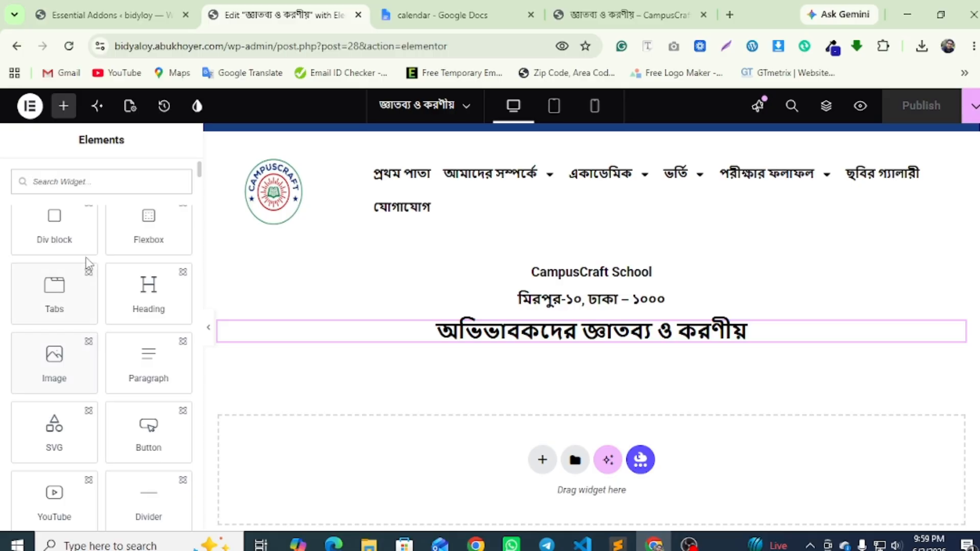
scroll(85, 255, "up", 2)
type("te")
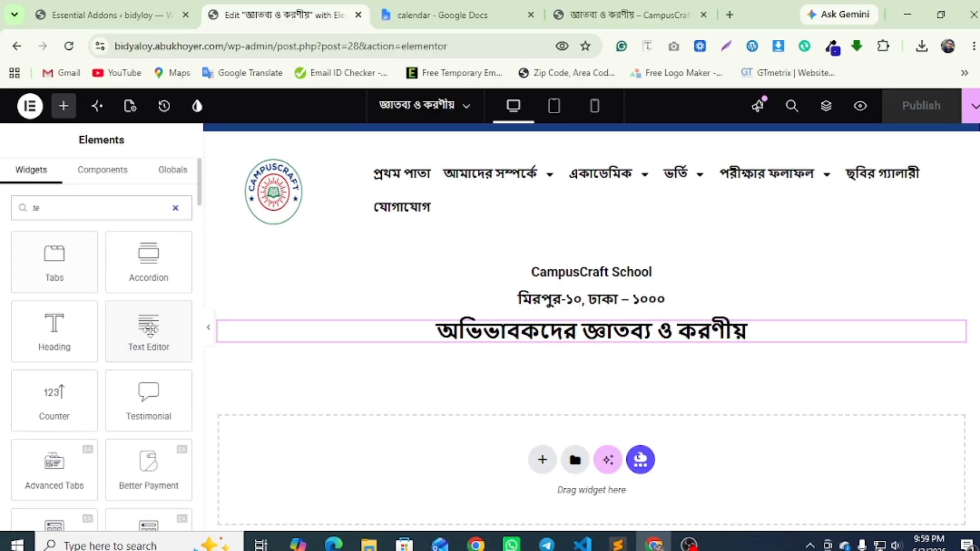
left_click_drag(148, 334, 519, 350)
Copy the guardian instructions, from item ১ through the closing অধ্যক্ষ signature and address, from the reference জ্ঞাতব্য ও করণীয় page.
left_click(626, 8)
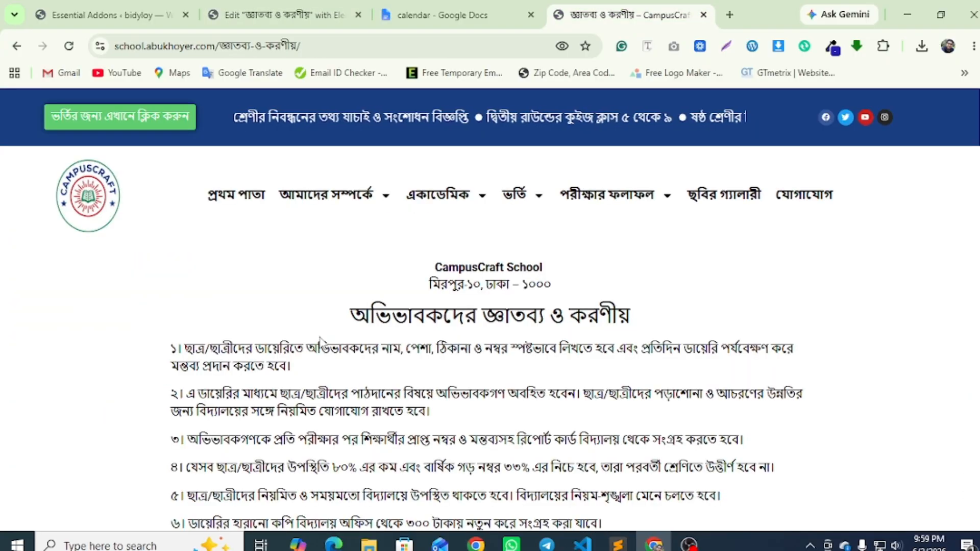
scroll(189, 280, "down", 1)
left_click_drag(175, 270, 257, 277)
scroll(273, 362, "down", 10)
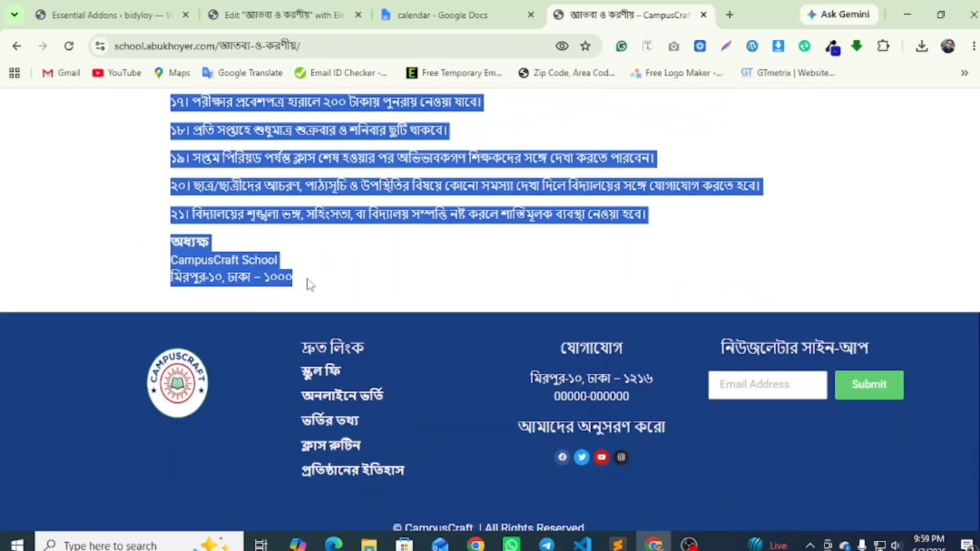
right_click(277, 261)
left_click(313, 275)
Replace the Lorem ipsum placeholder in the new Text Editor widget with the copied guardian instructions.
left_click(283, 15)
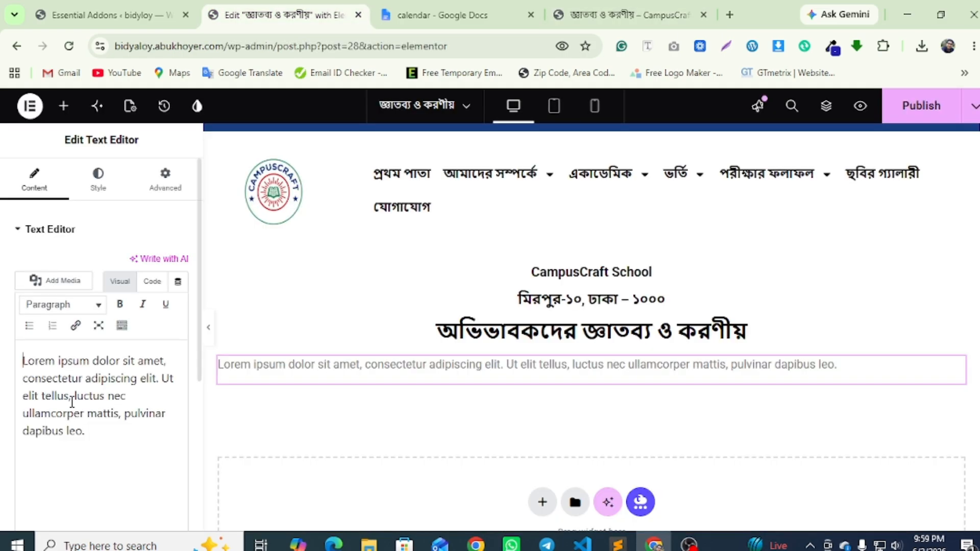
left_click_drag(91, 432, 21, 359)
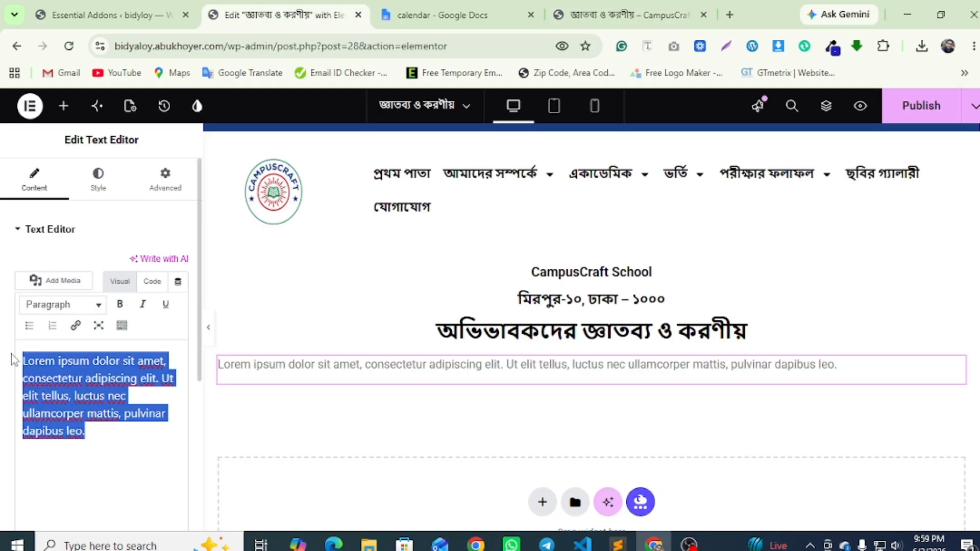
key("ctrl+v")
scroll(519, 361, "down", 10)
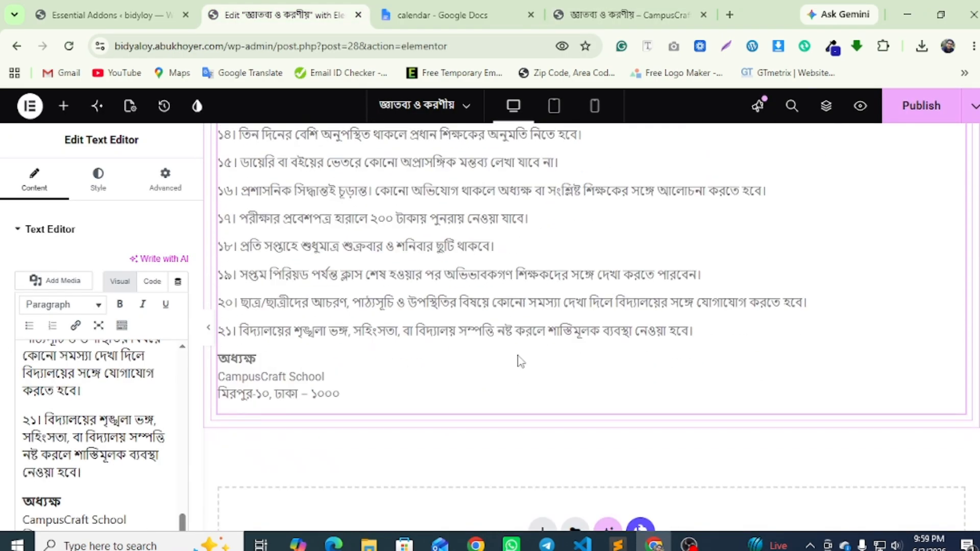
Set the guardian instructions' text color to black and publish the page.
left_click(97, 181)
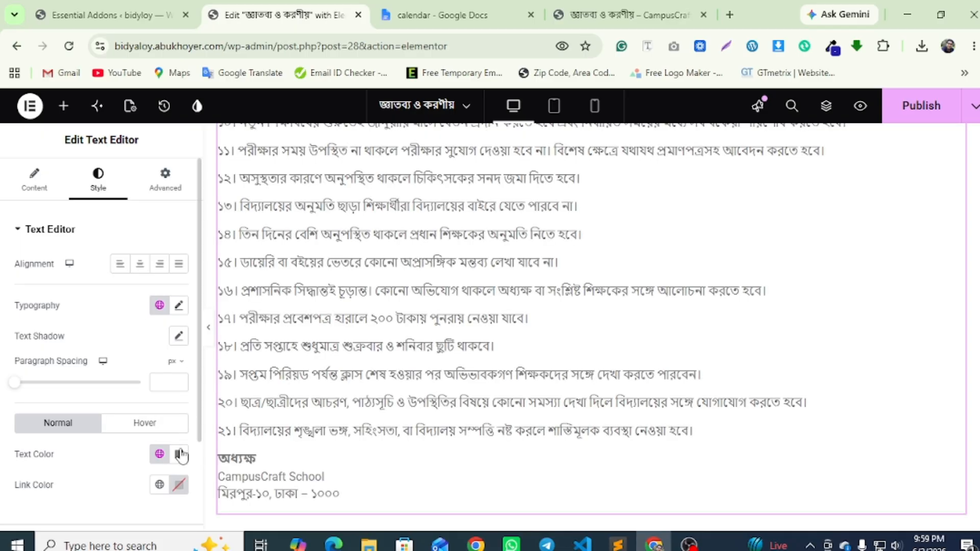
left_click(181, 455)
left_click_drag(137, 352, 22, 433)
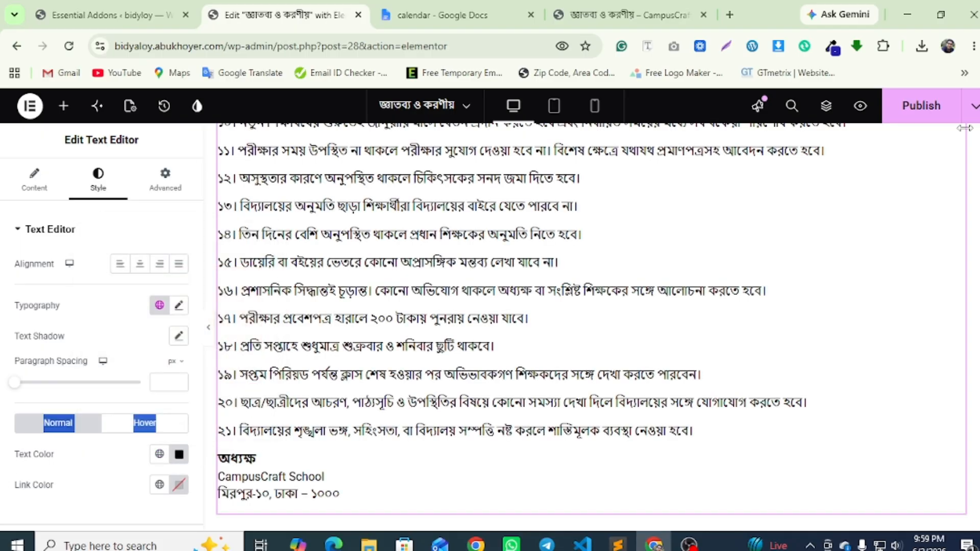
Preview the জ্ঞাতব্য ও করণীয় page and compare its guardian instructions layout with the reference page.
left_click(859, 105)
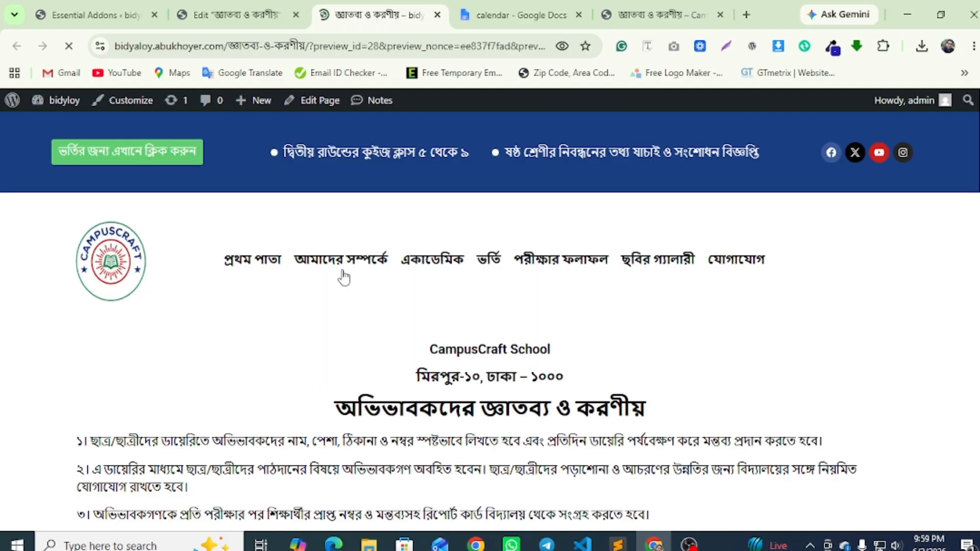
scroll(343, 273, "down", 10)
scroll(344, 268, "down", 3)
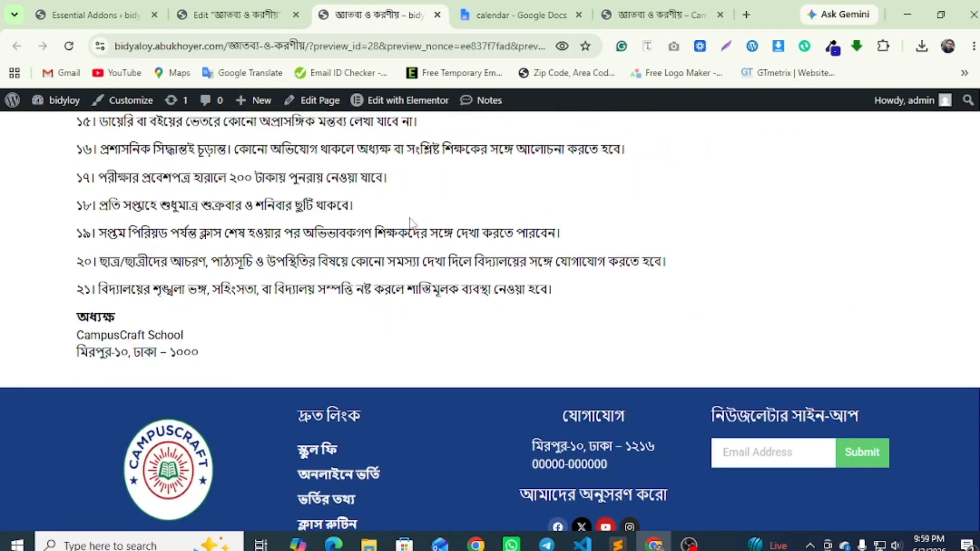
left_click(632, 20)
scroll(404, 243, "up", 3)
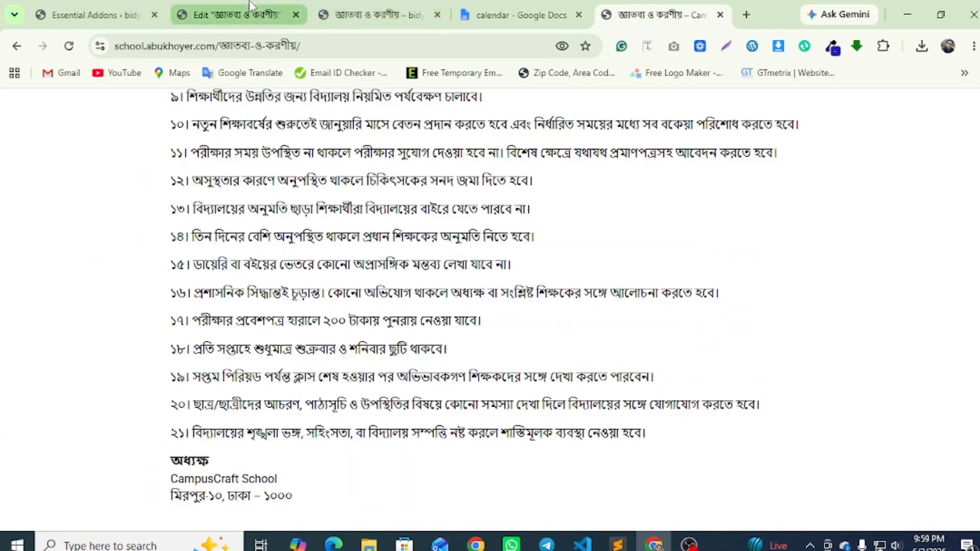
Narrow the boxed width of the container holding the heading and guardian instructions to about 800 px in the Elementor editor.
left_click(235, 15)
scroll(321, 273, "up", 10)
scroll(320, 273, "down", 4)
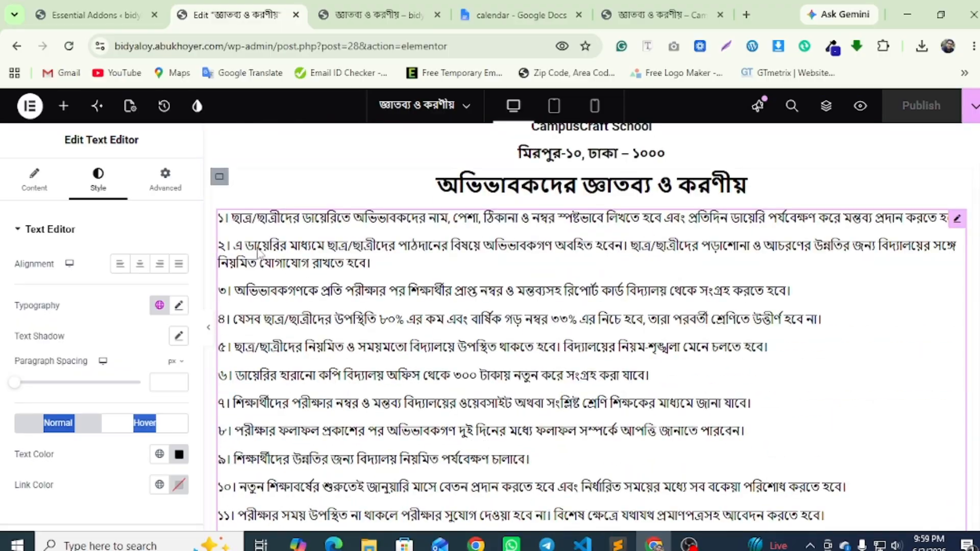
left_click(221, 178)
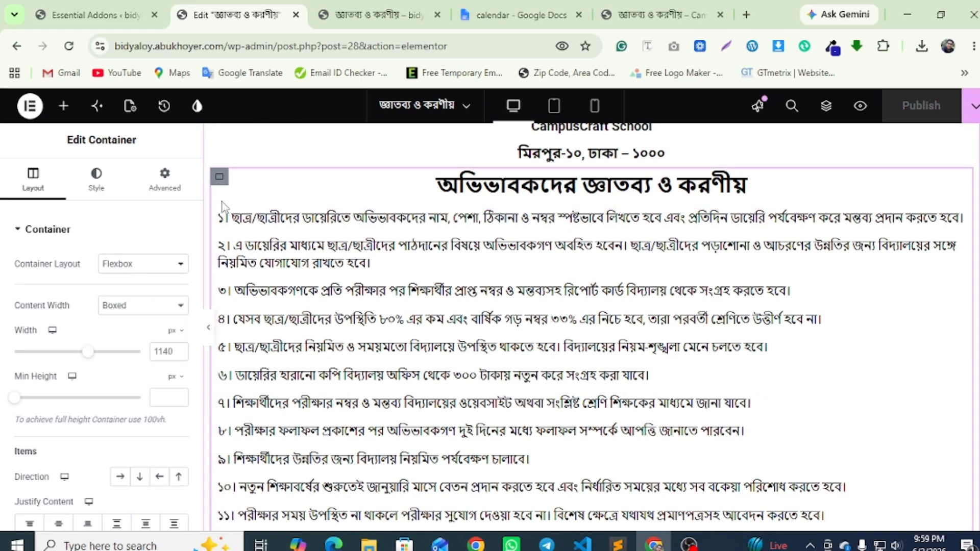
left_click_drag(77, 360, 55, 356)
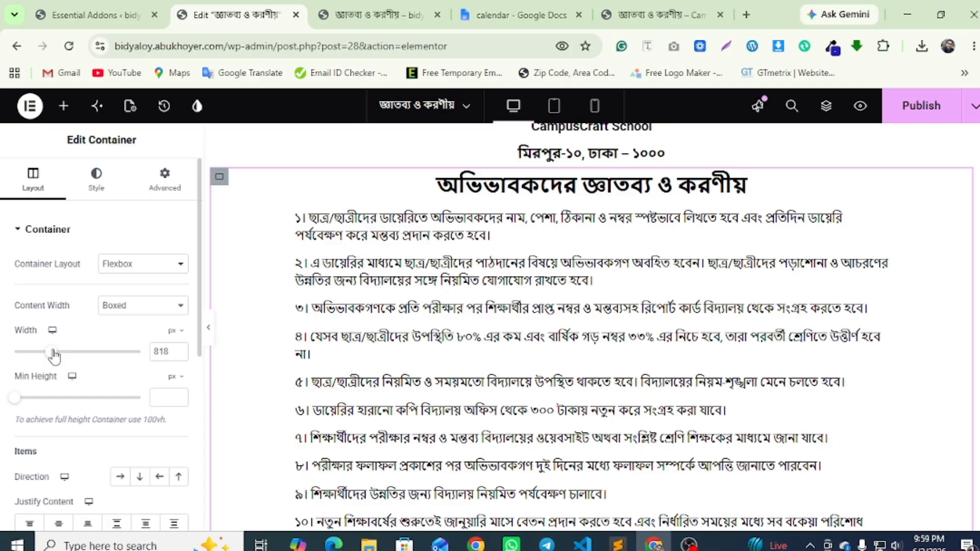
left_click(179, 355)
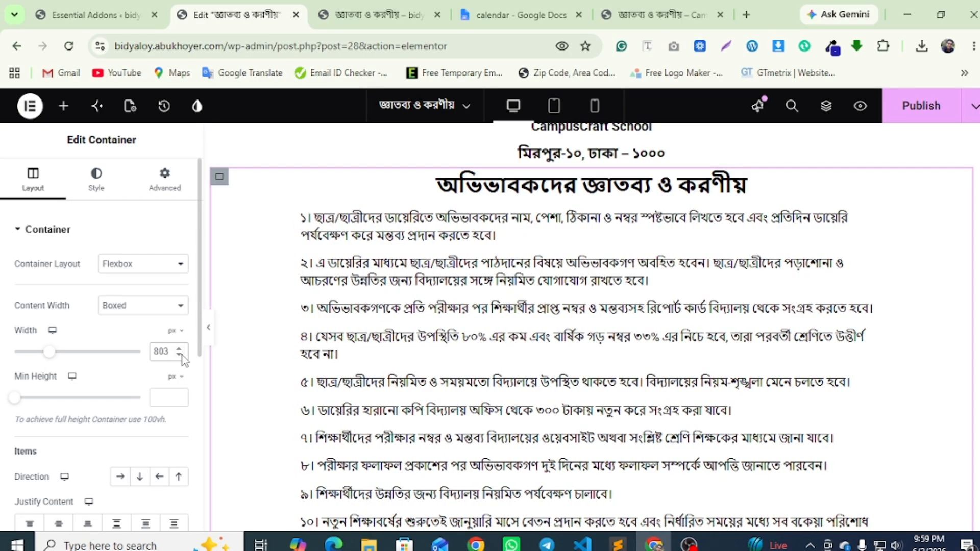
left_click(179, 355)
left_click(179, 355)
left_click(179, 355)
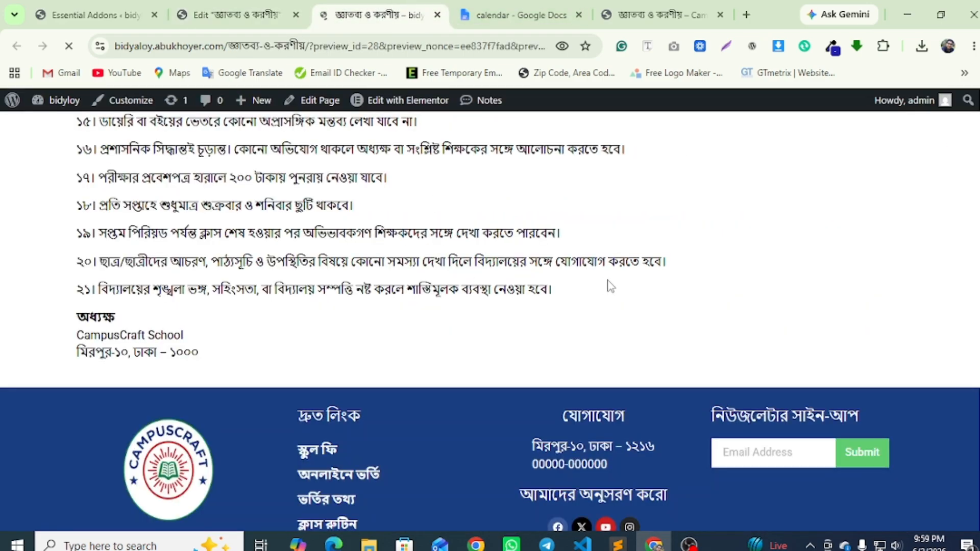
Check the line wrapping and width of the guardian instructions in the reloaded page preview.
scroll(600, 280, "down", 10)
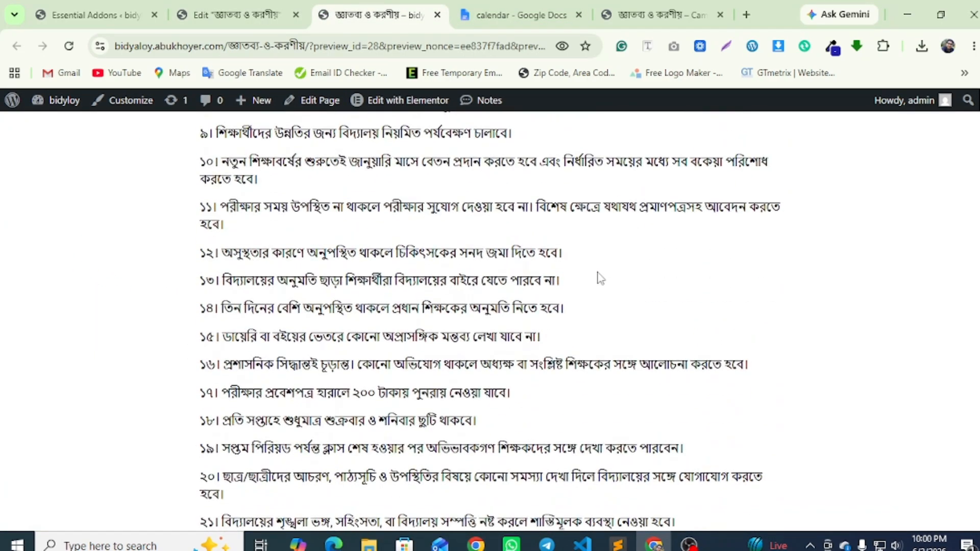
scroll(600, 278, "down", 5)
scroll(595, 270, "up", 15)
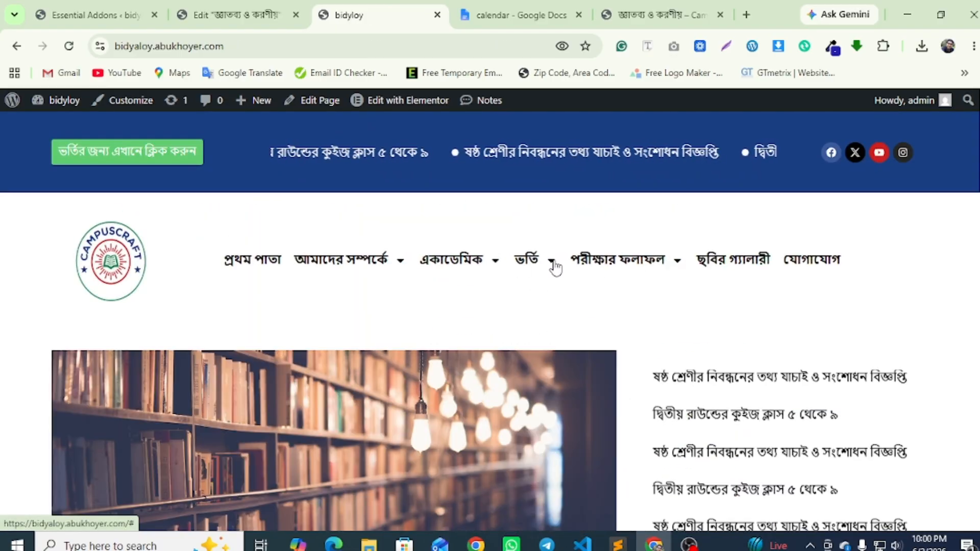
Open the ভর্তি submenu on the school site's homepage.
mouse_move(545, 267)
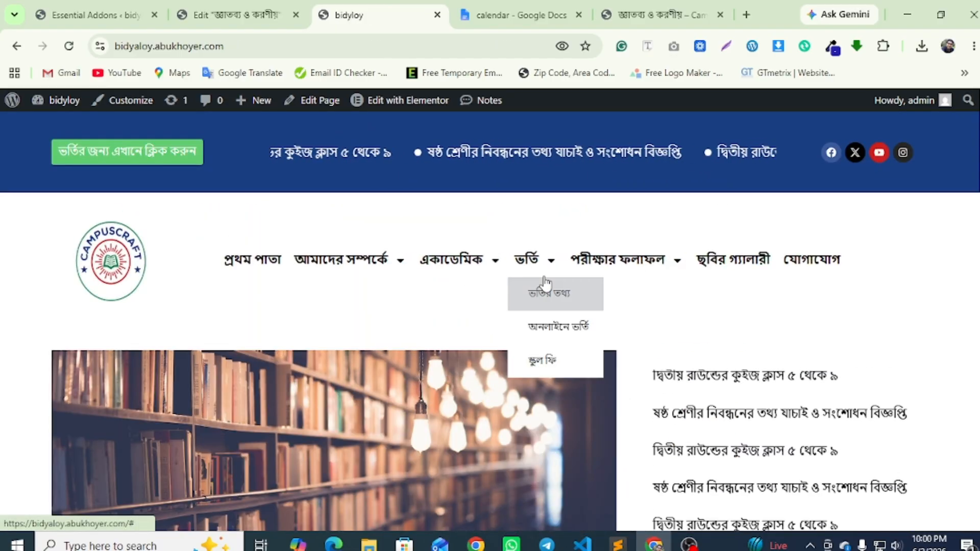